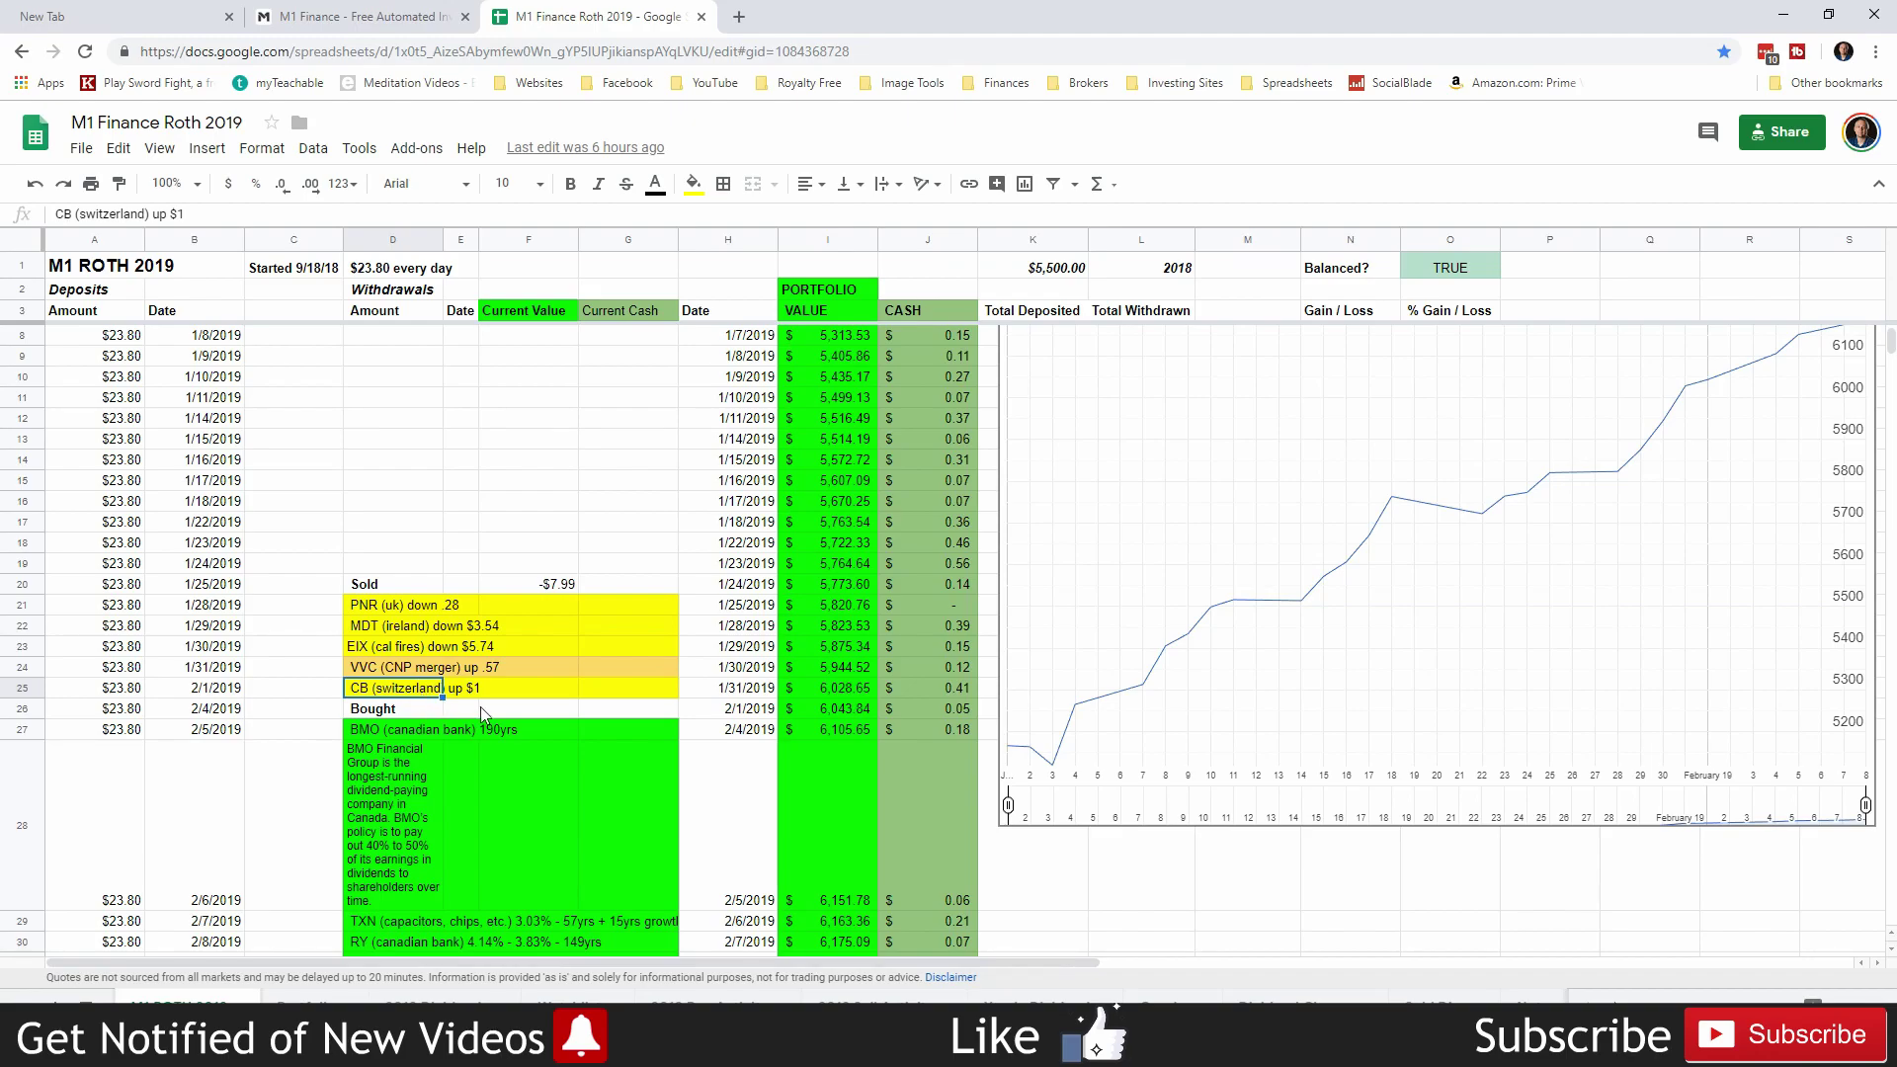
Review the Sold stocks and the Bought entries for BMO, RY and TD in the M1 Roth 2019 sheet
left_click(400, 531)
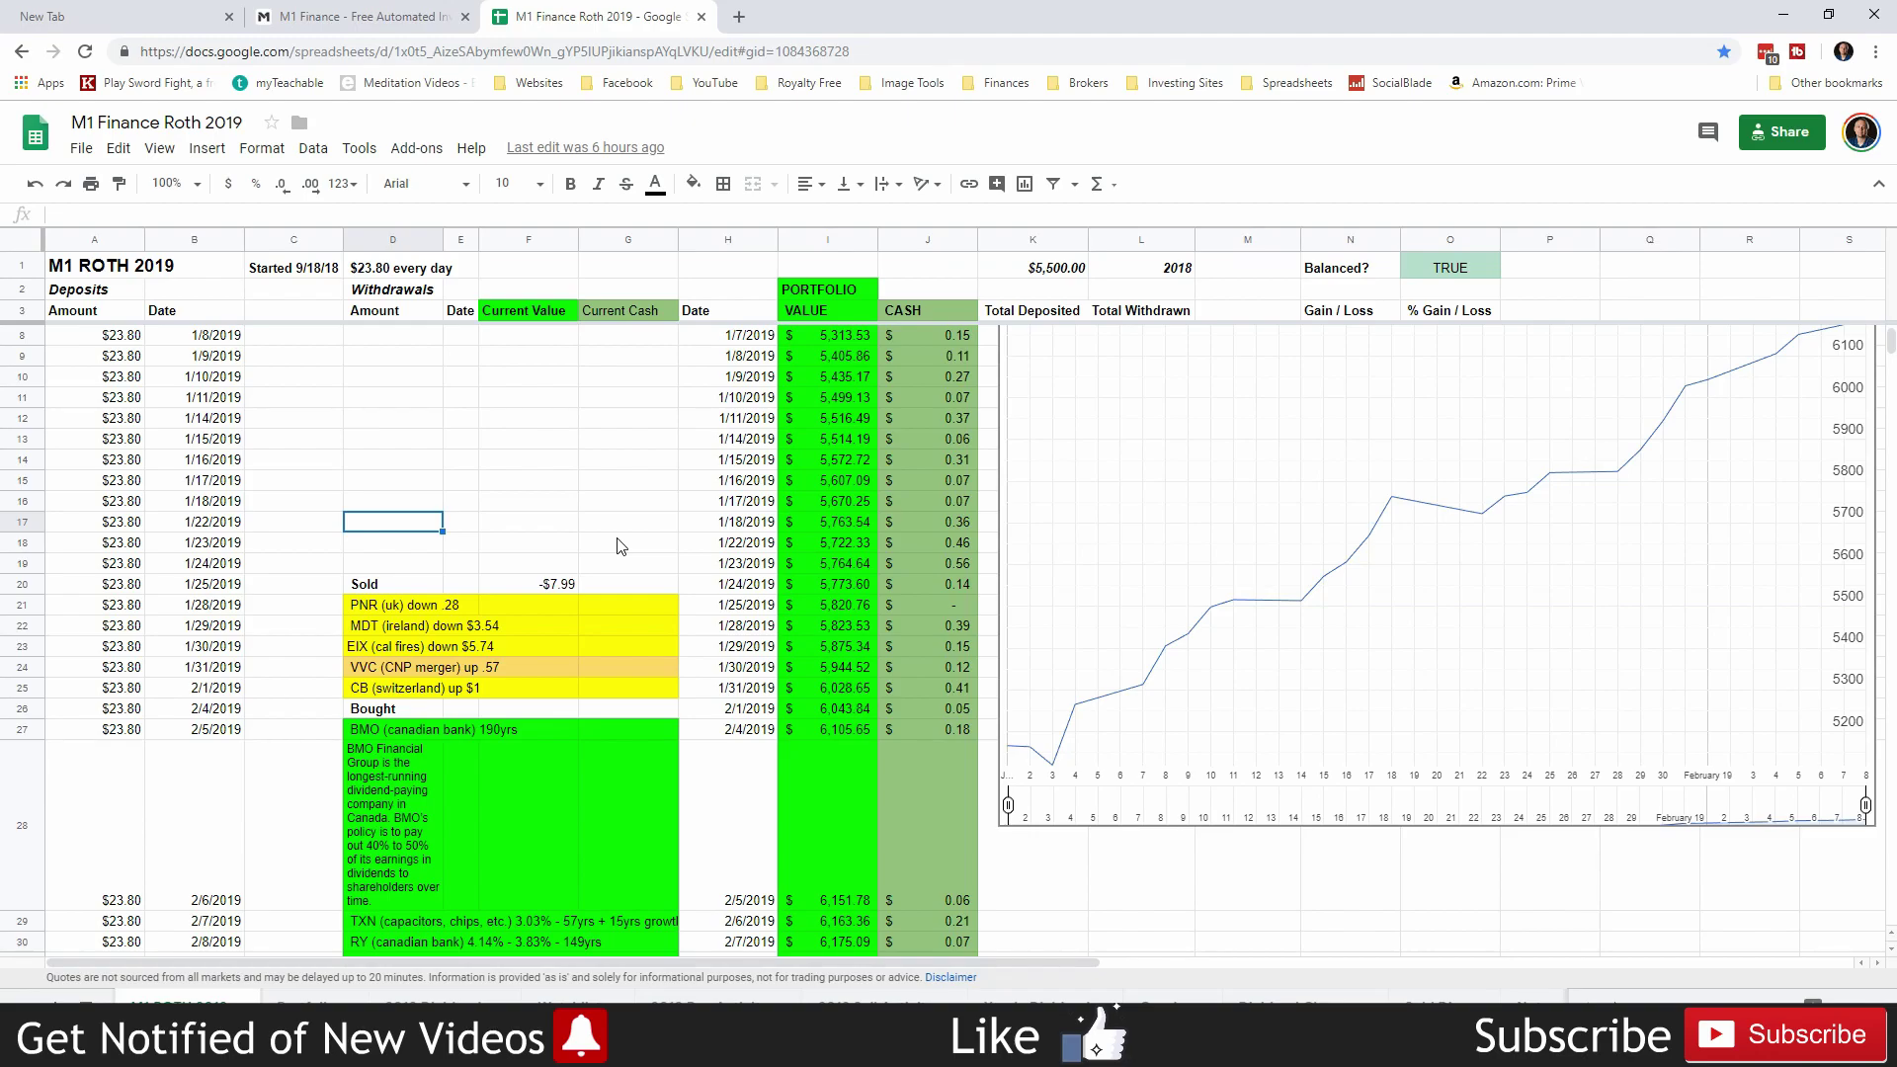
scroll(530, 757, "down", 2)
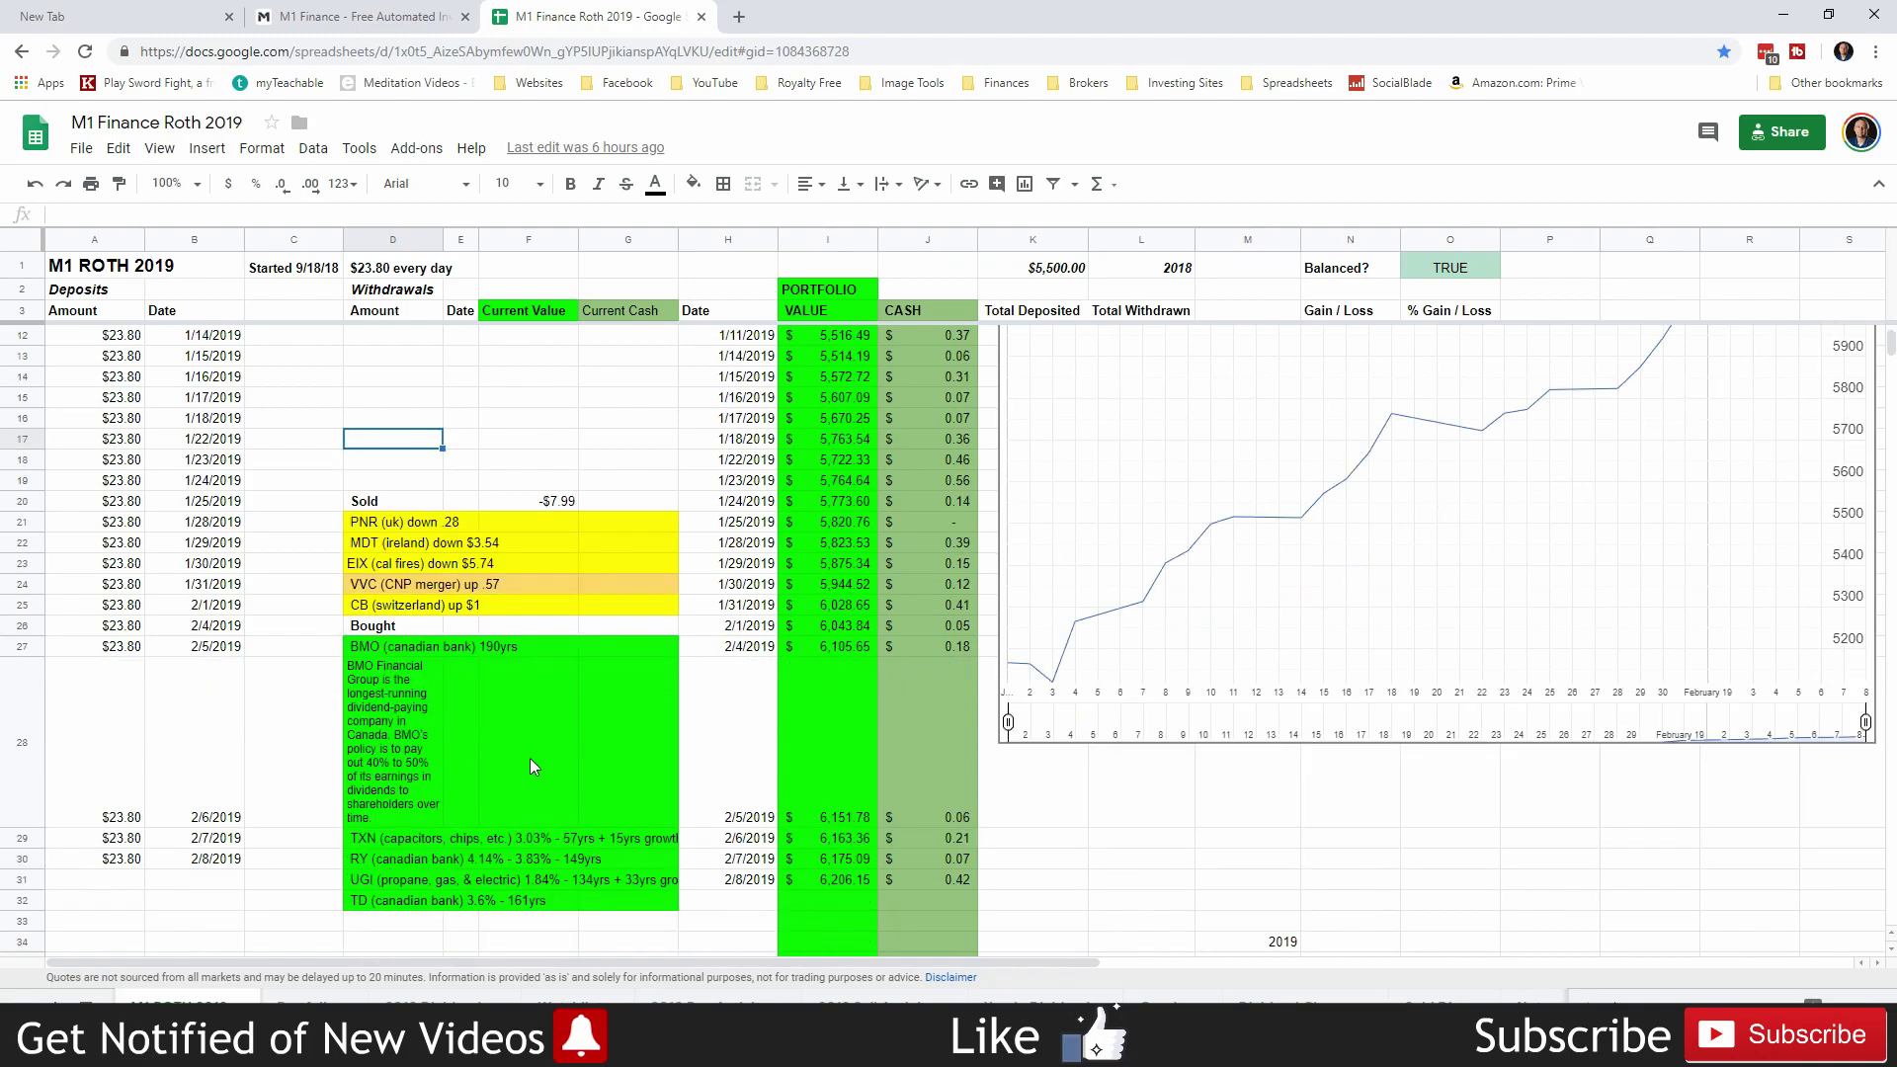
scroll(441, 704, "down", 2)
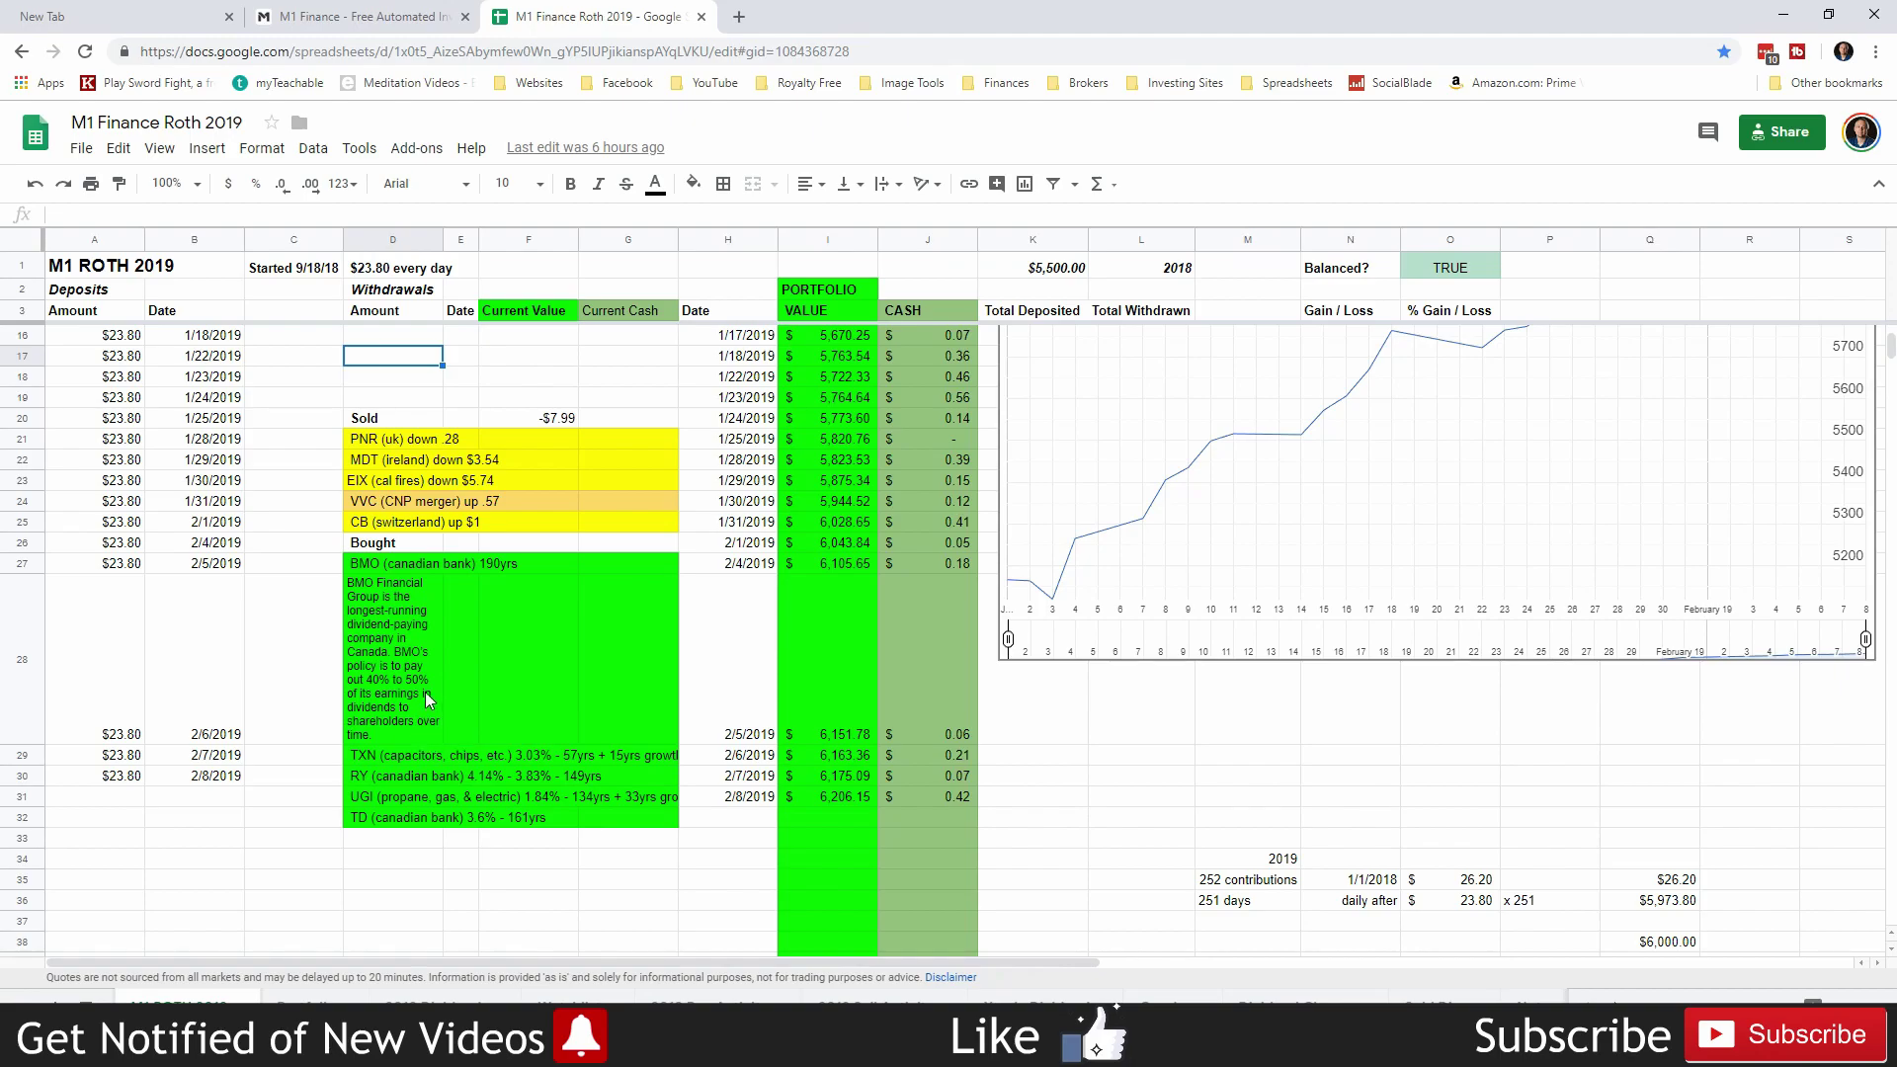
left_click(504, 569)
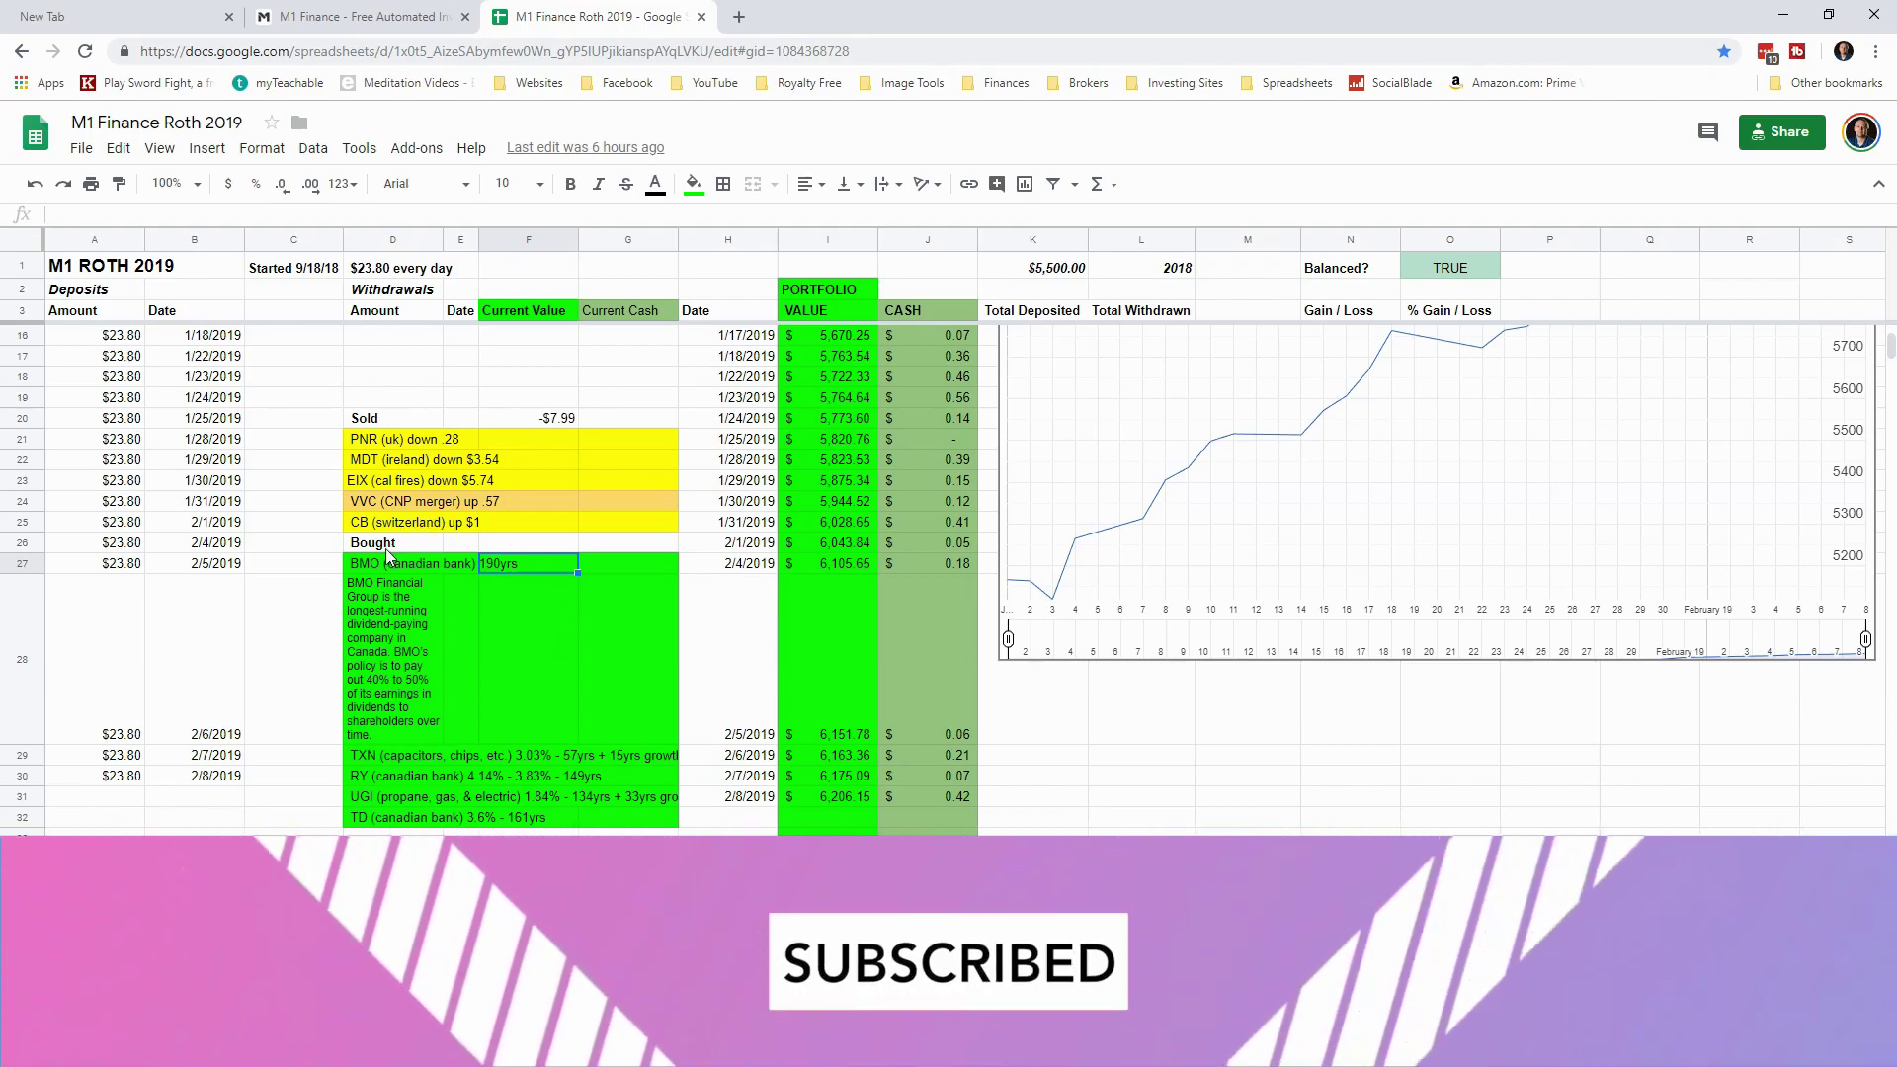
left_click(381, 566)
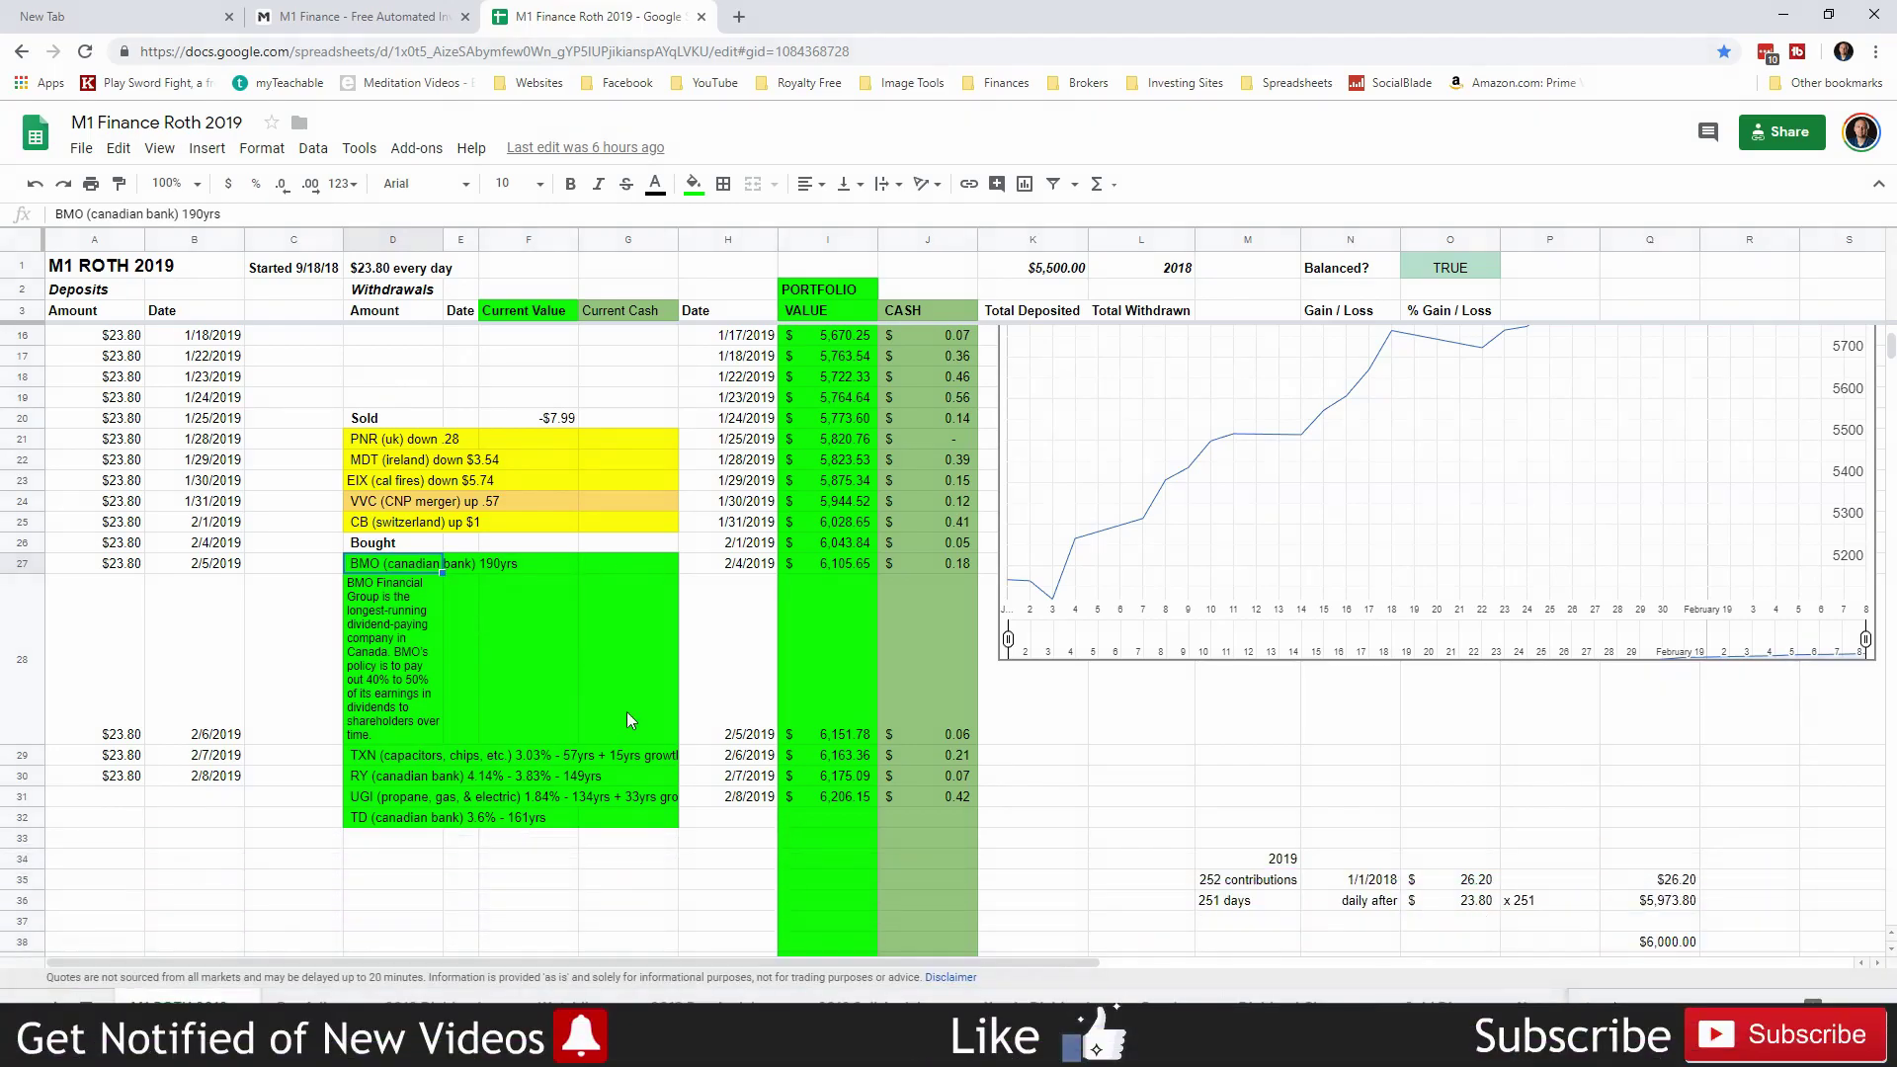
left_click(423, 781)
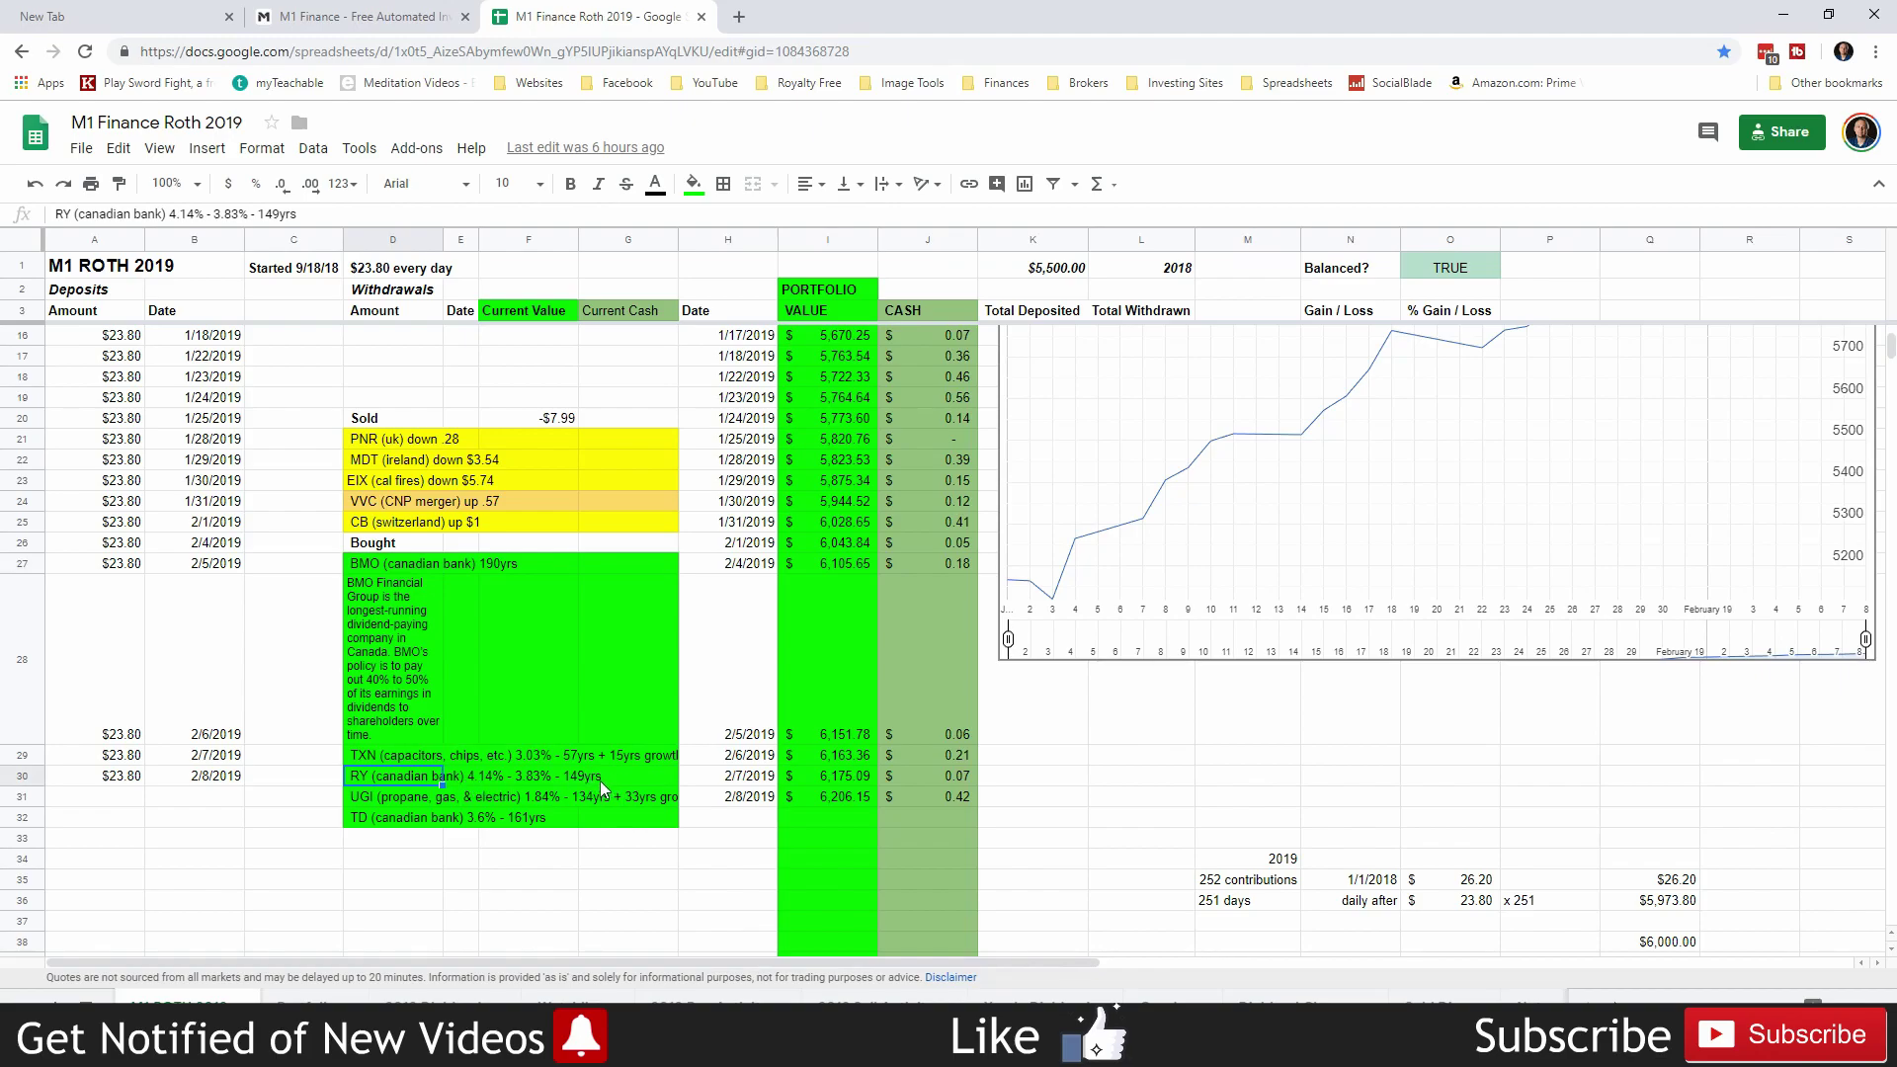
left_click(430, 823)
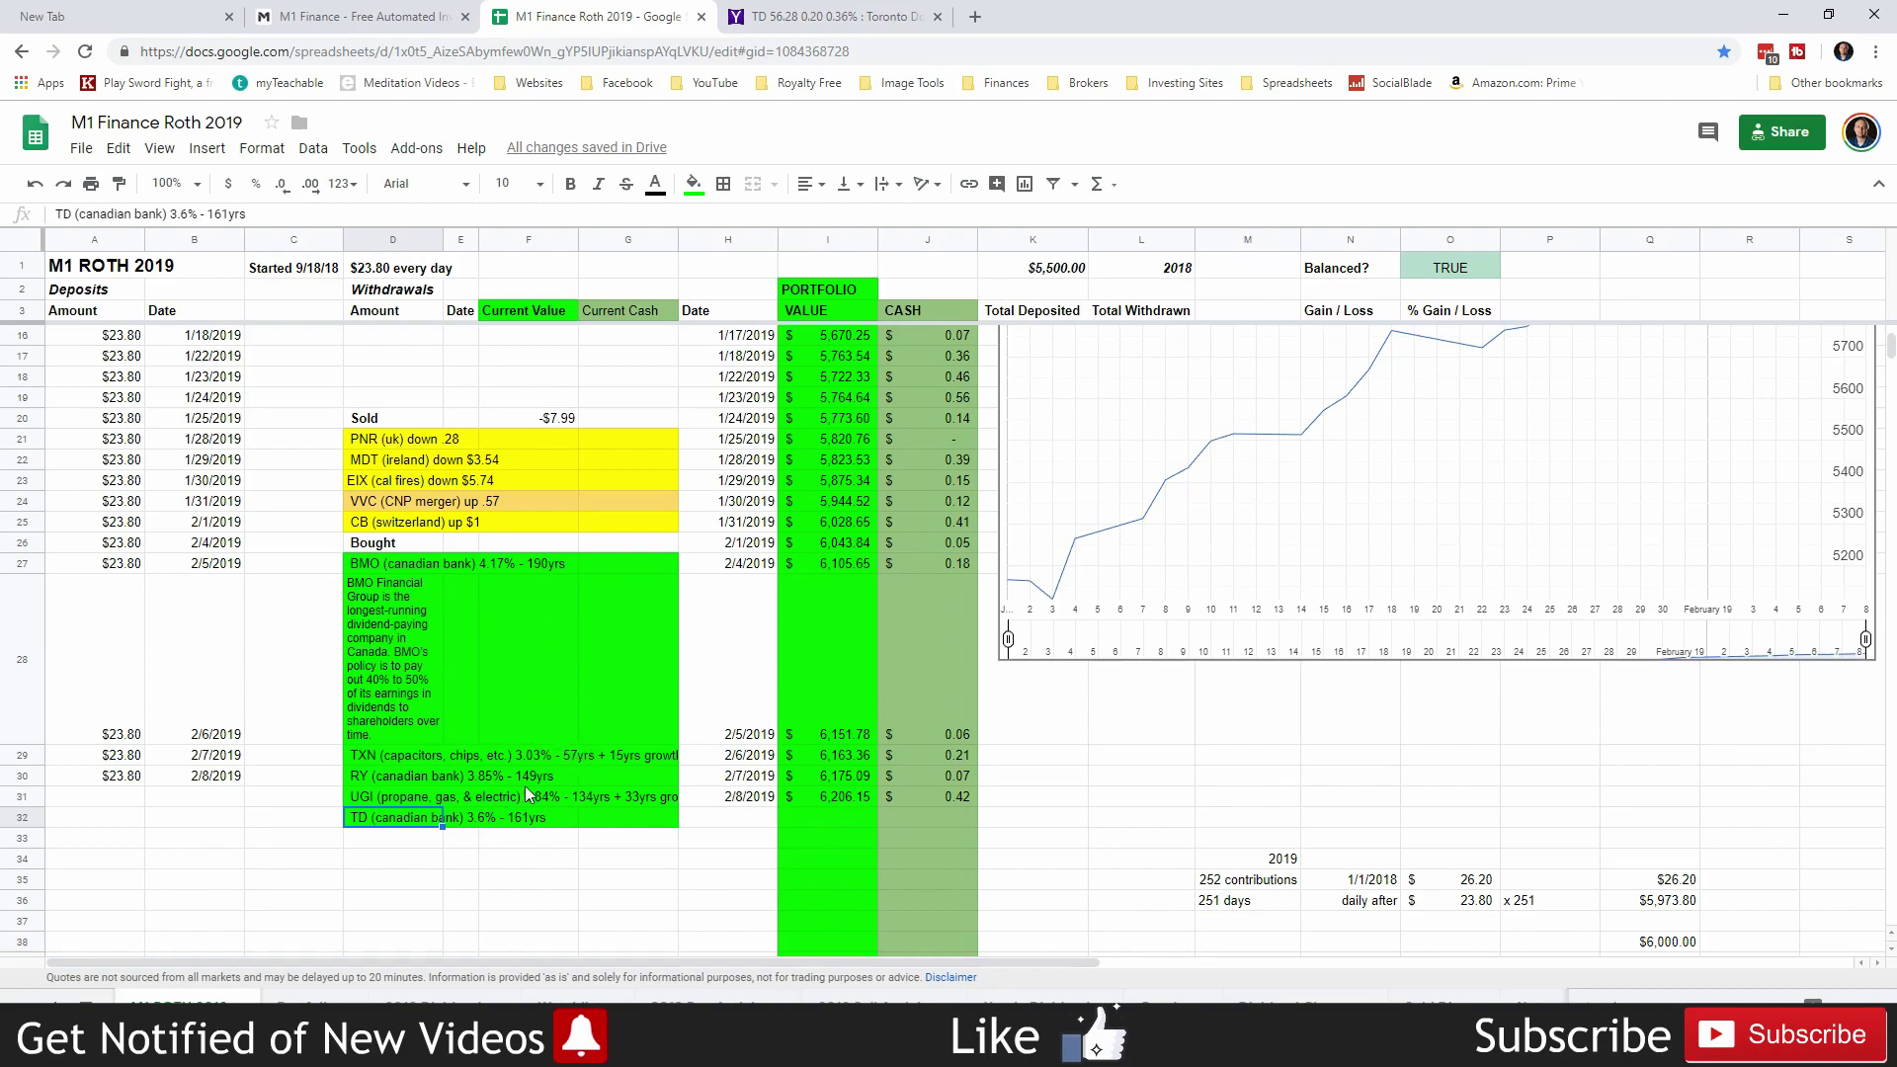
Examine the TXN entry in the Bought list, including its dividend yield and years of growth
left_click(417, 753)
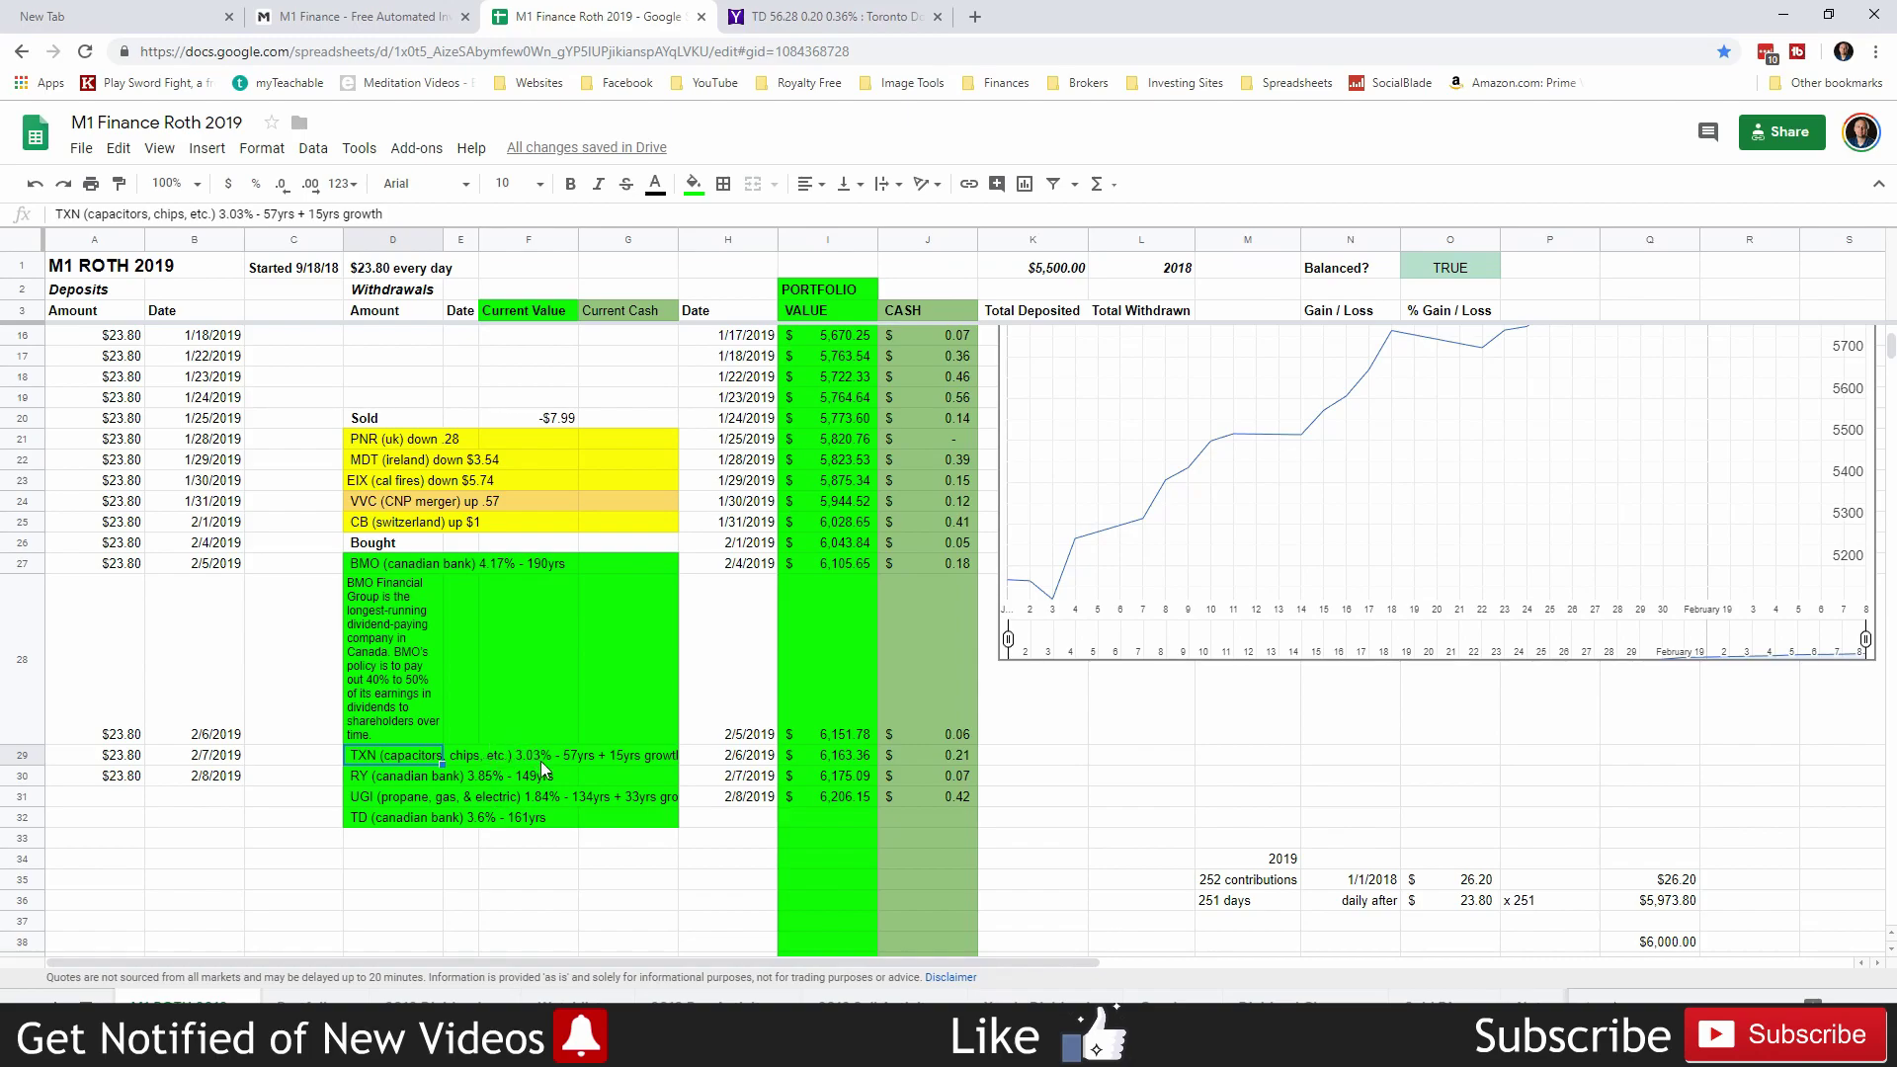
left_click(542, 761)
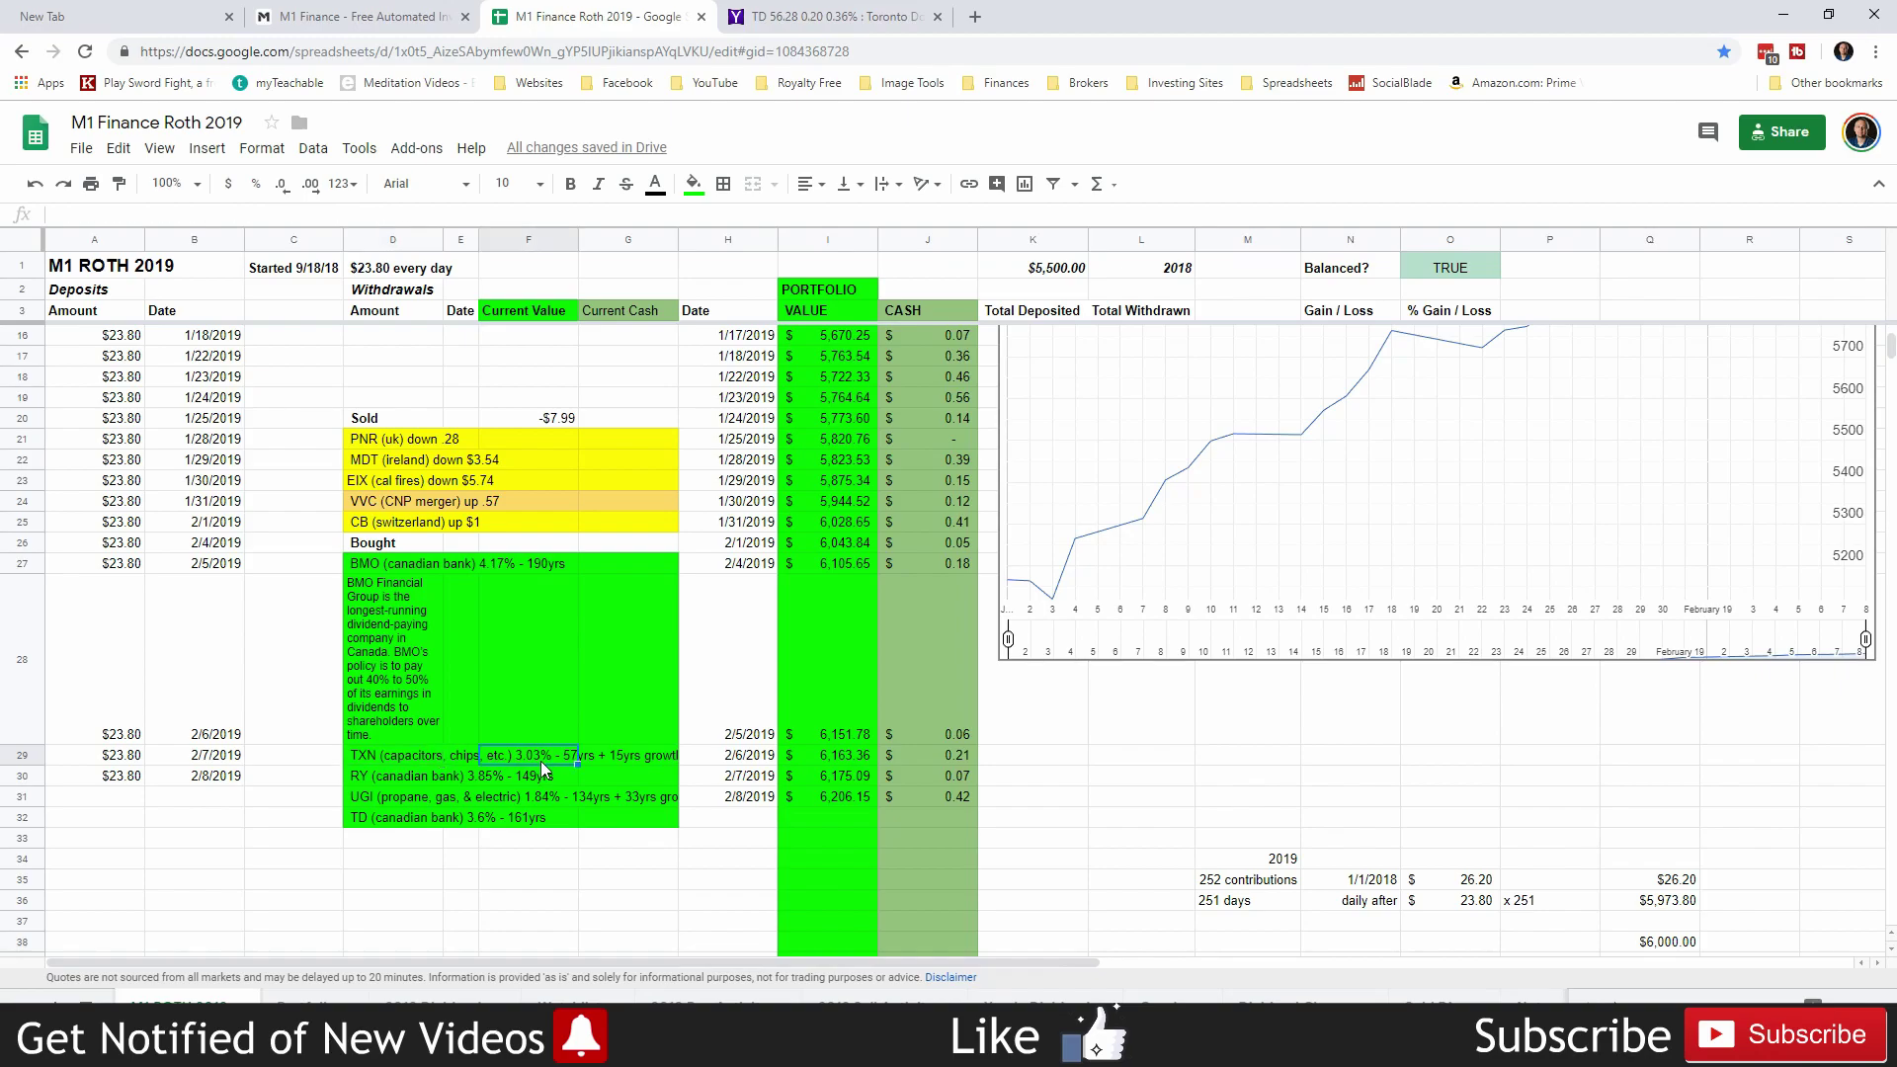
left_click(607, 695)
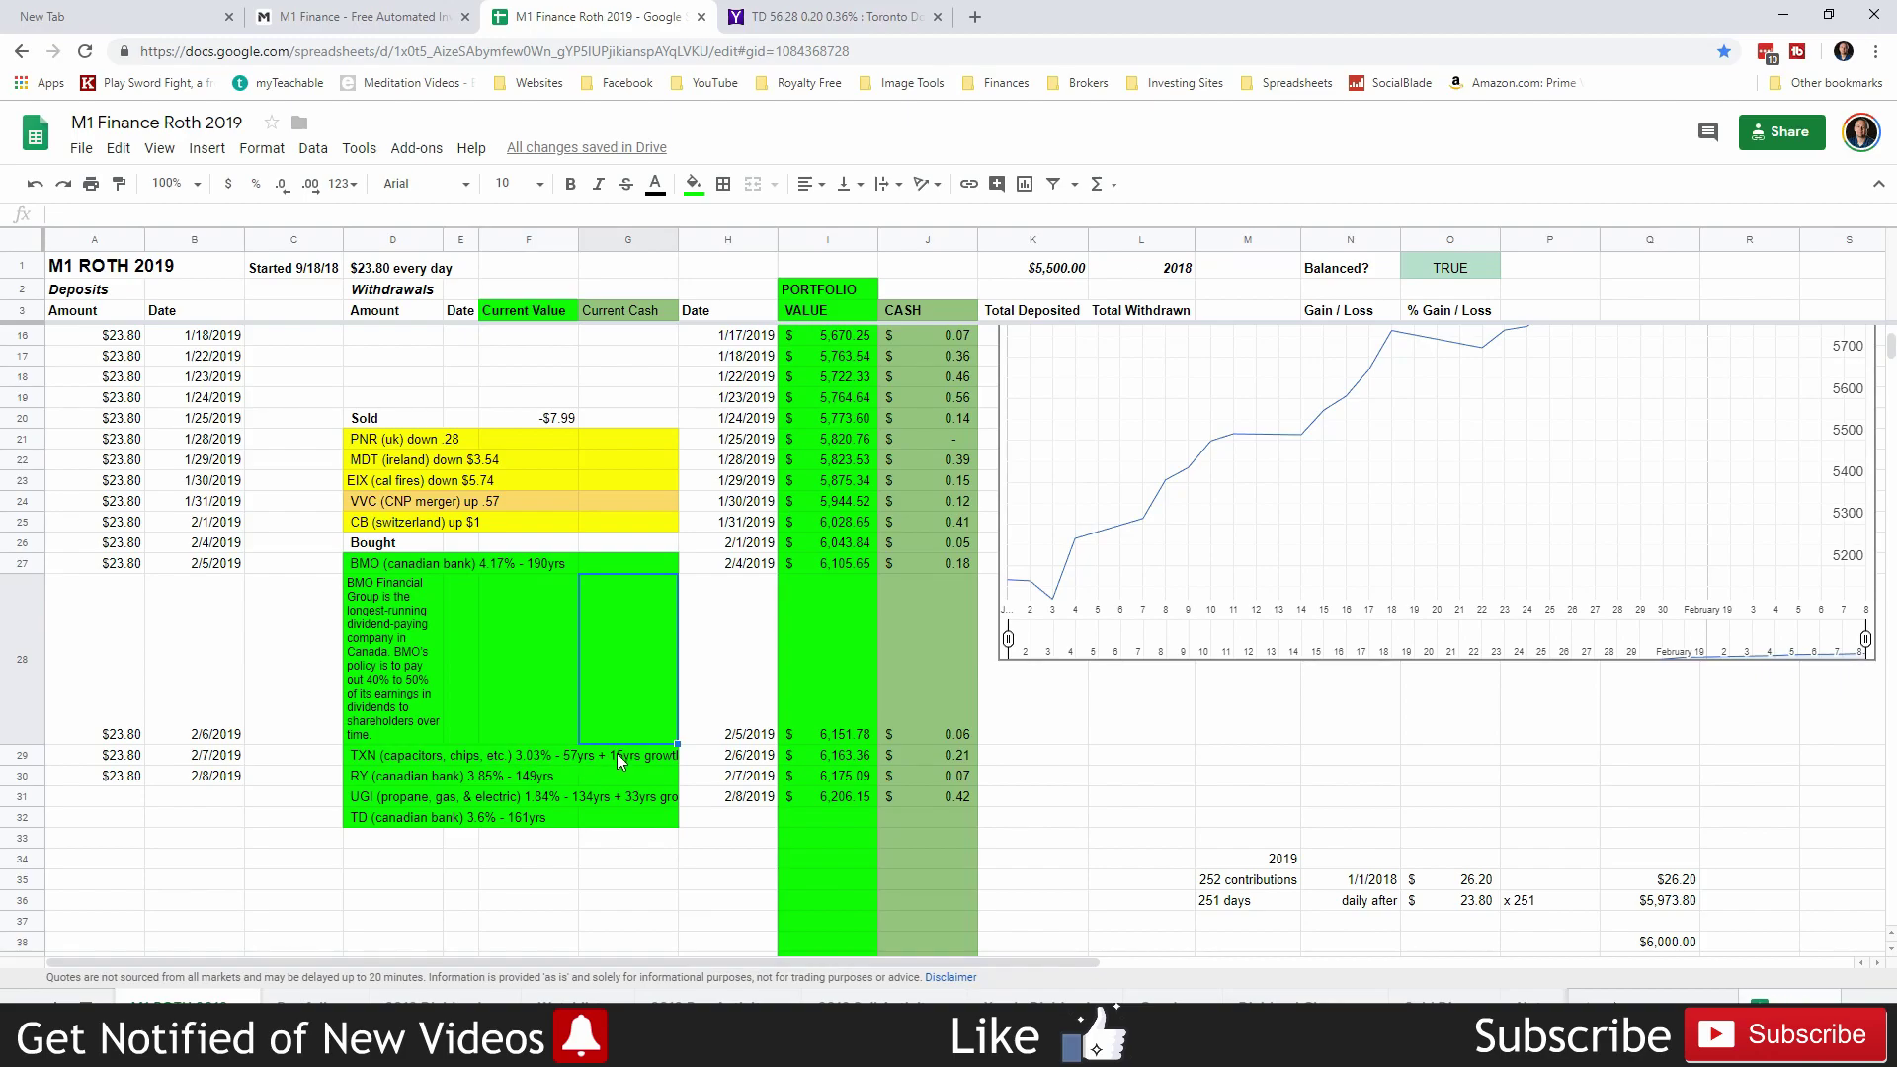
left_click(630, 754)
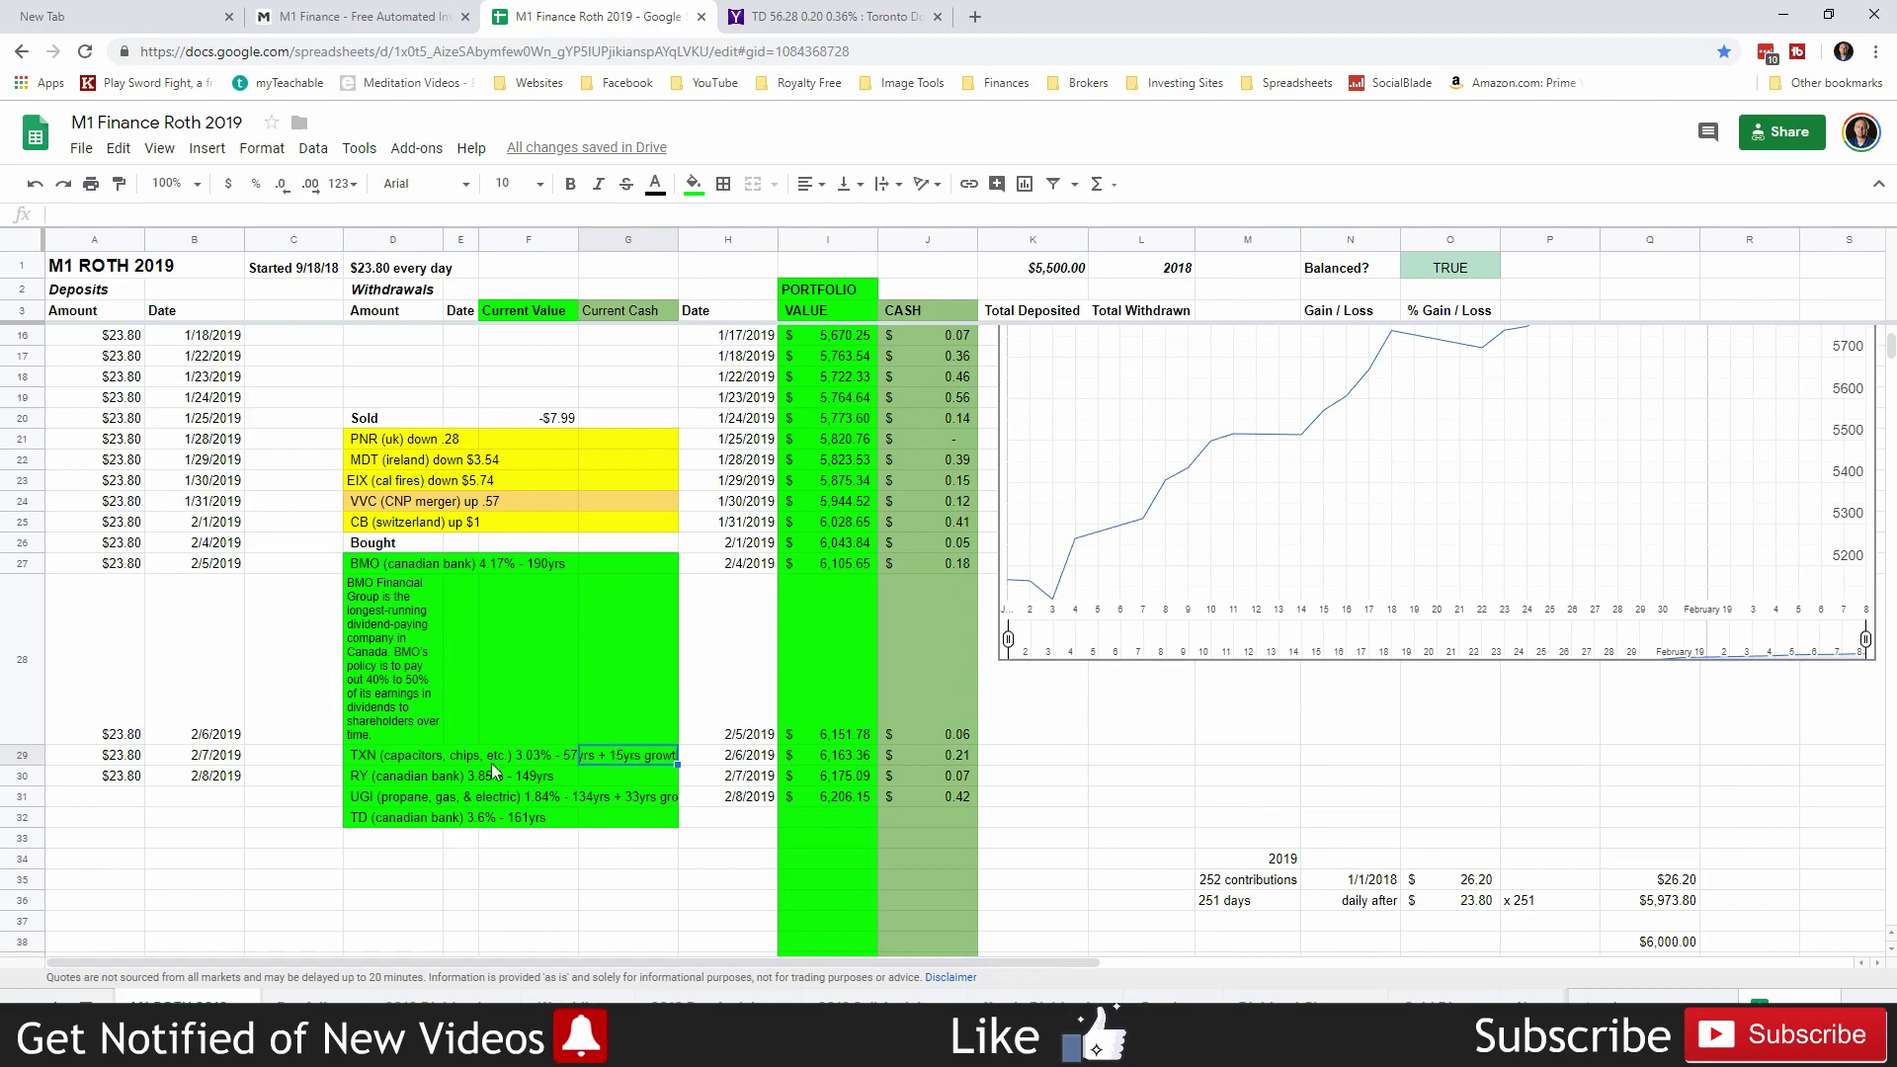
Look up UGI on Yahoo Finance and update the yield in its Bought entry to 1.99%
left_click(413, 800)
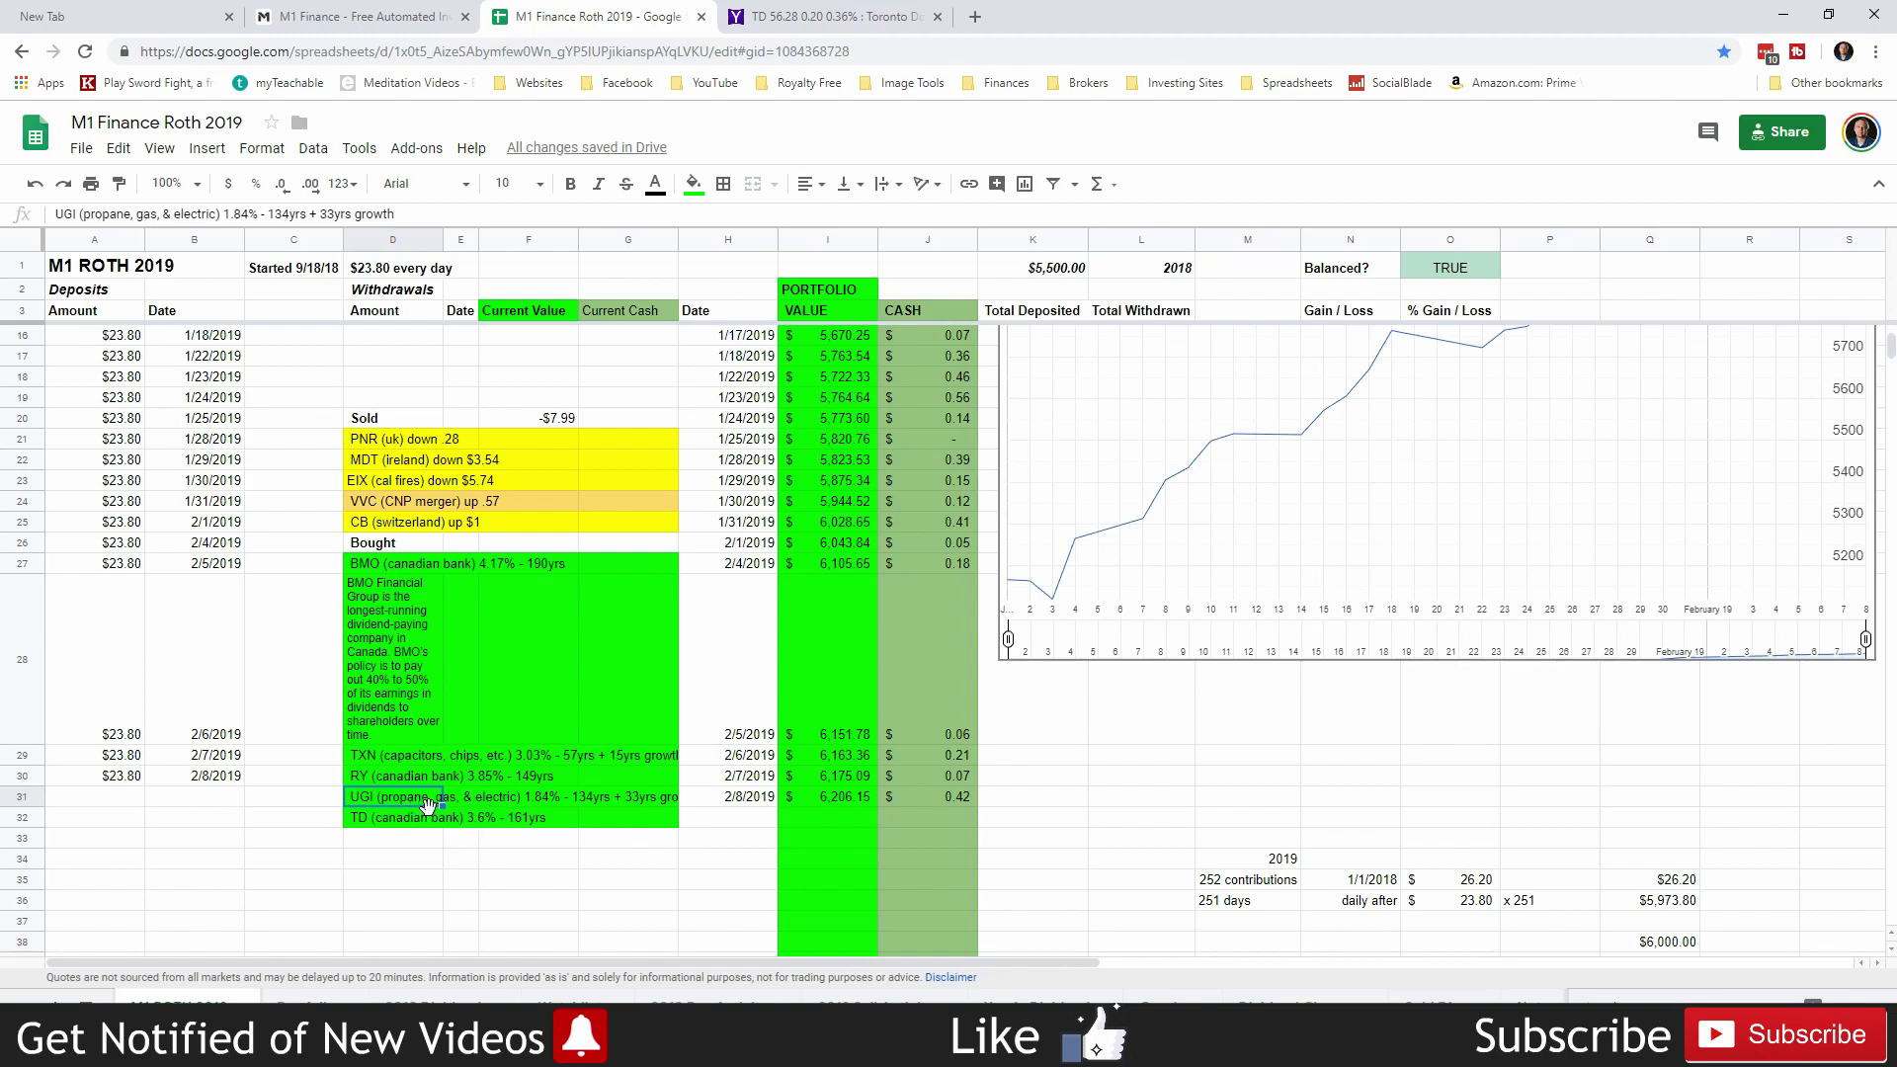
left_click(534, 802)
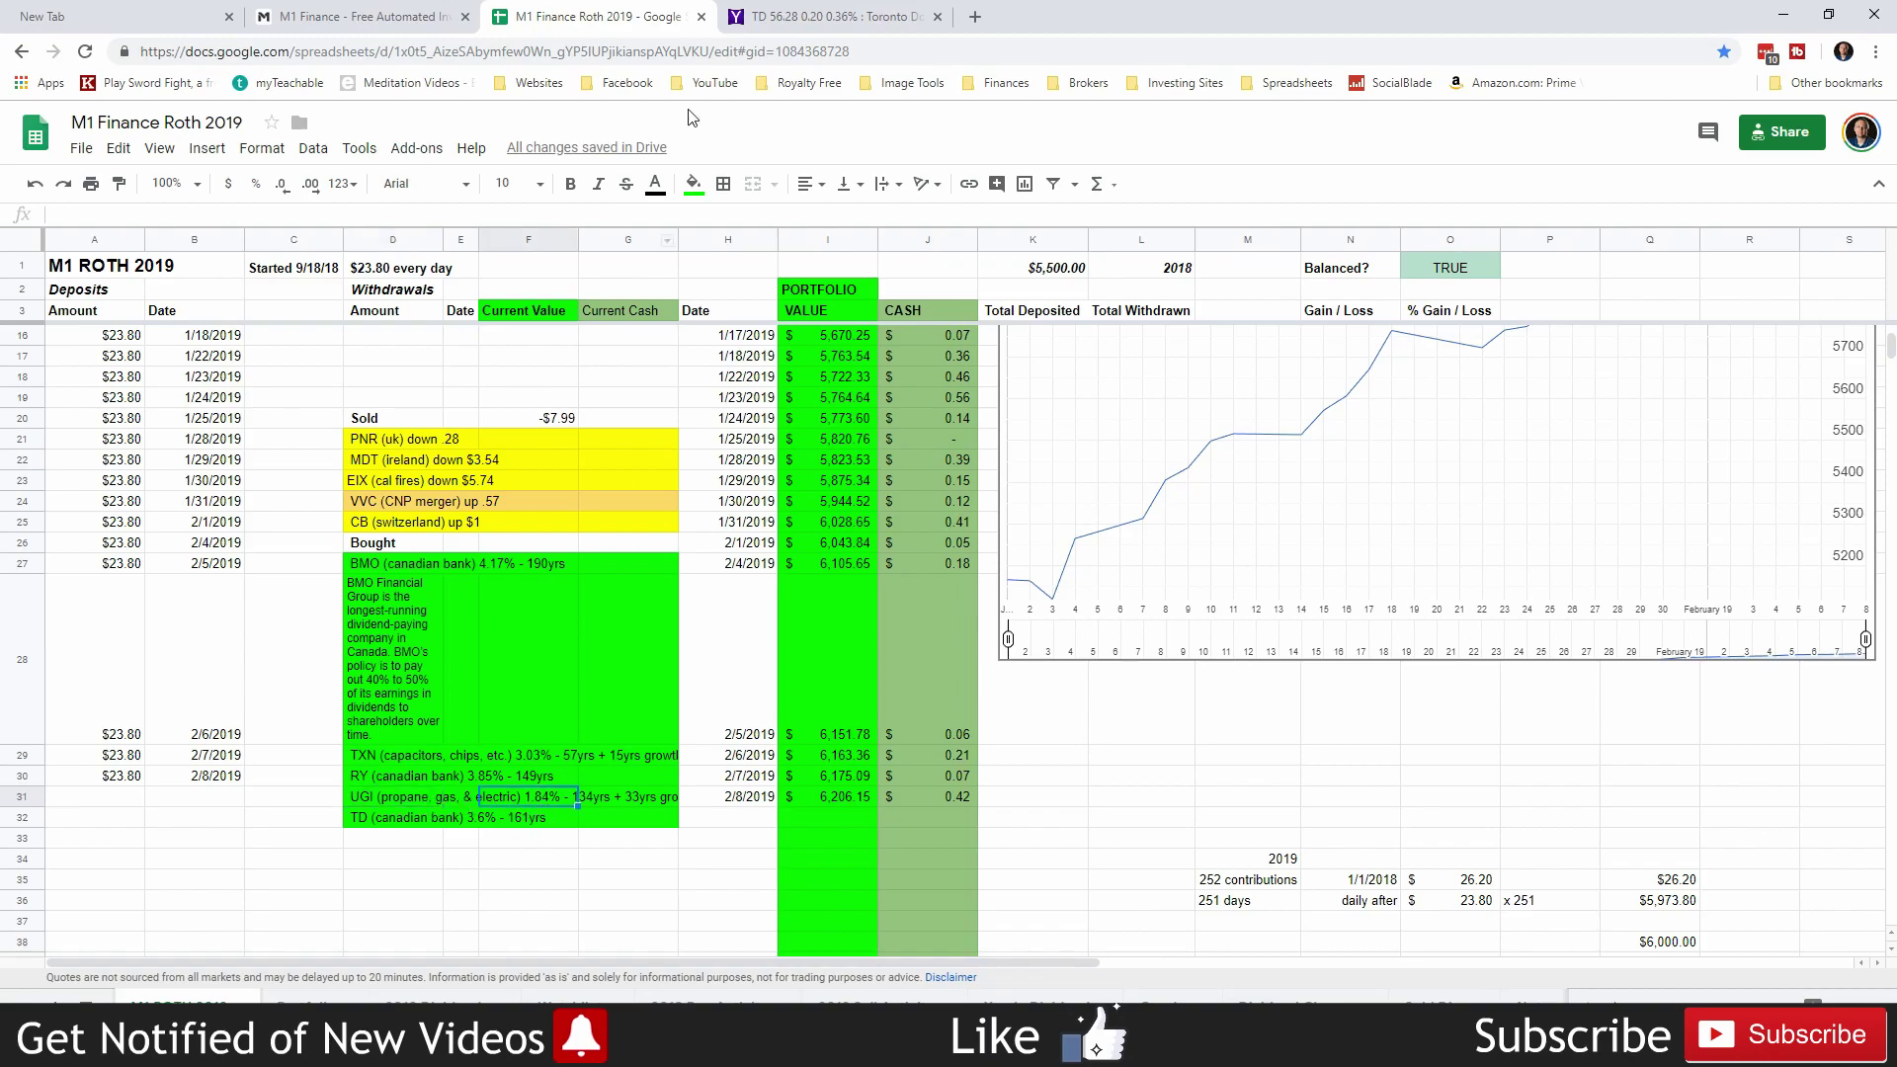
left_click(798, 17)
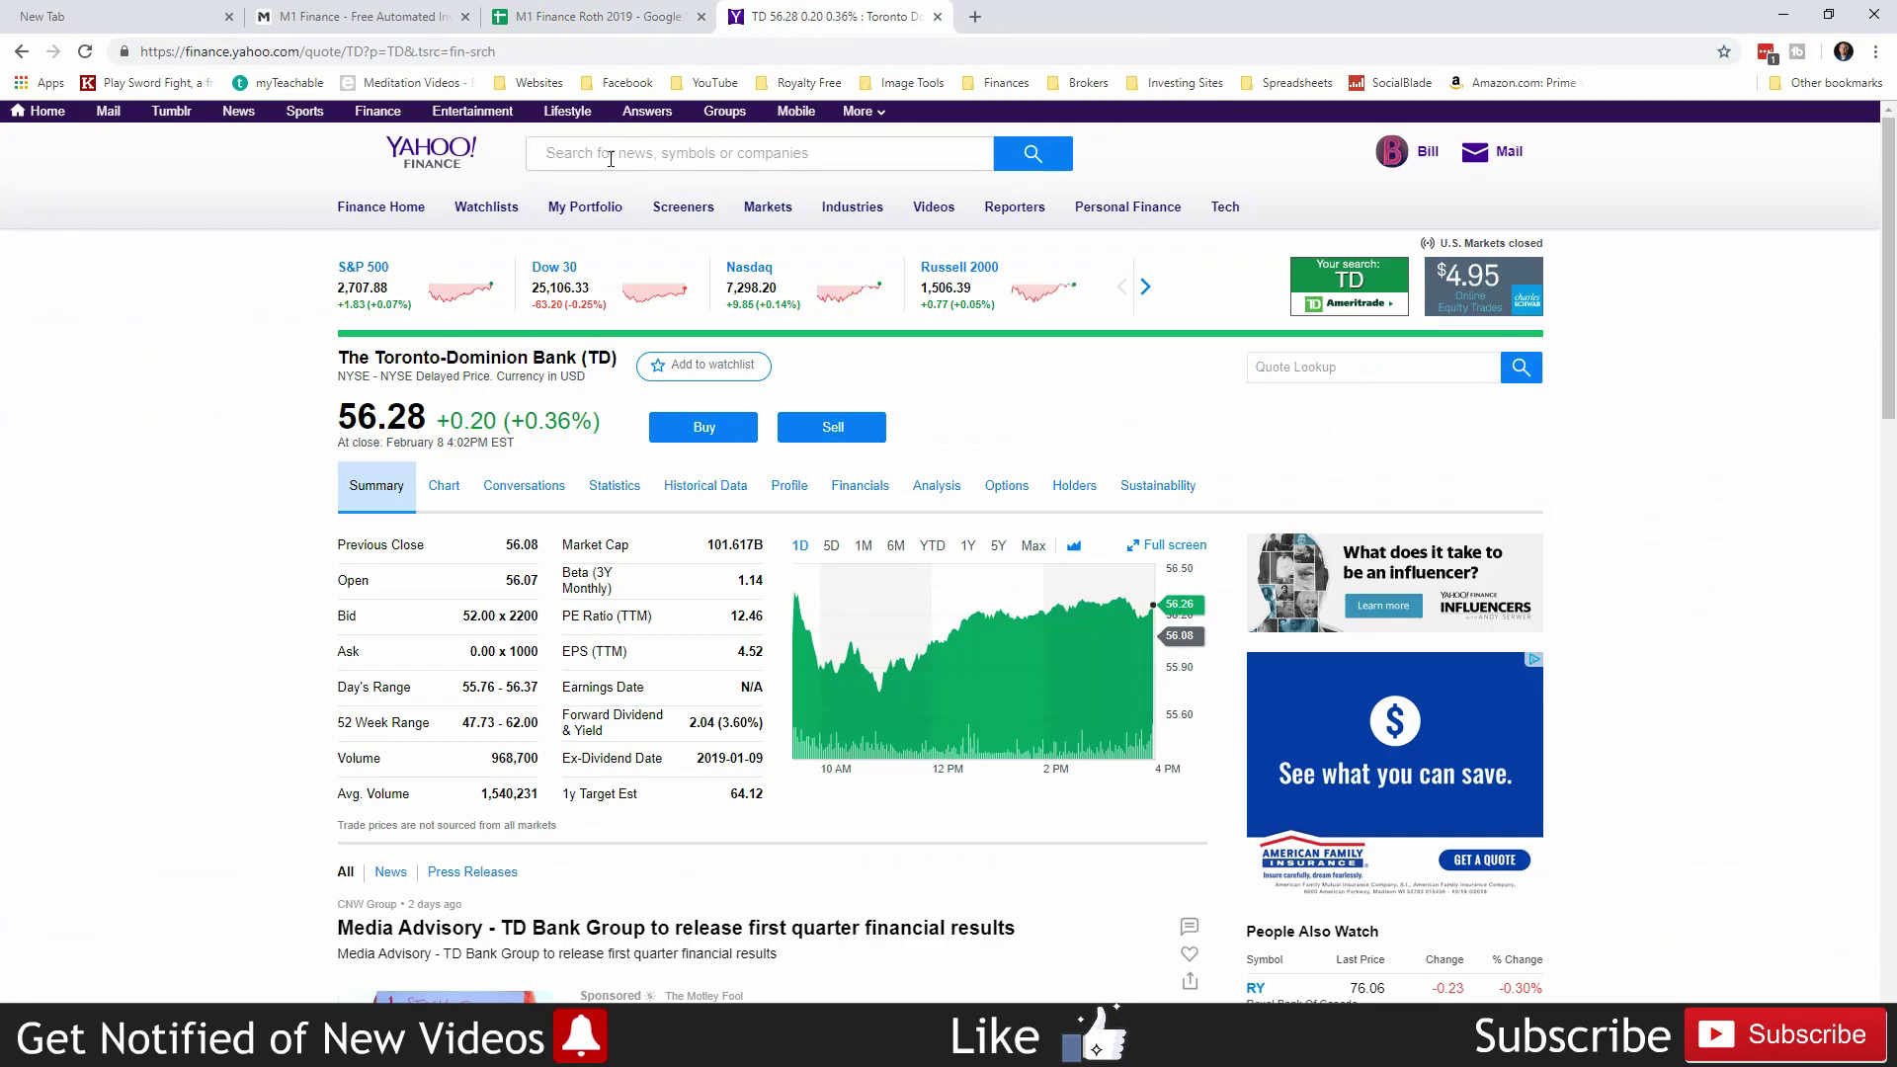
left_click(620, 155)
type("ugi")
key("Return")
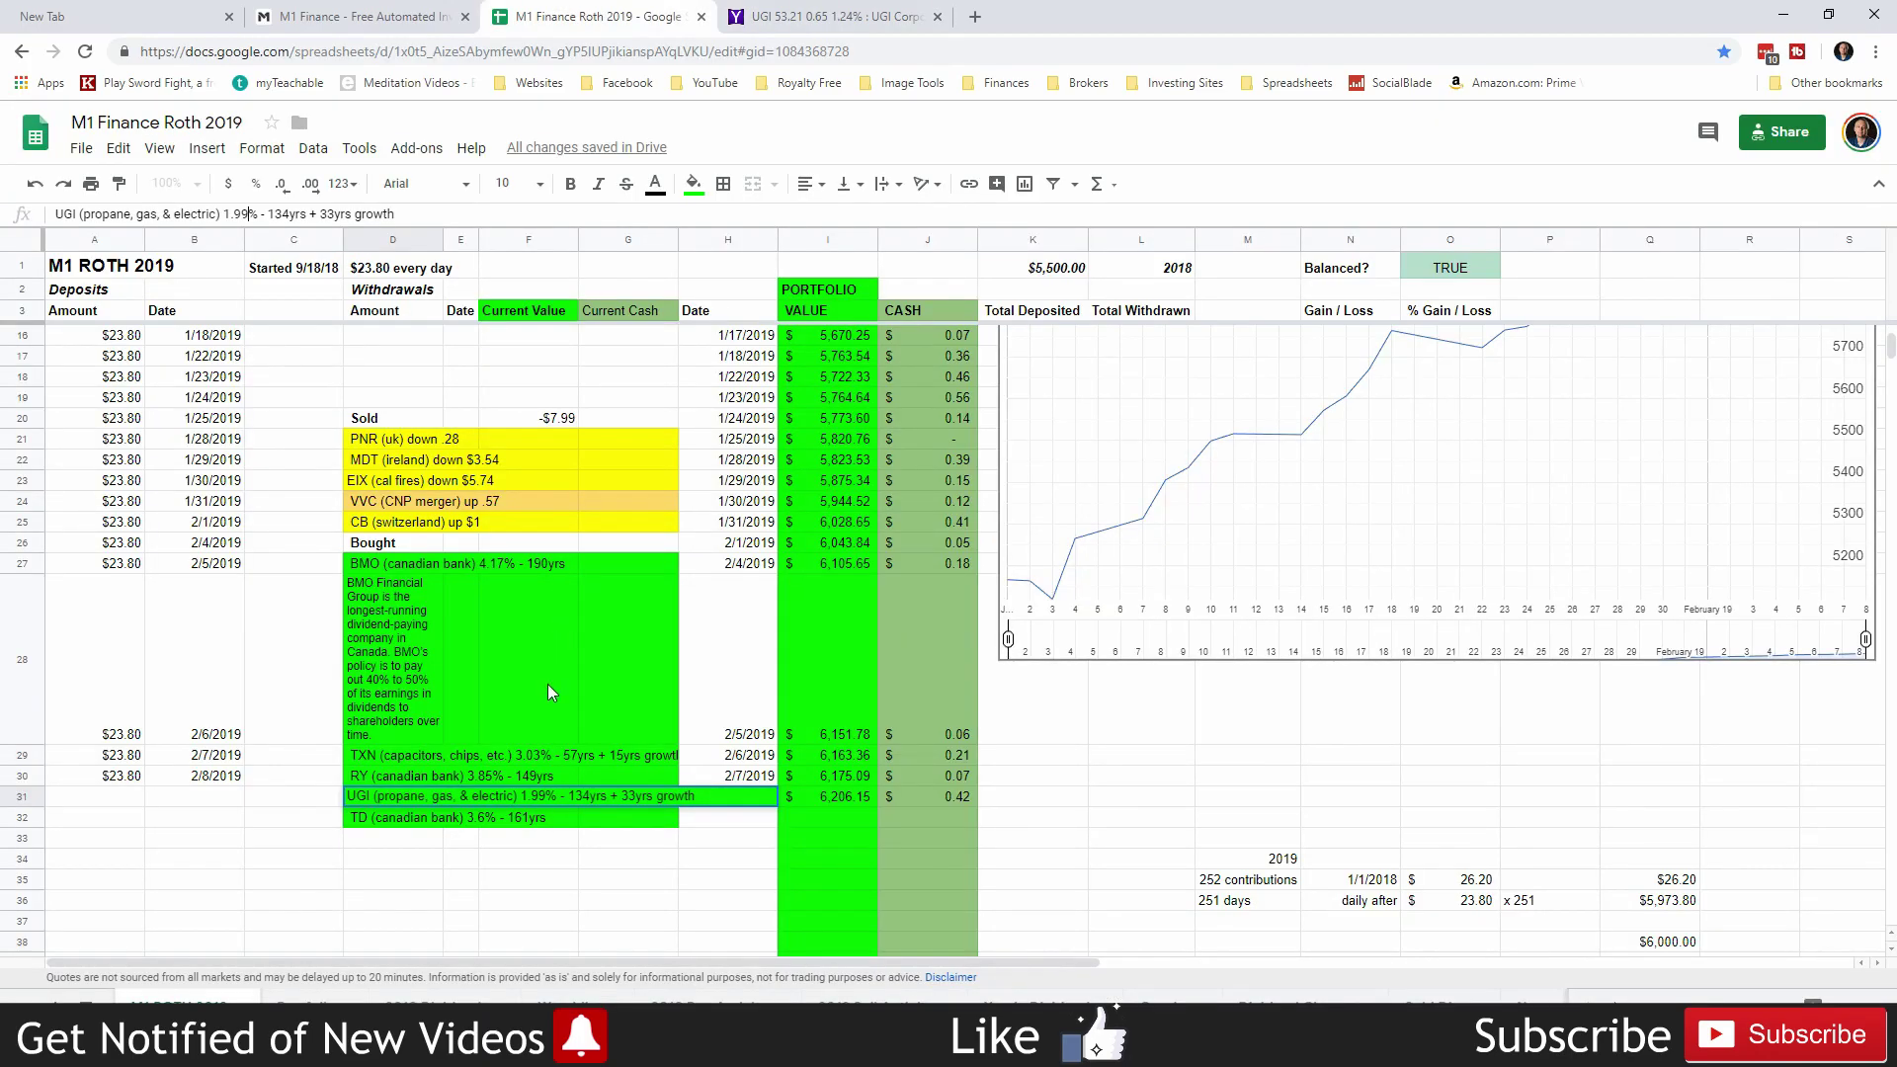
left_click(524, 838)
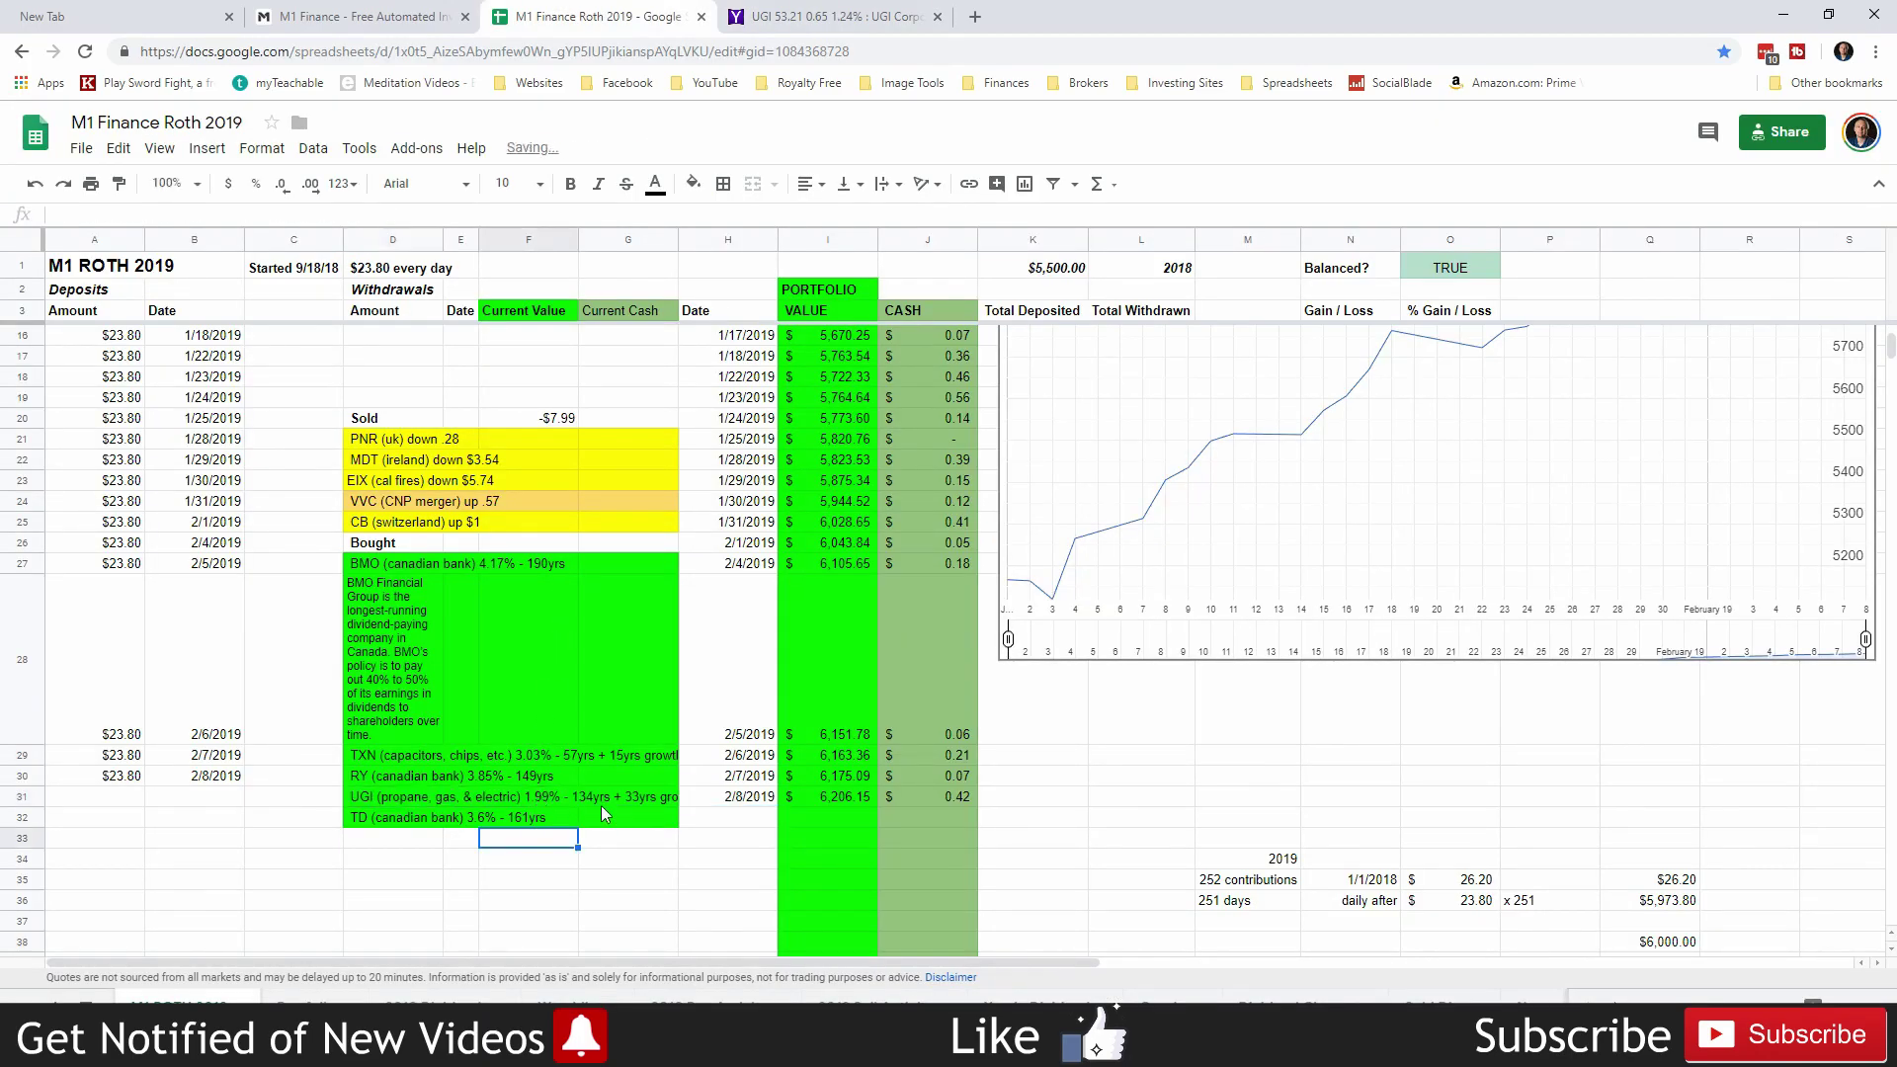
Review the UGI and BMO entries in the Bought list, covering dividend yields and payment history
left_click(391, 798)
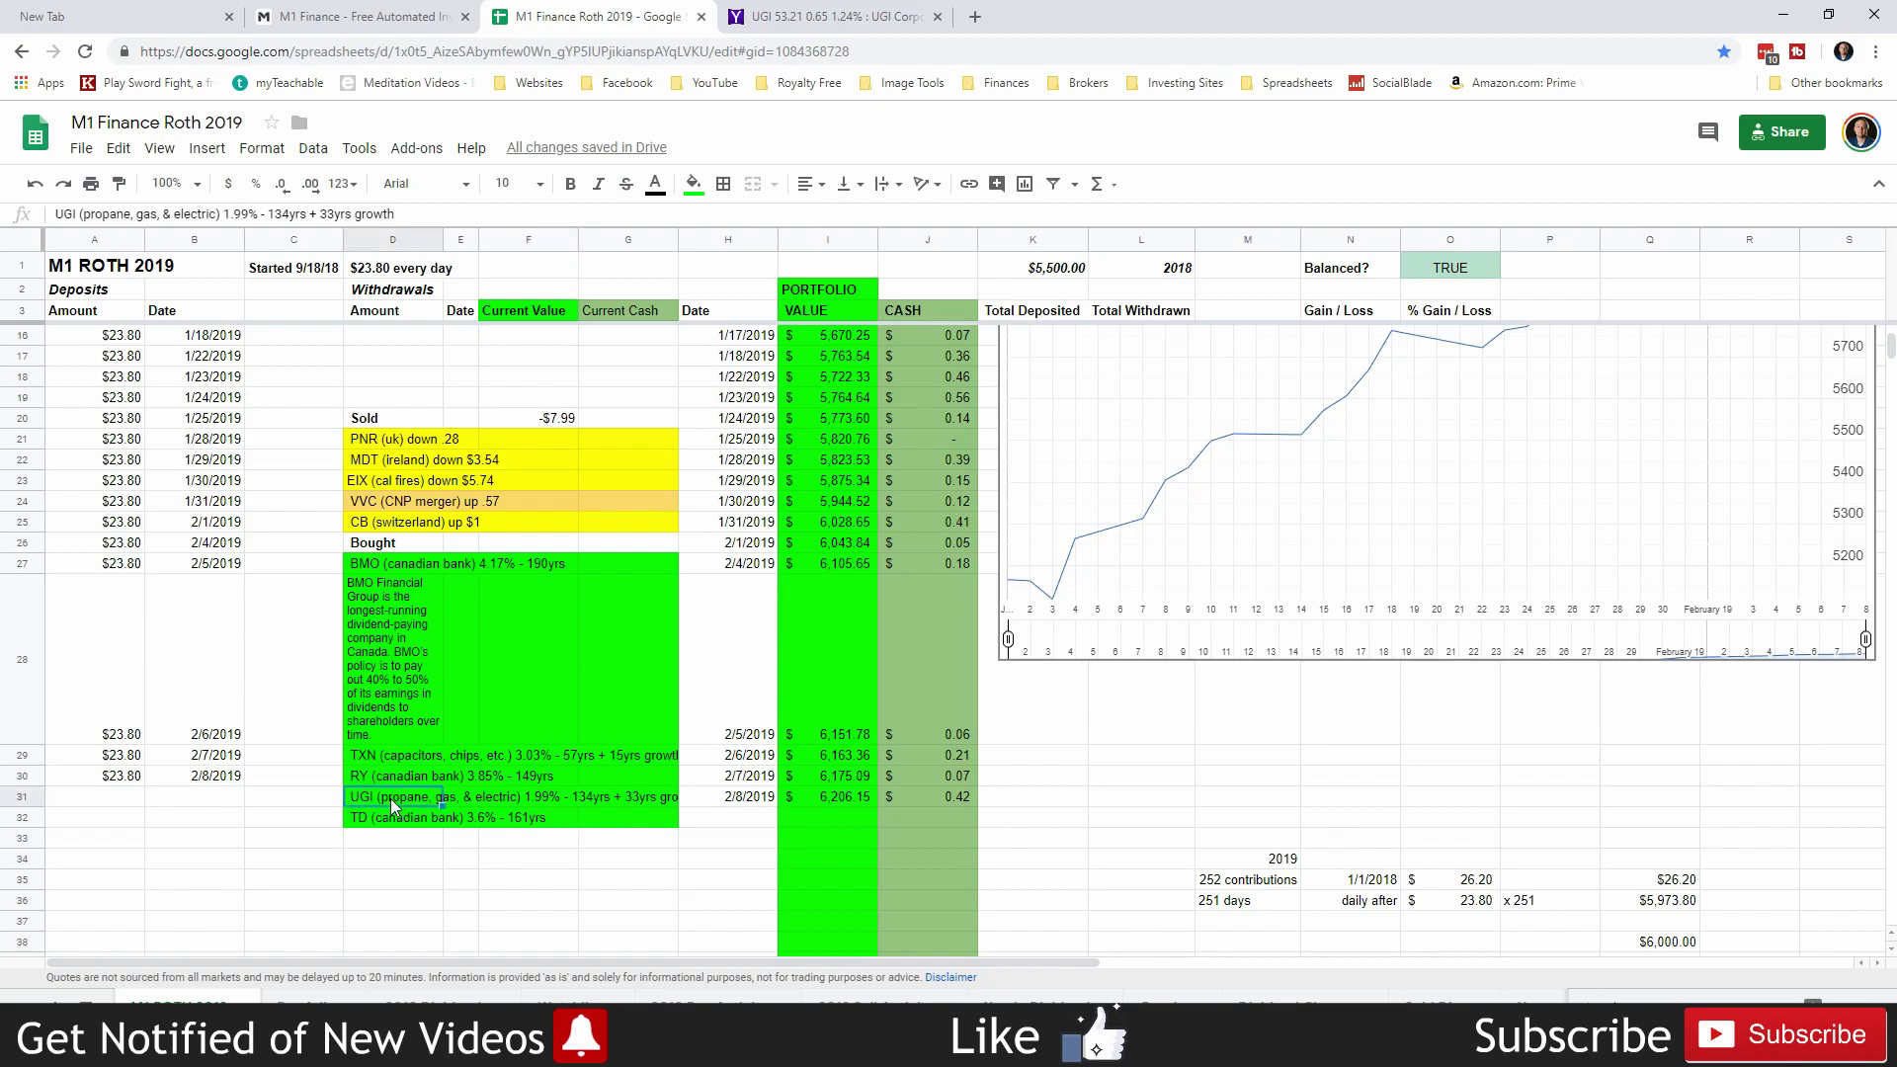
left_click(643, 802)
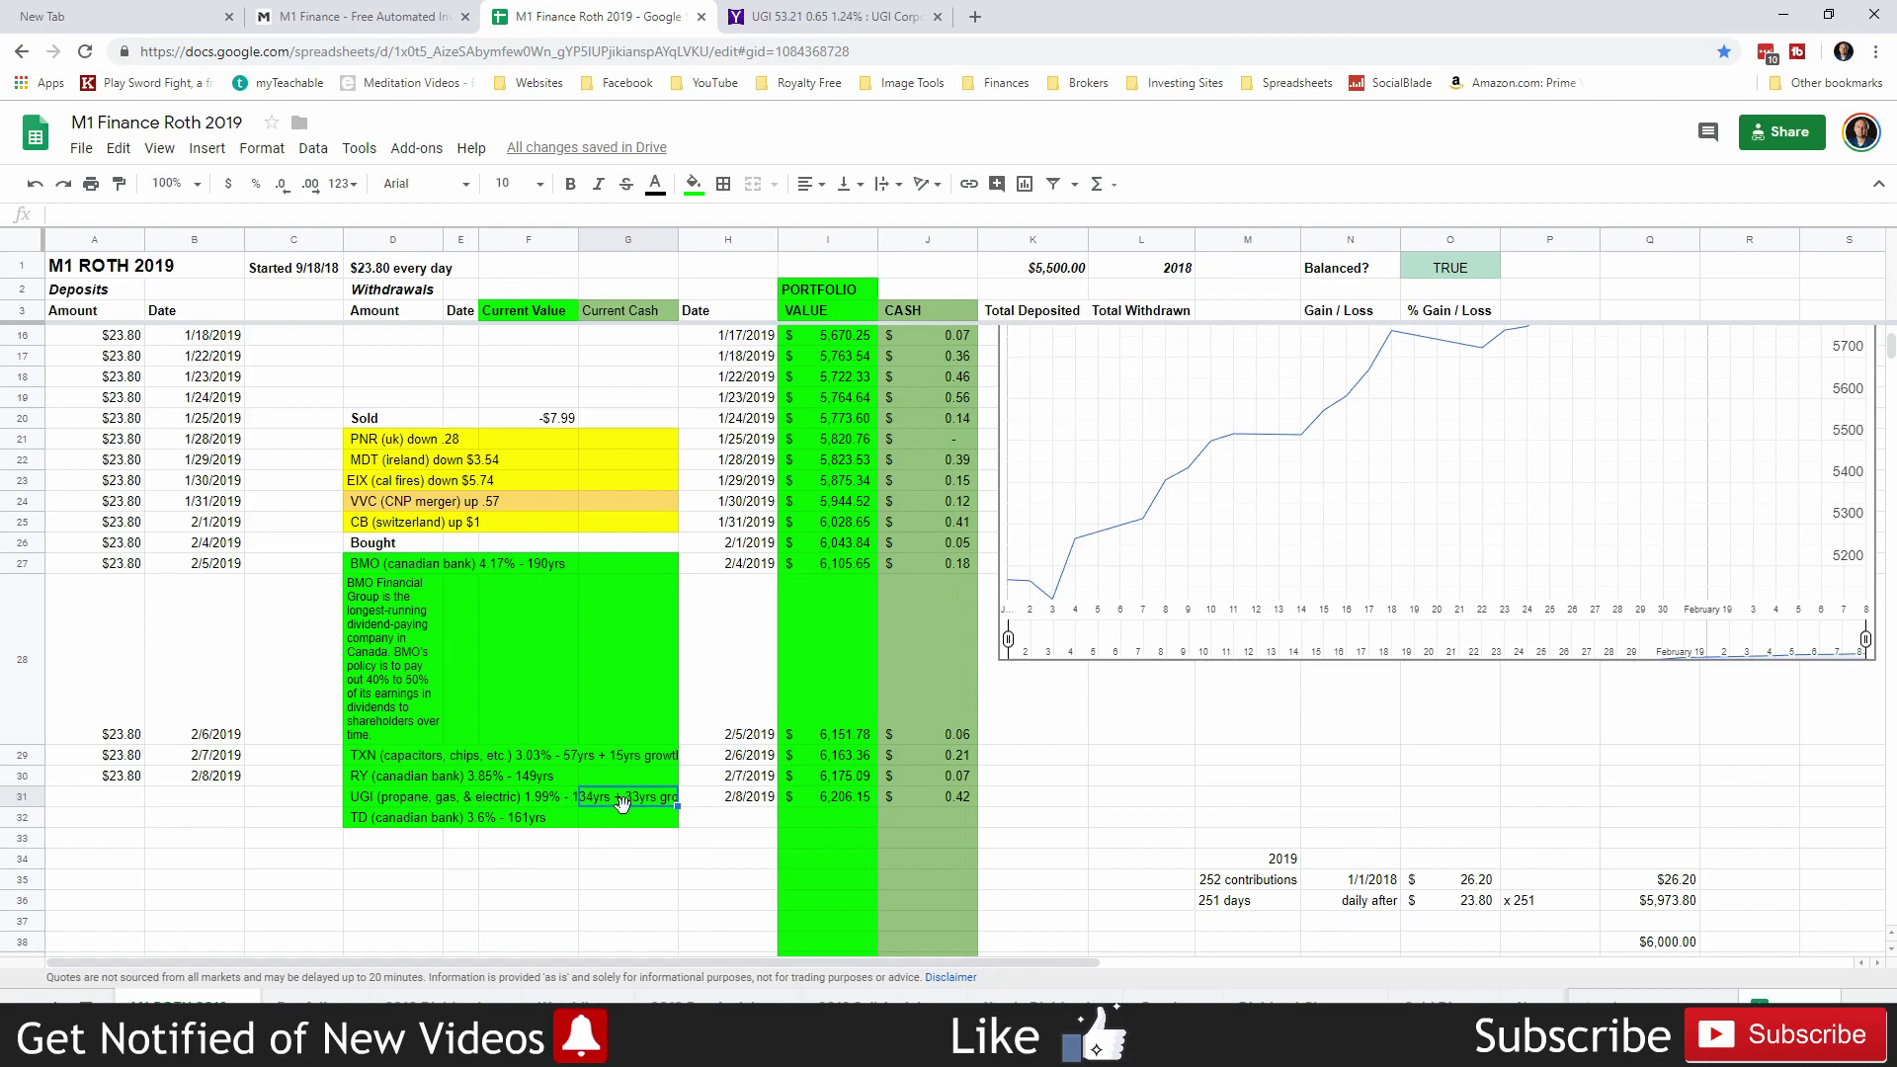
left_click(454, 581)
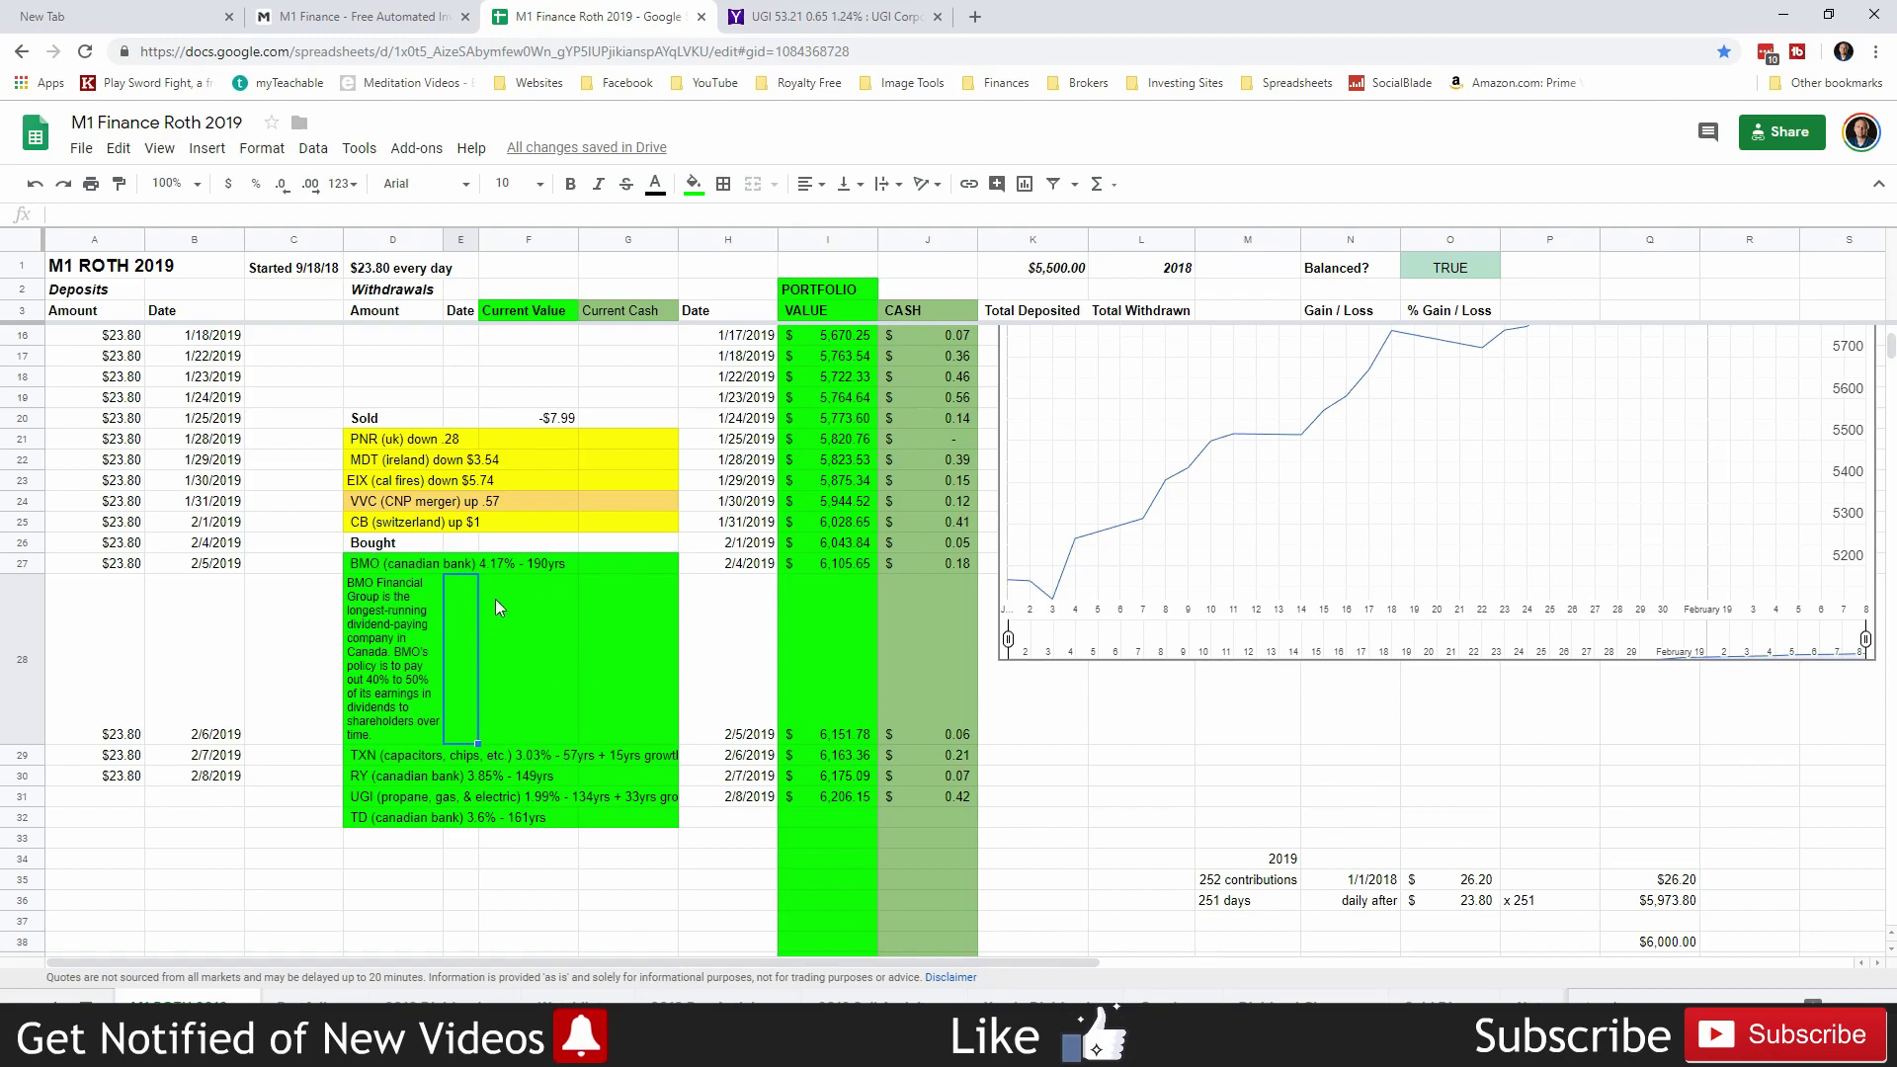
left_click(501, 565)
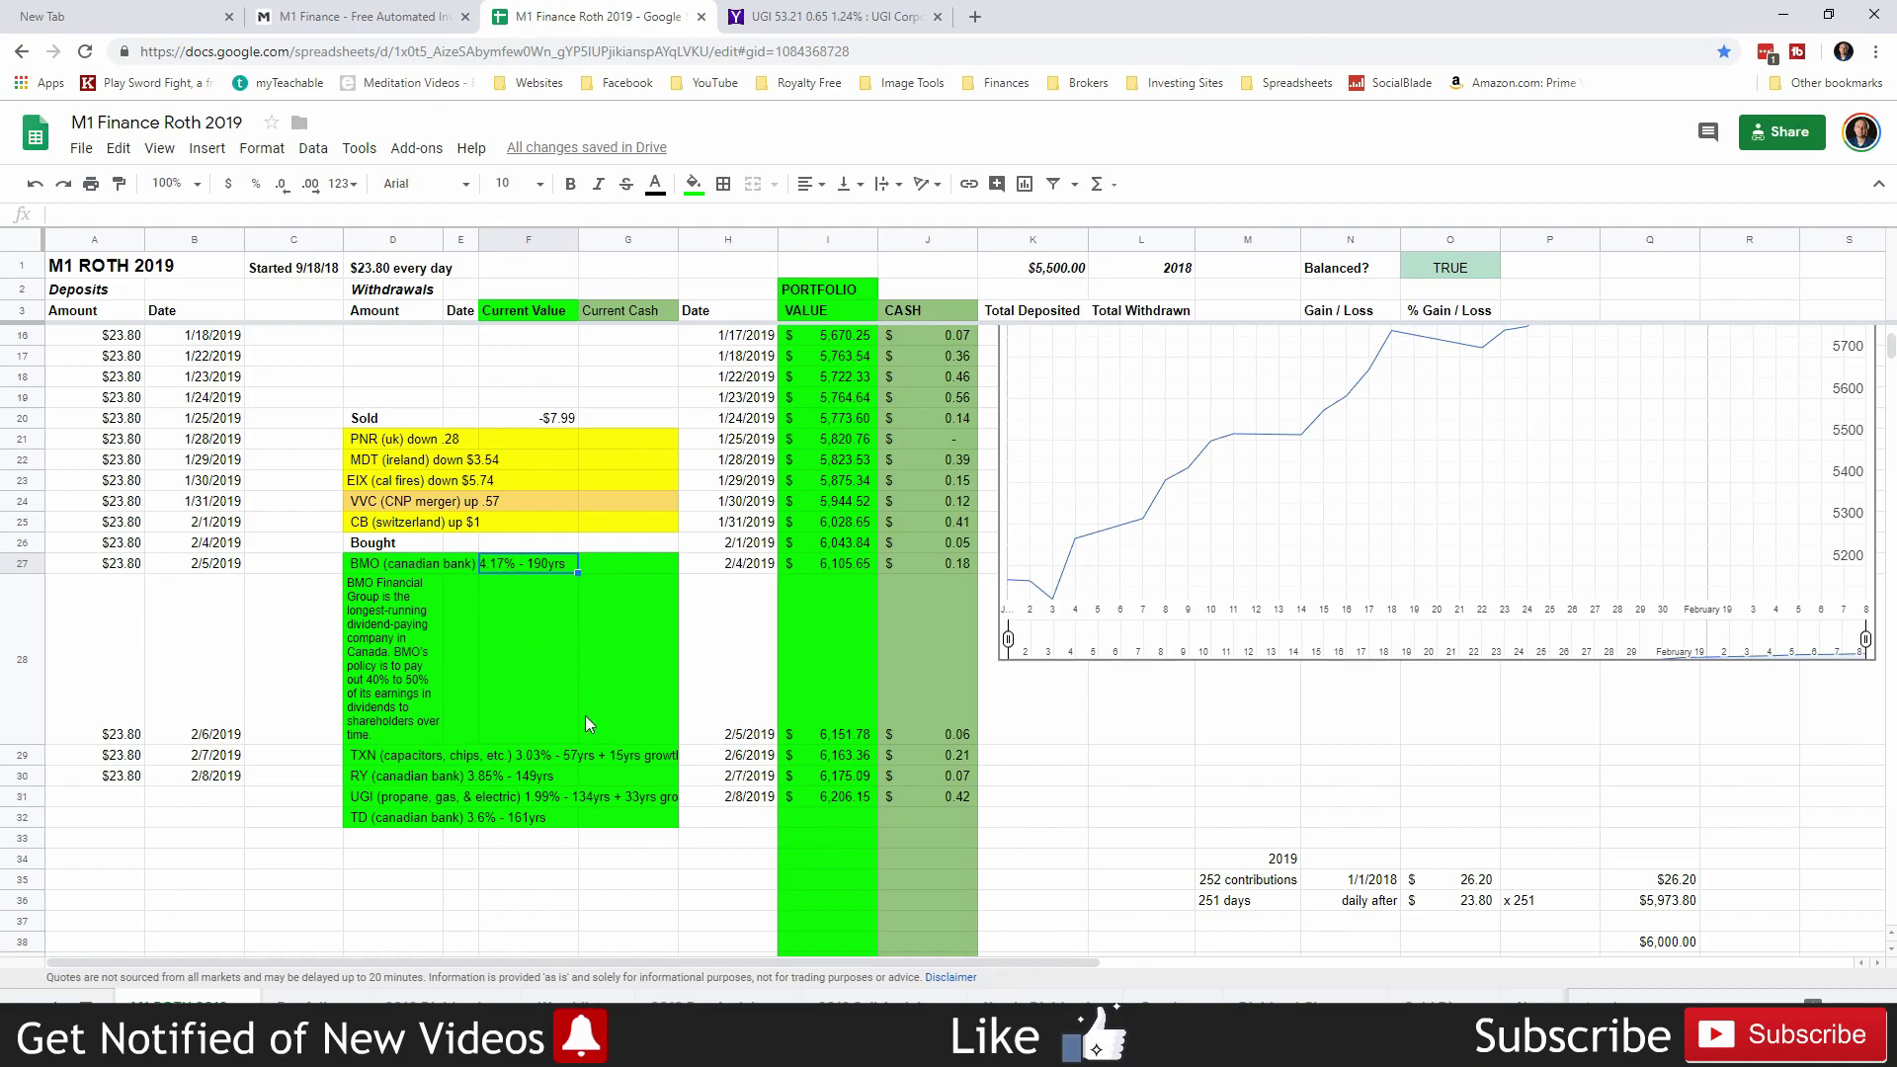
left_click(430, 795)
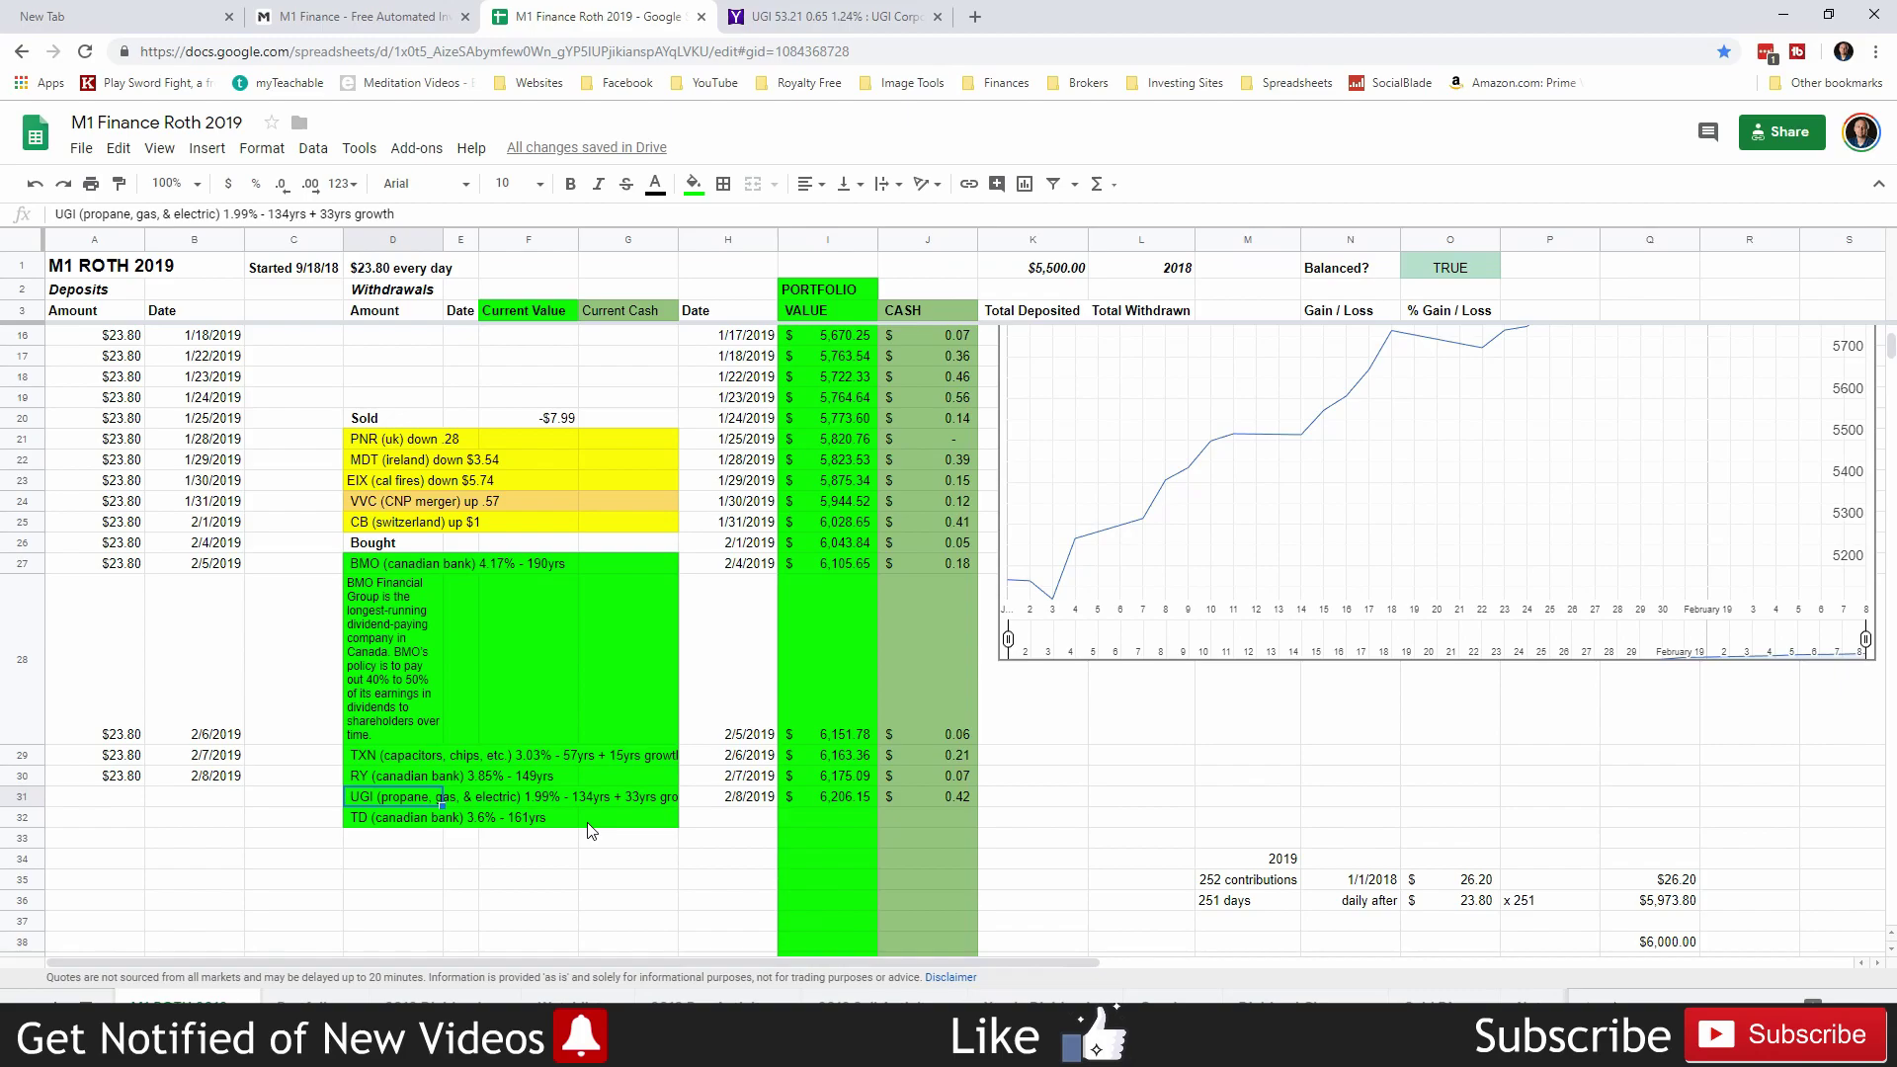
left_click(583, 797)
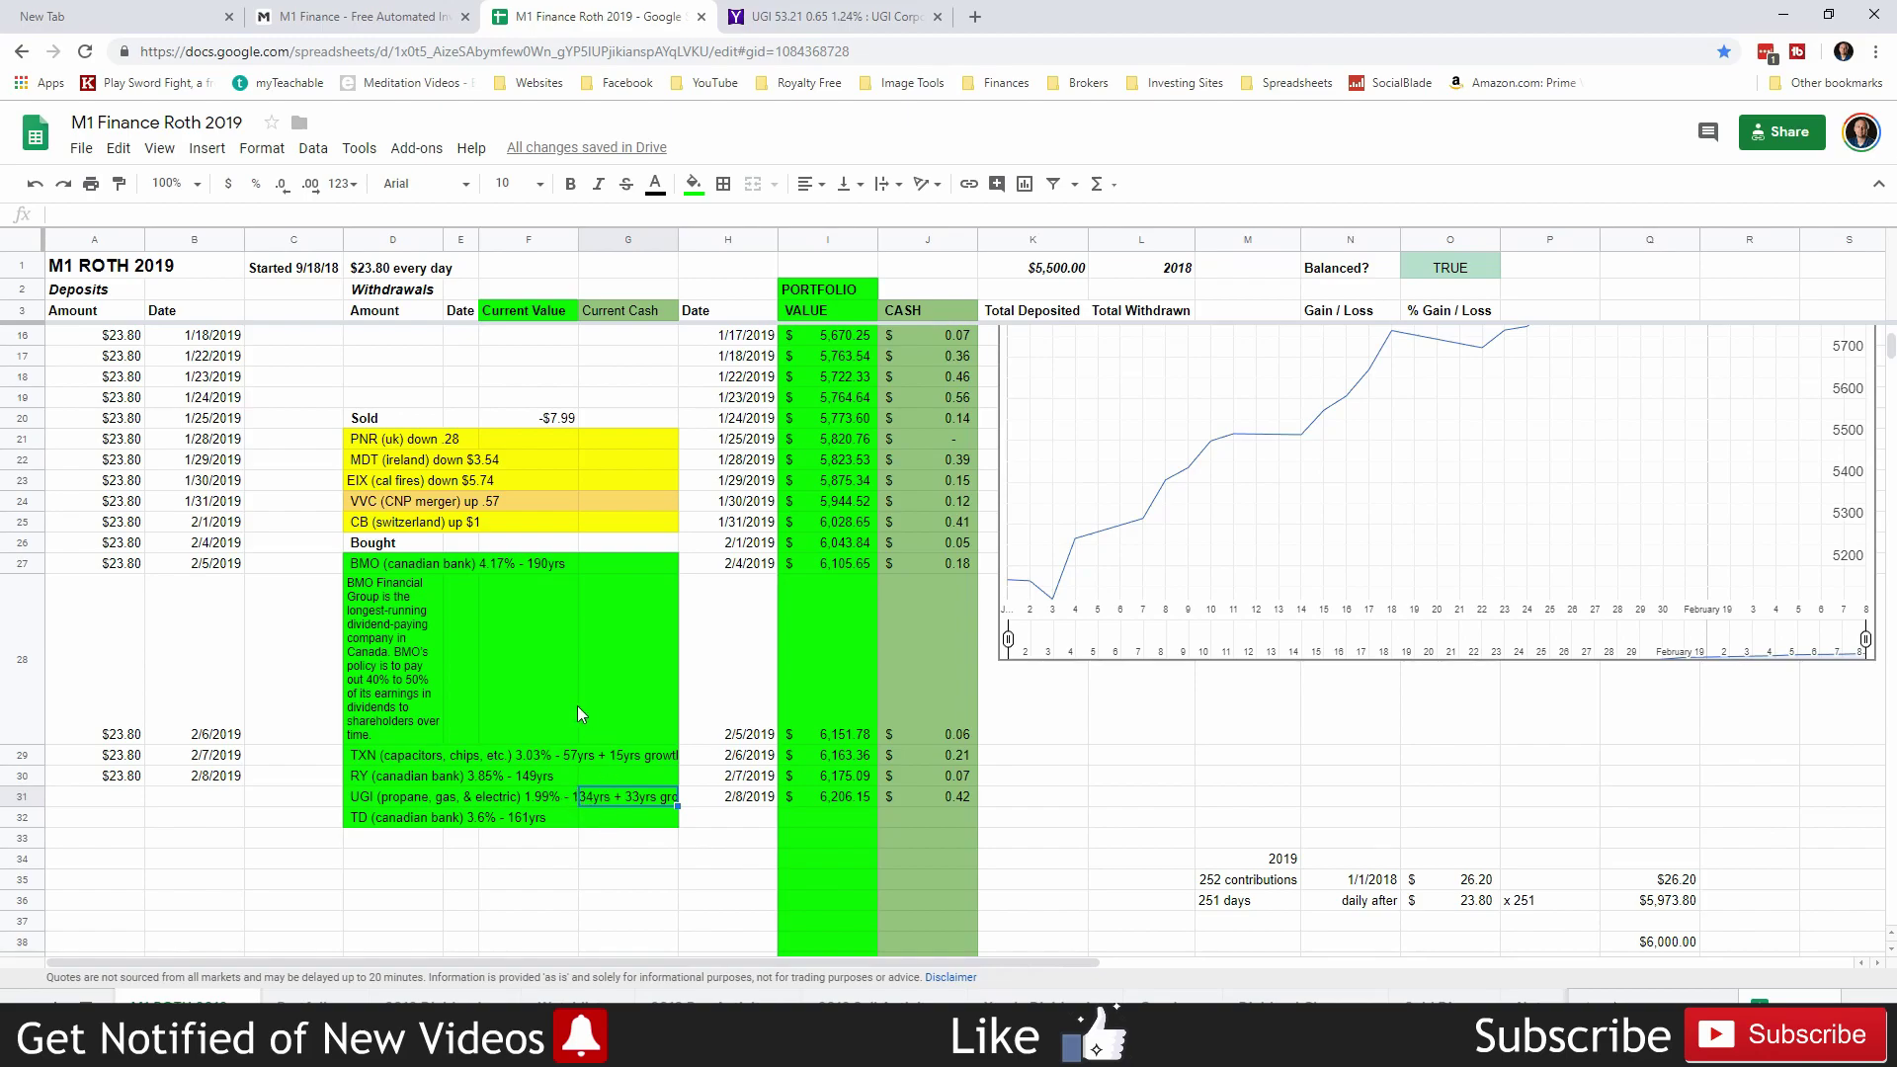
left_click(530, 697)
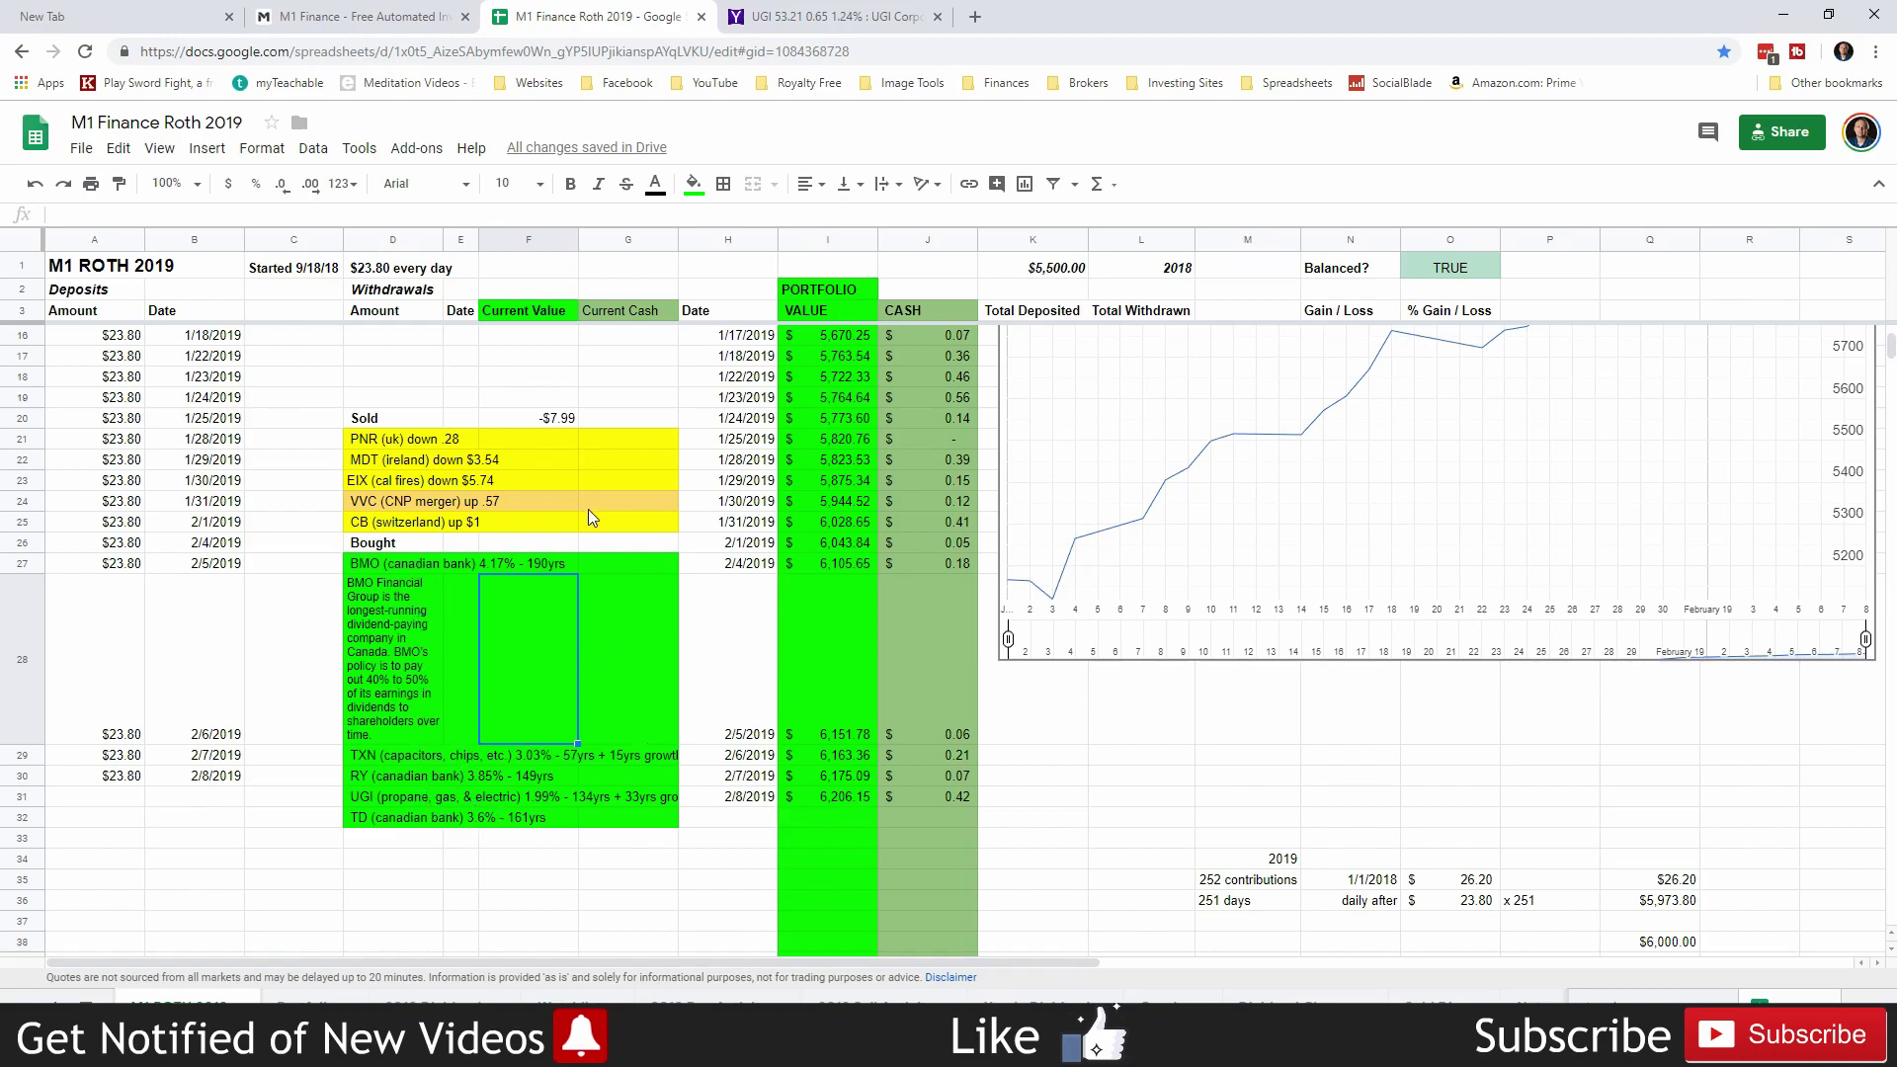
scroll(565, 596, "up", 3)
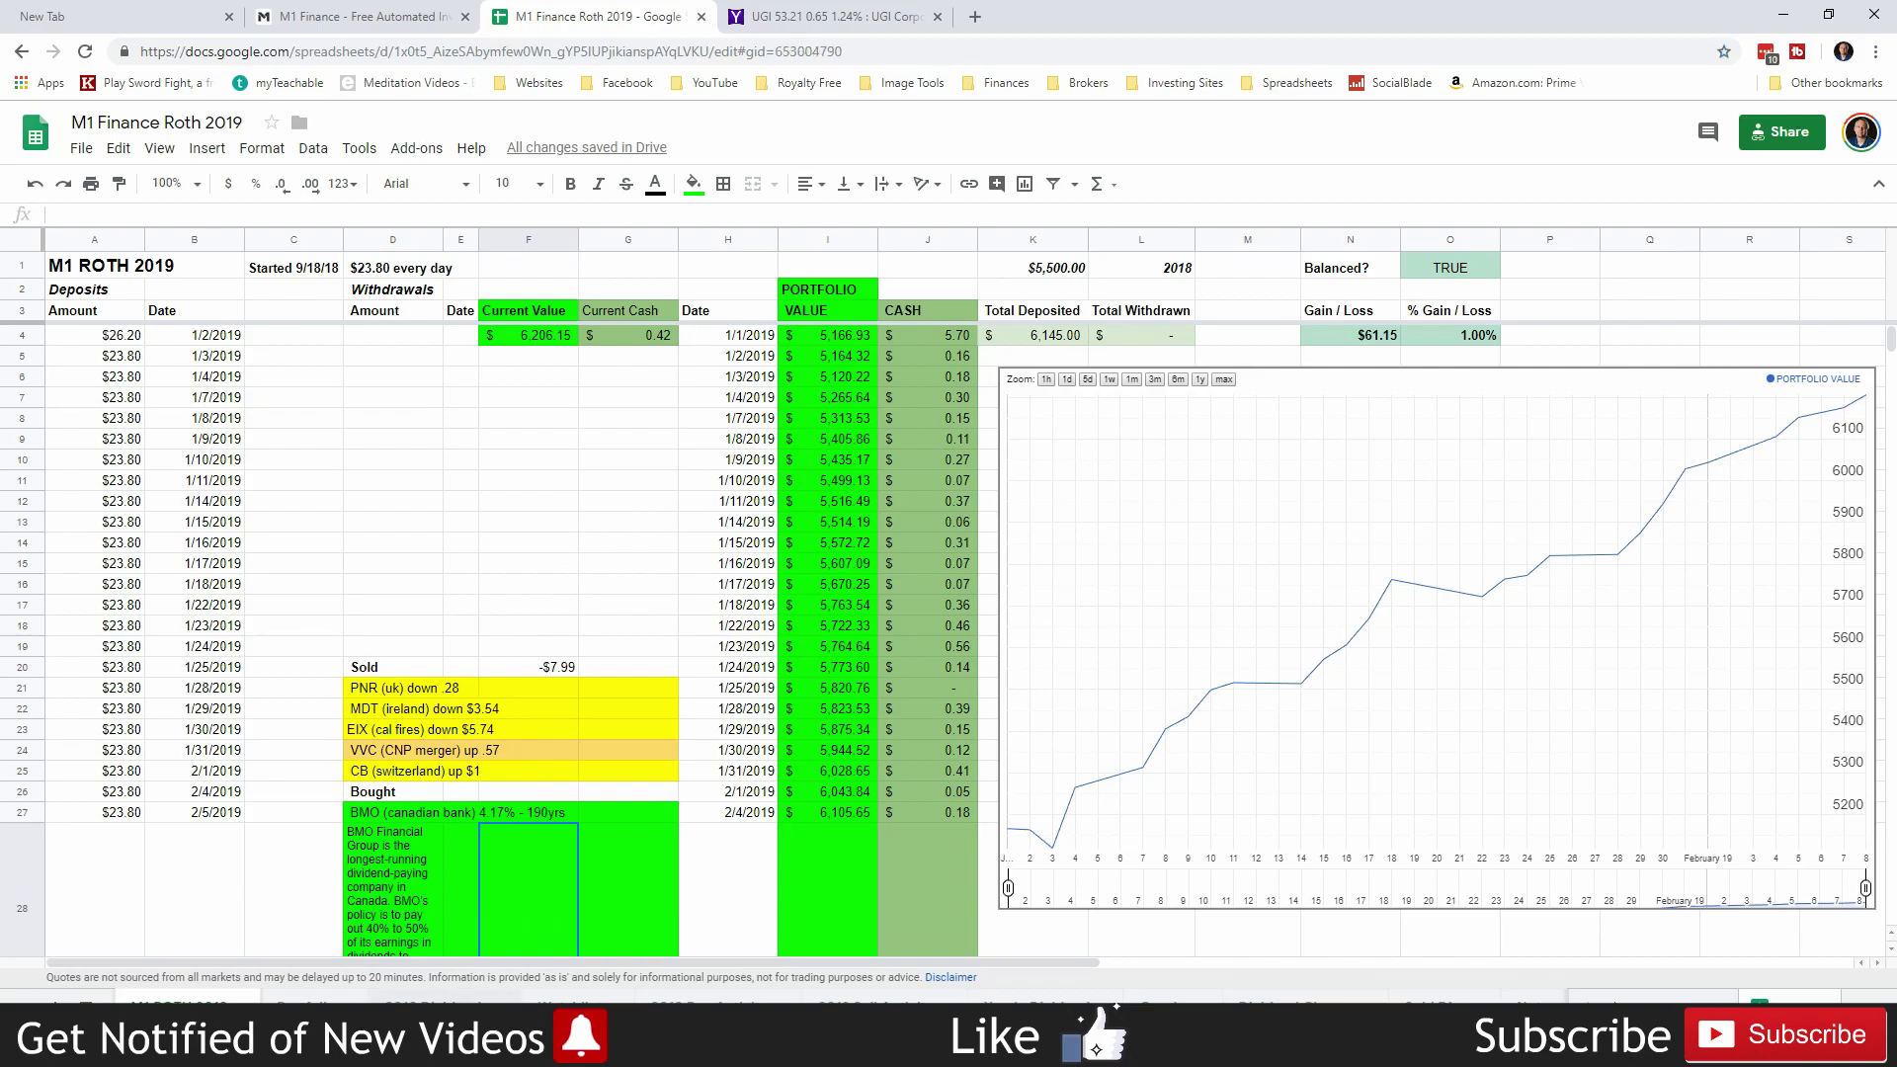
Examine the My Dividends sheet: total earned, January and February 2019 payouts, the 2019 total and the list of payments
left_click(446, 1003)
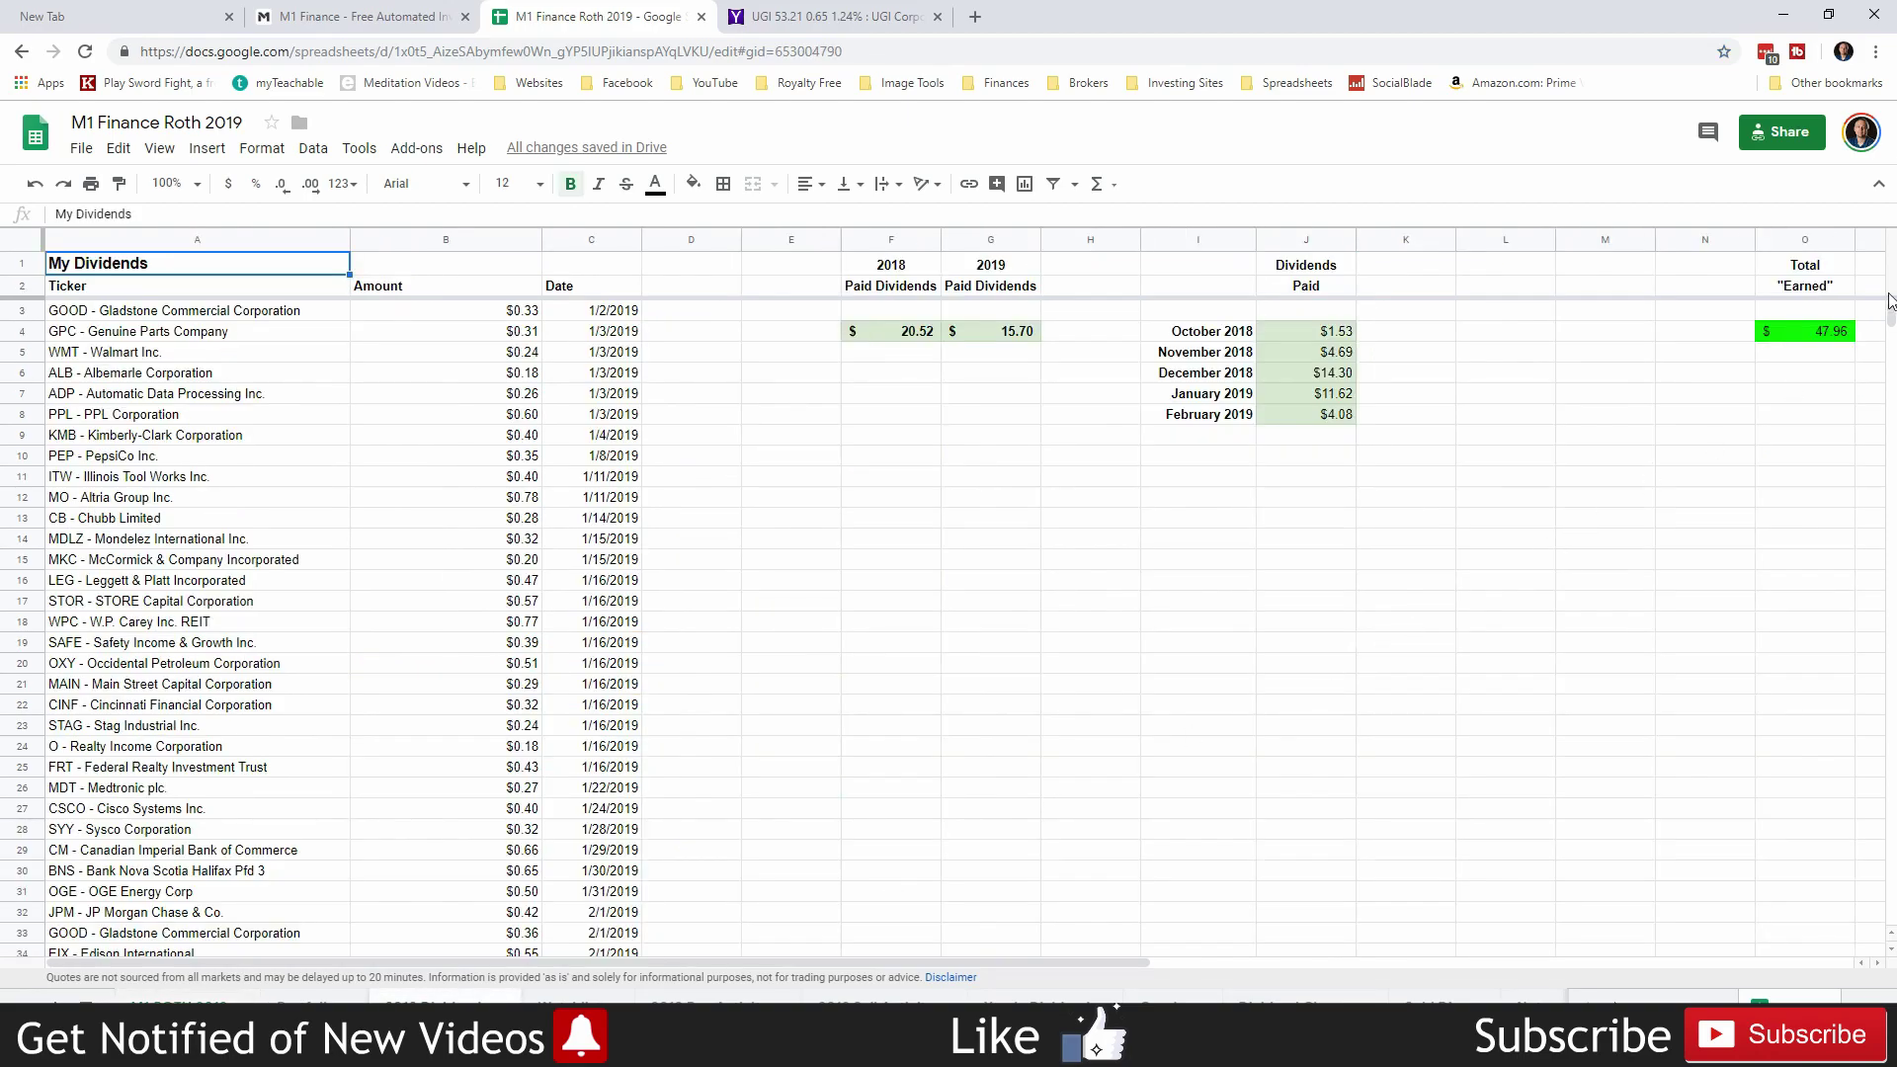
left_click(1825, 353)
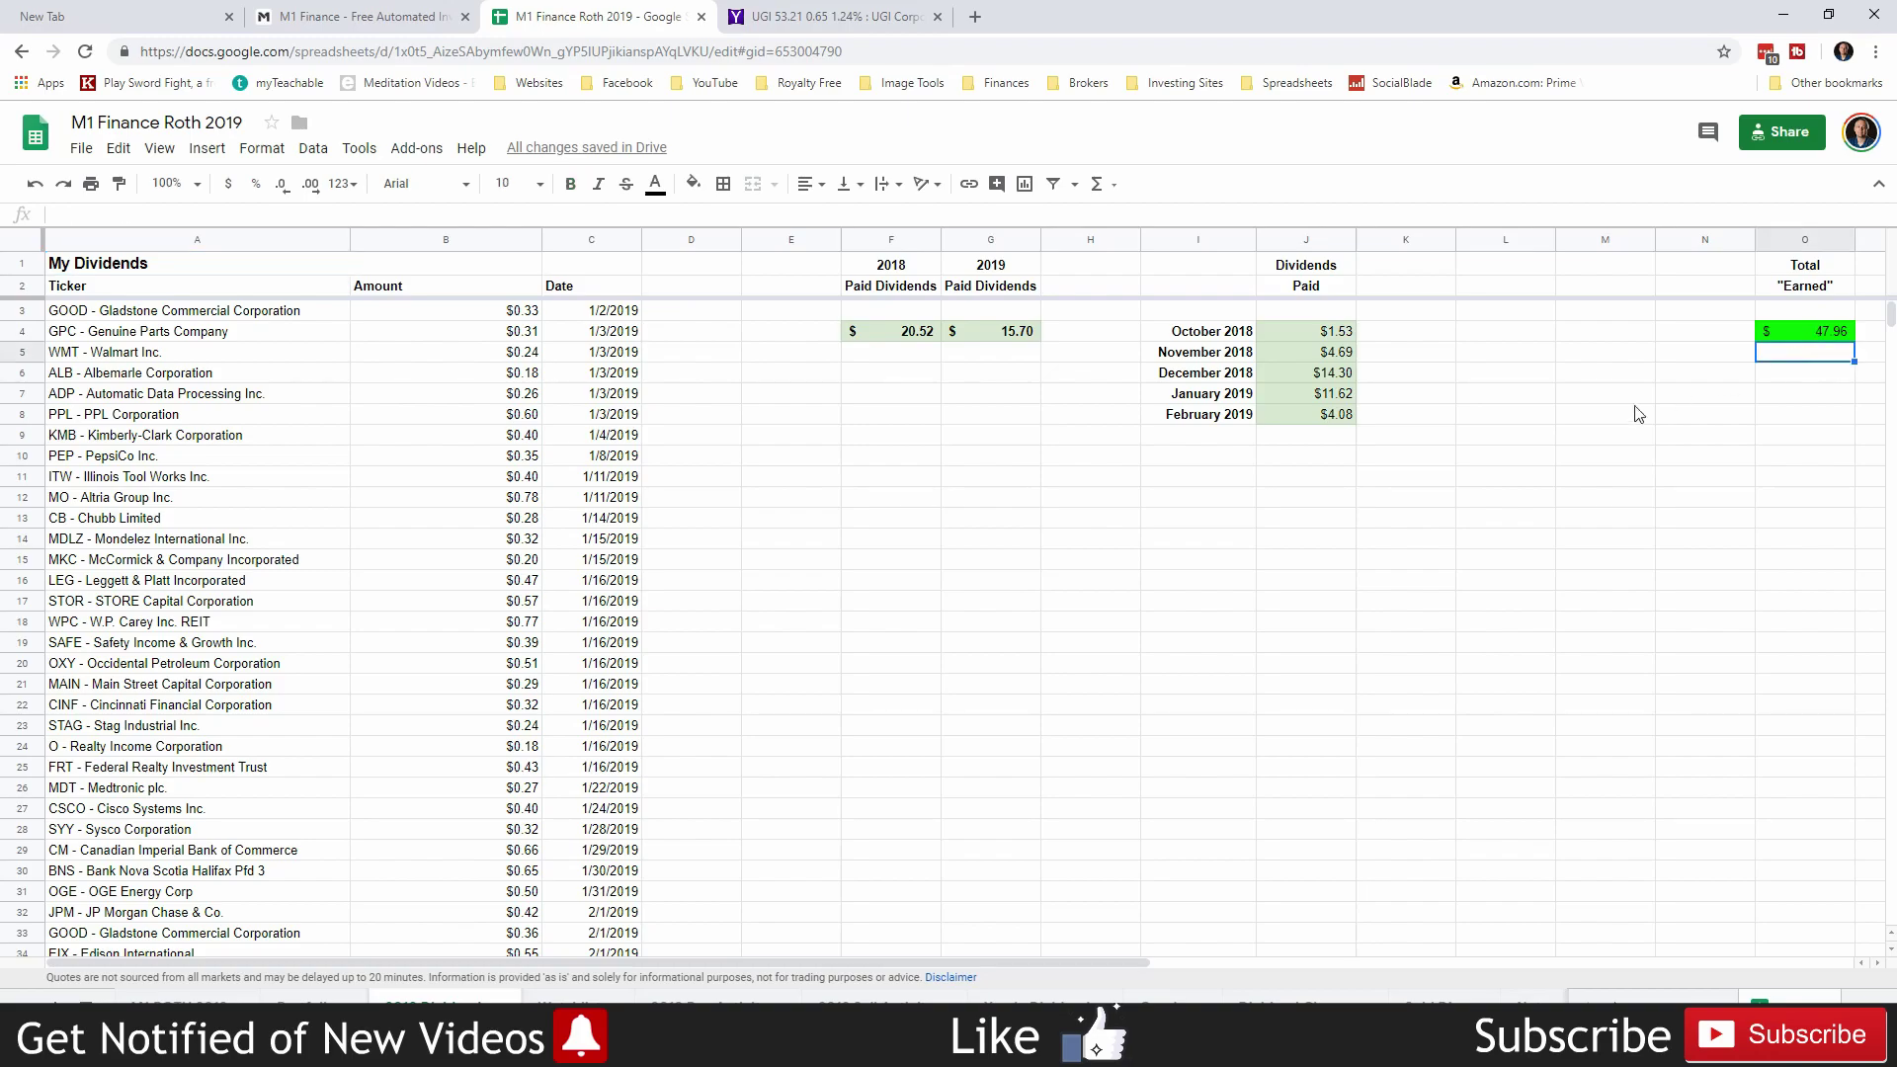
left_click(1318, 400)
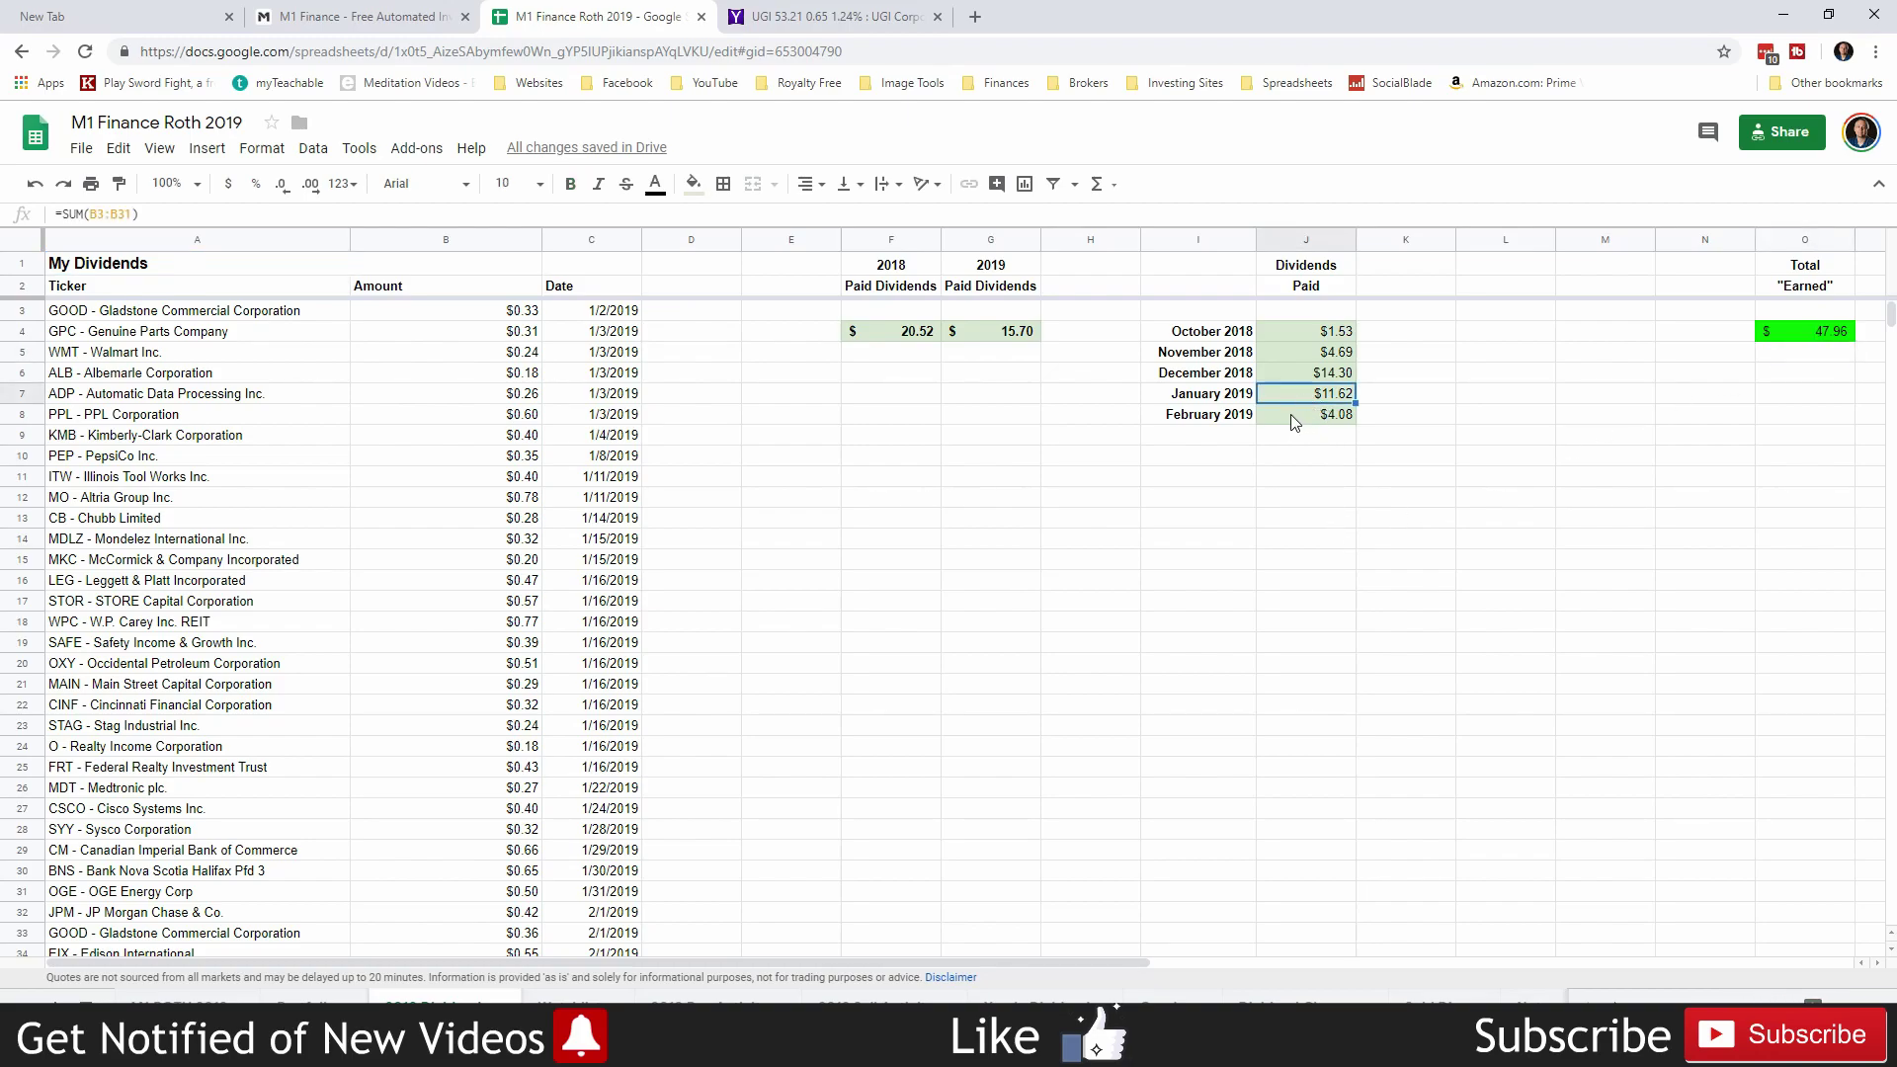
left_click(1299, 419)
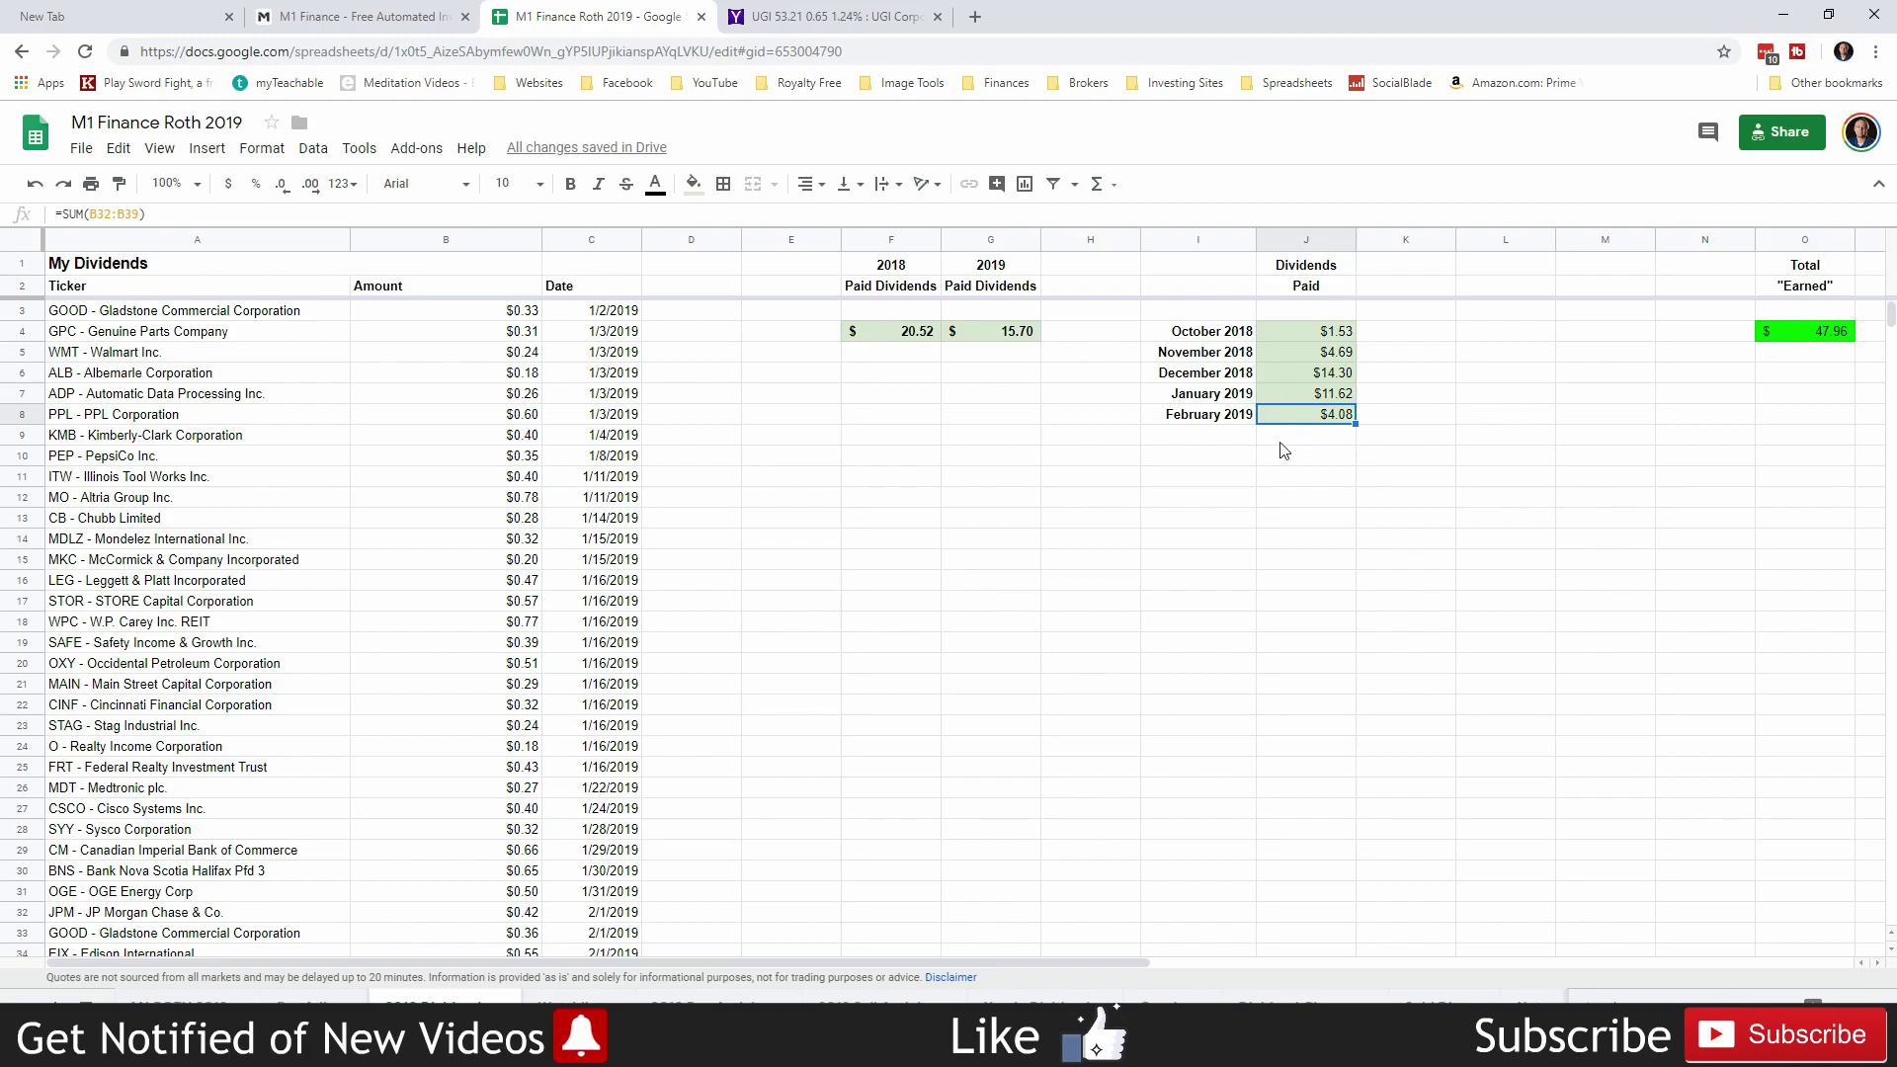
left_click(1015, 336)
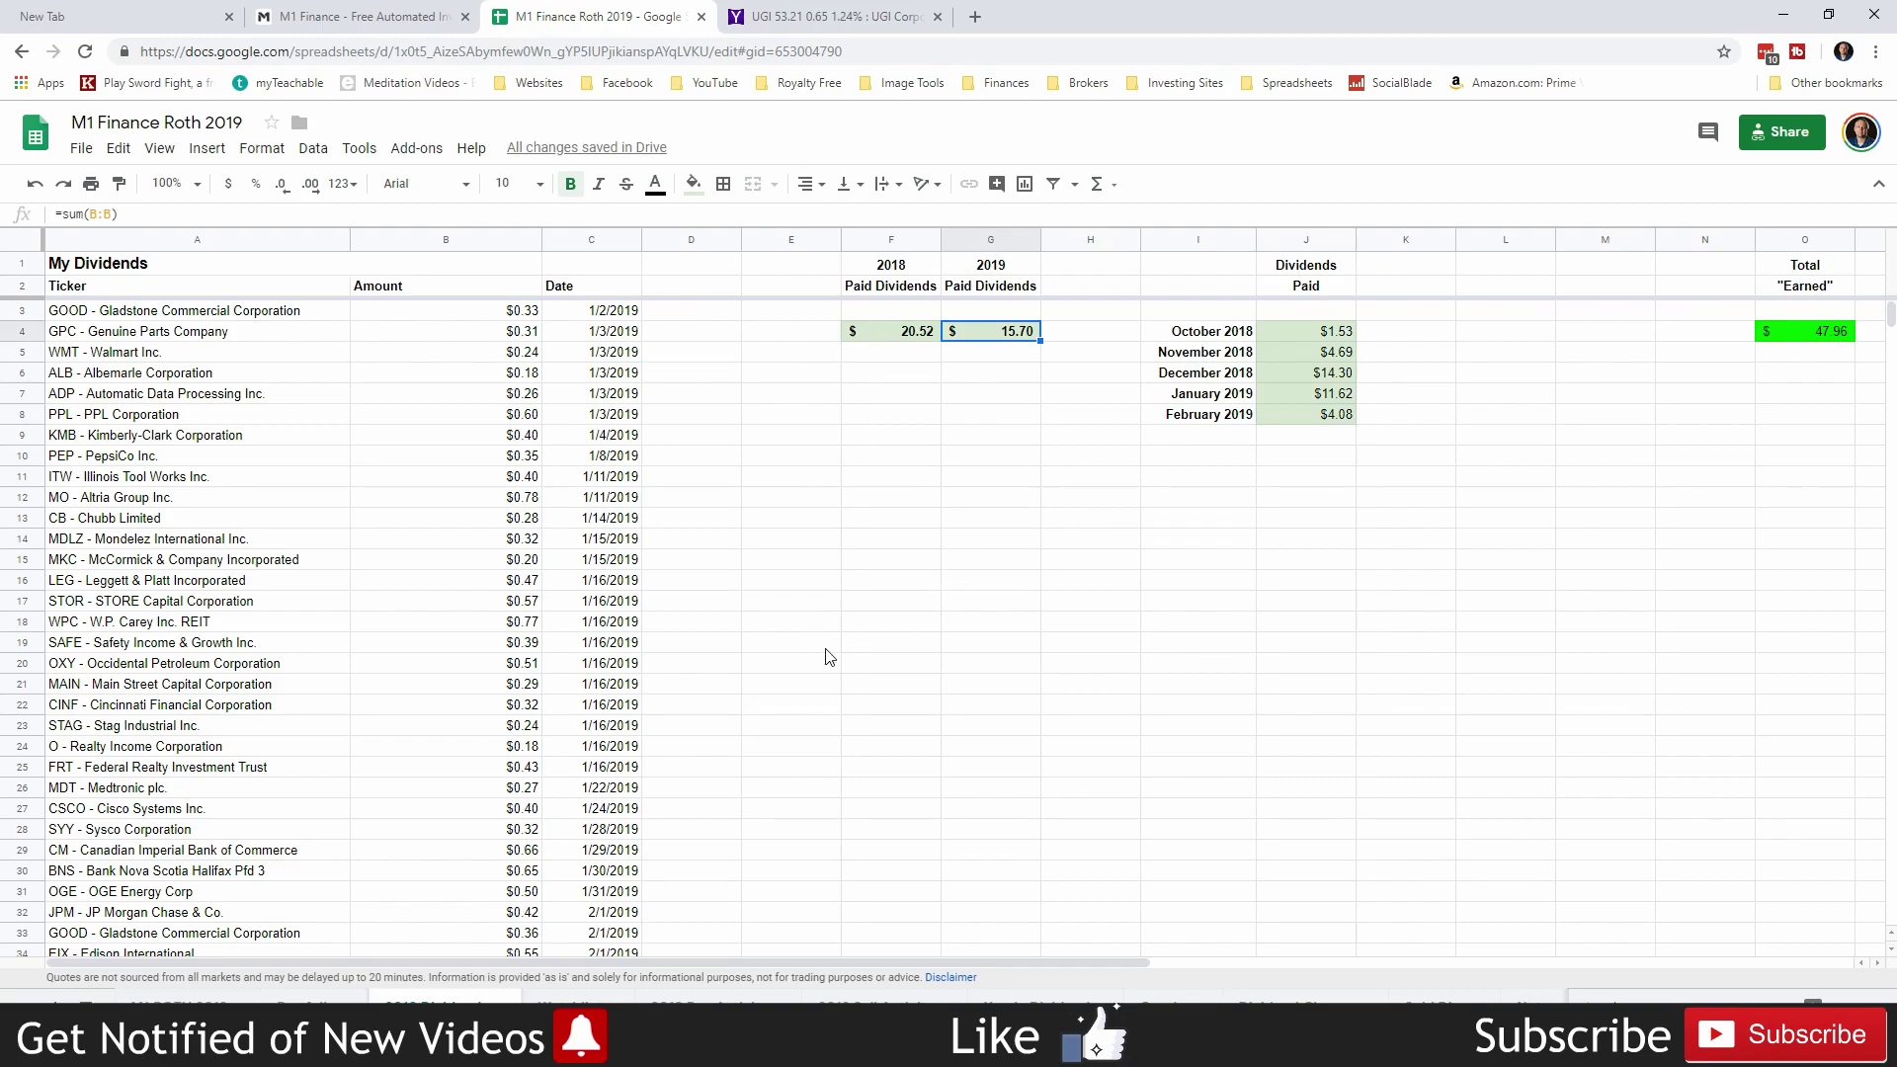
scroll(259, 683, "down", 1)
scroll(296, 741, "down", 5)
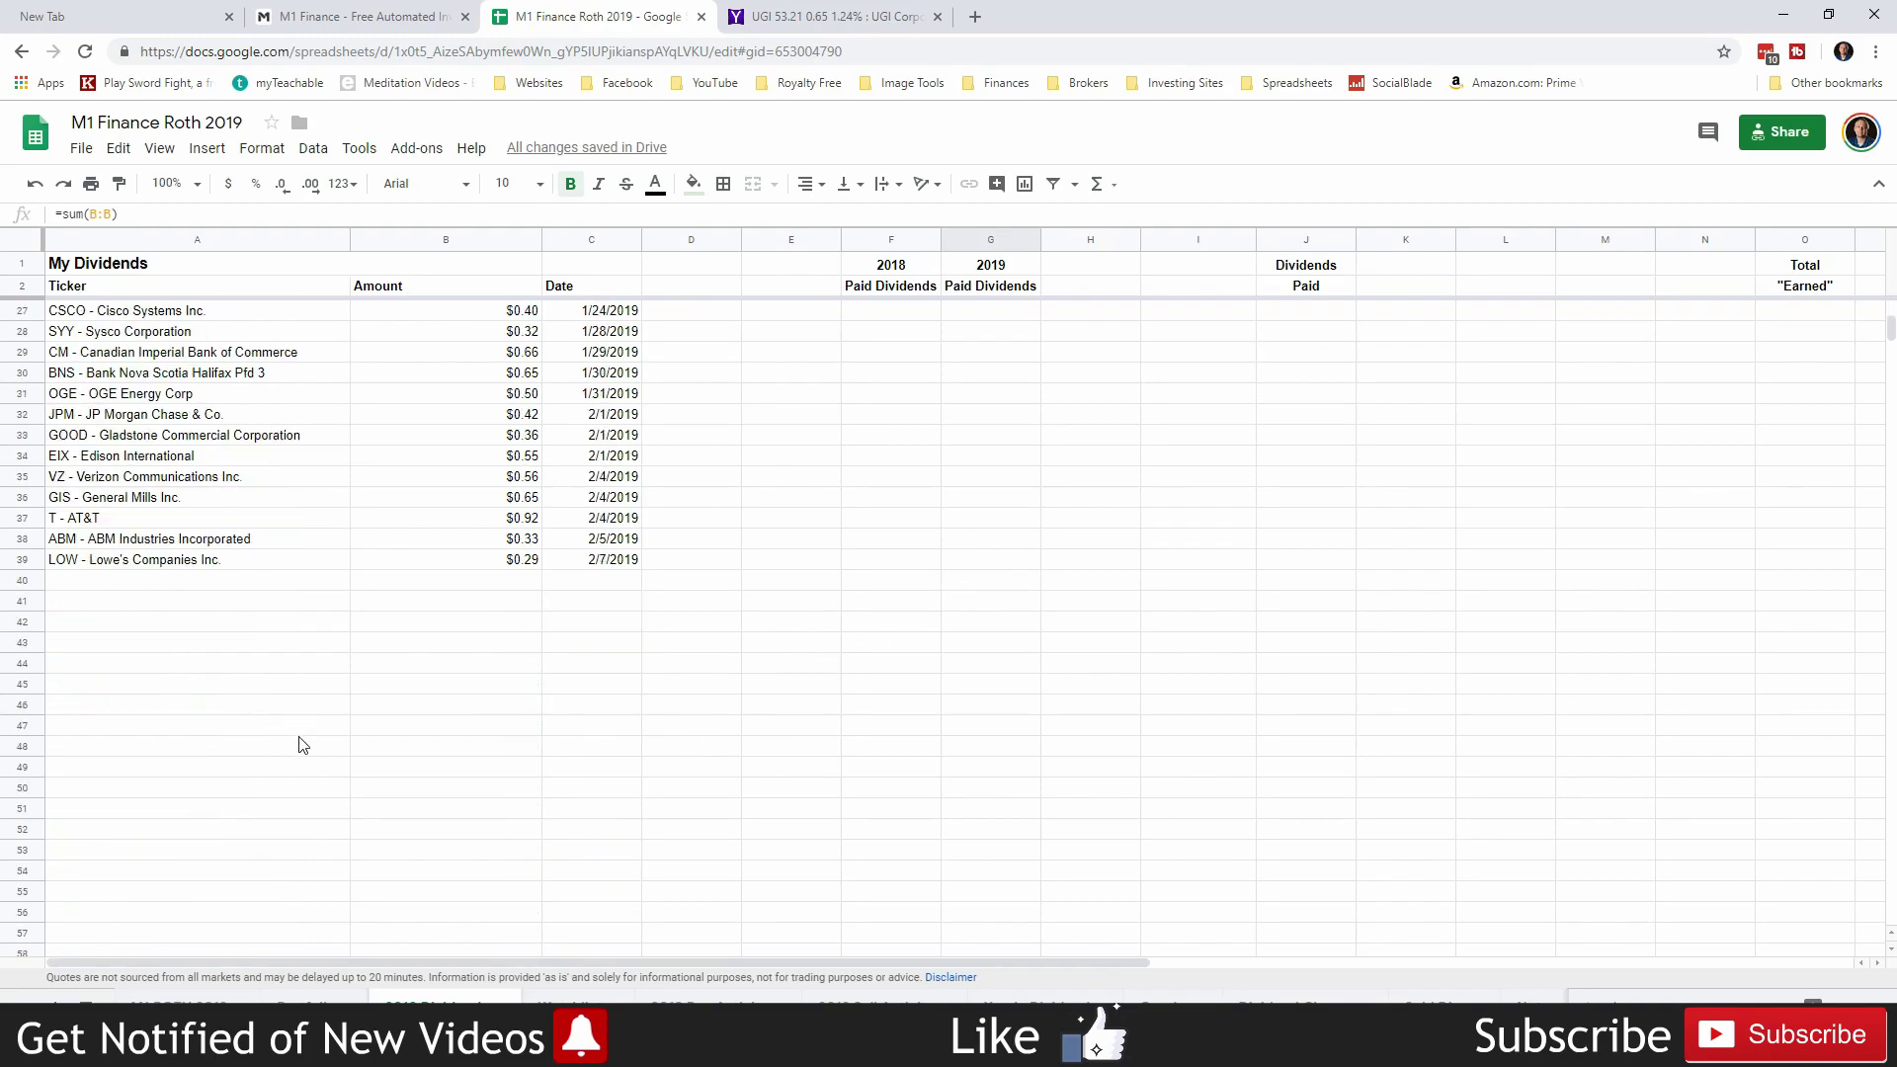
scroll(297, 741, "up", 6)
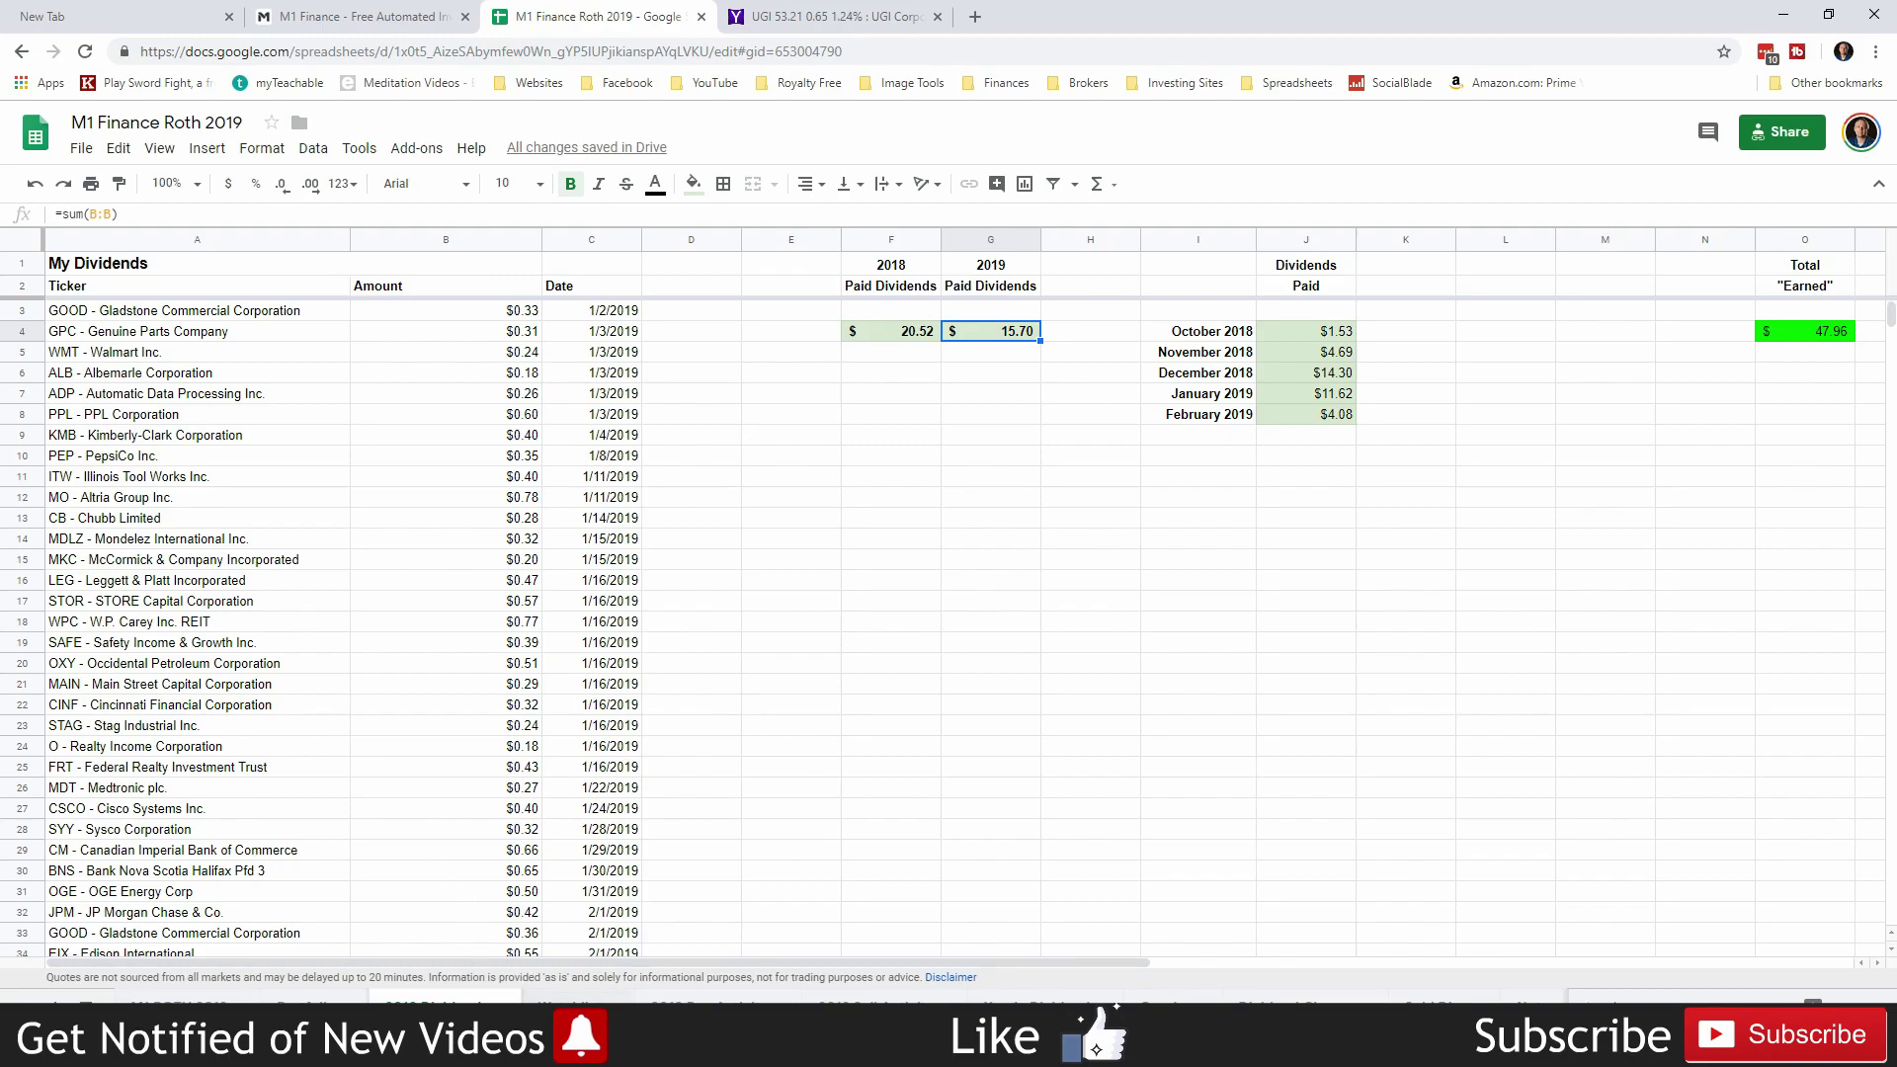
Examine the February 2019 sells sheet, covering Chubb, Edison International, Medtronic, Pentair and Vectren
left_click(869, 1007)
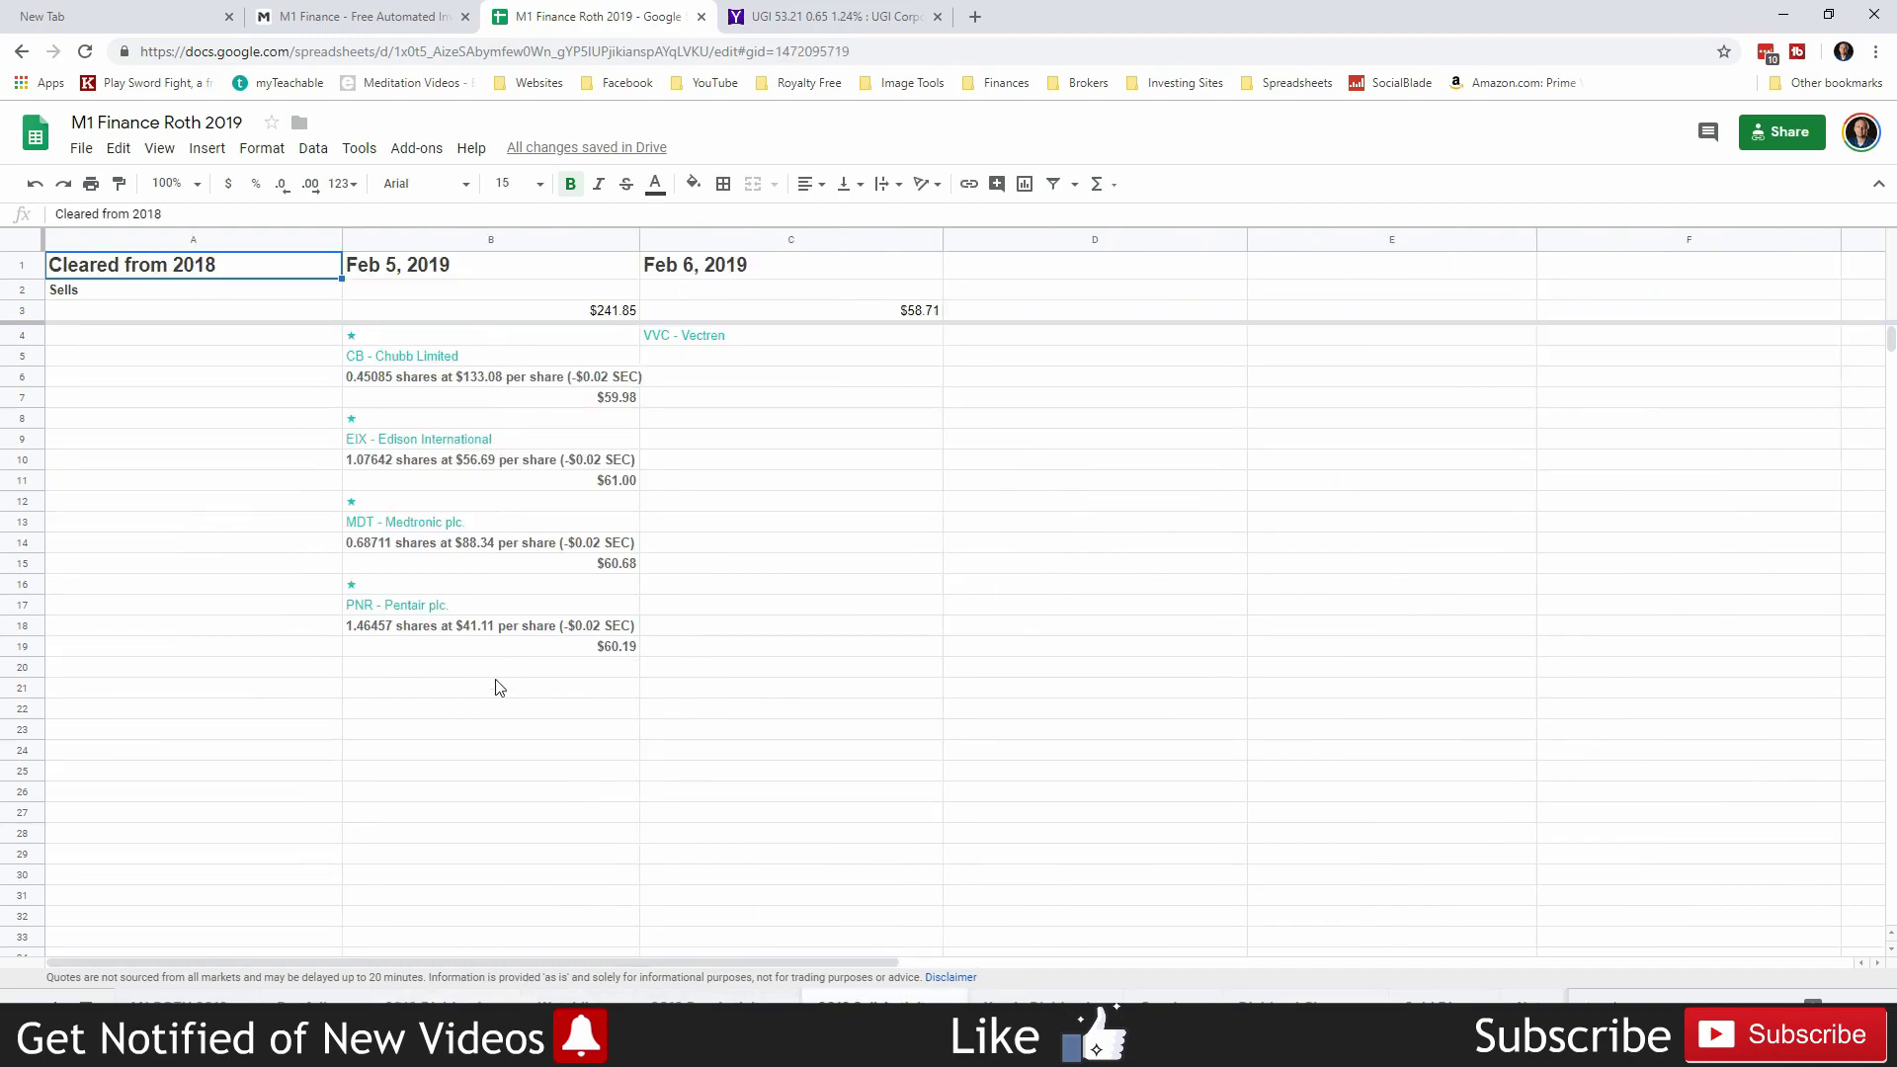
left_click(435, 358)
left_click(440, 446)
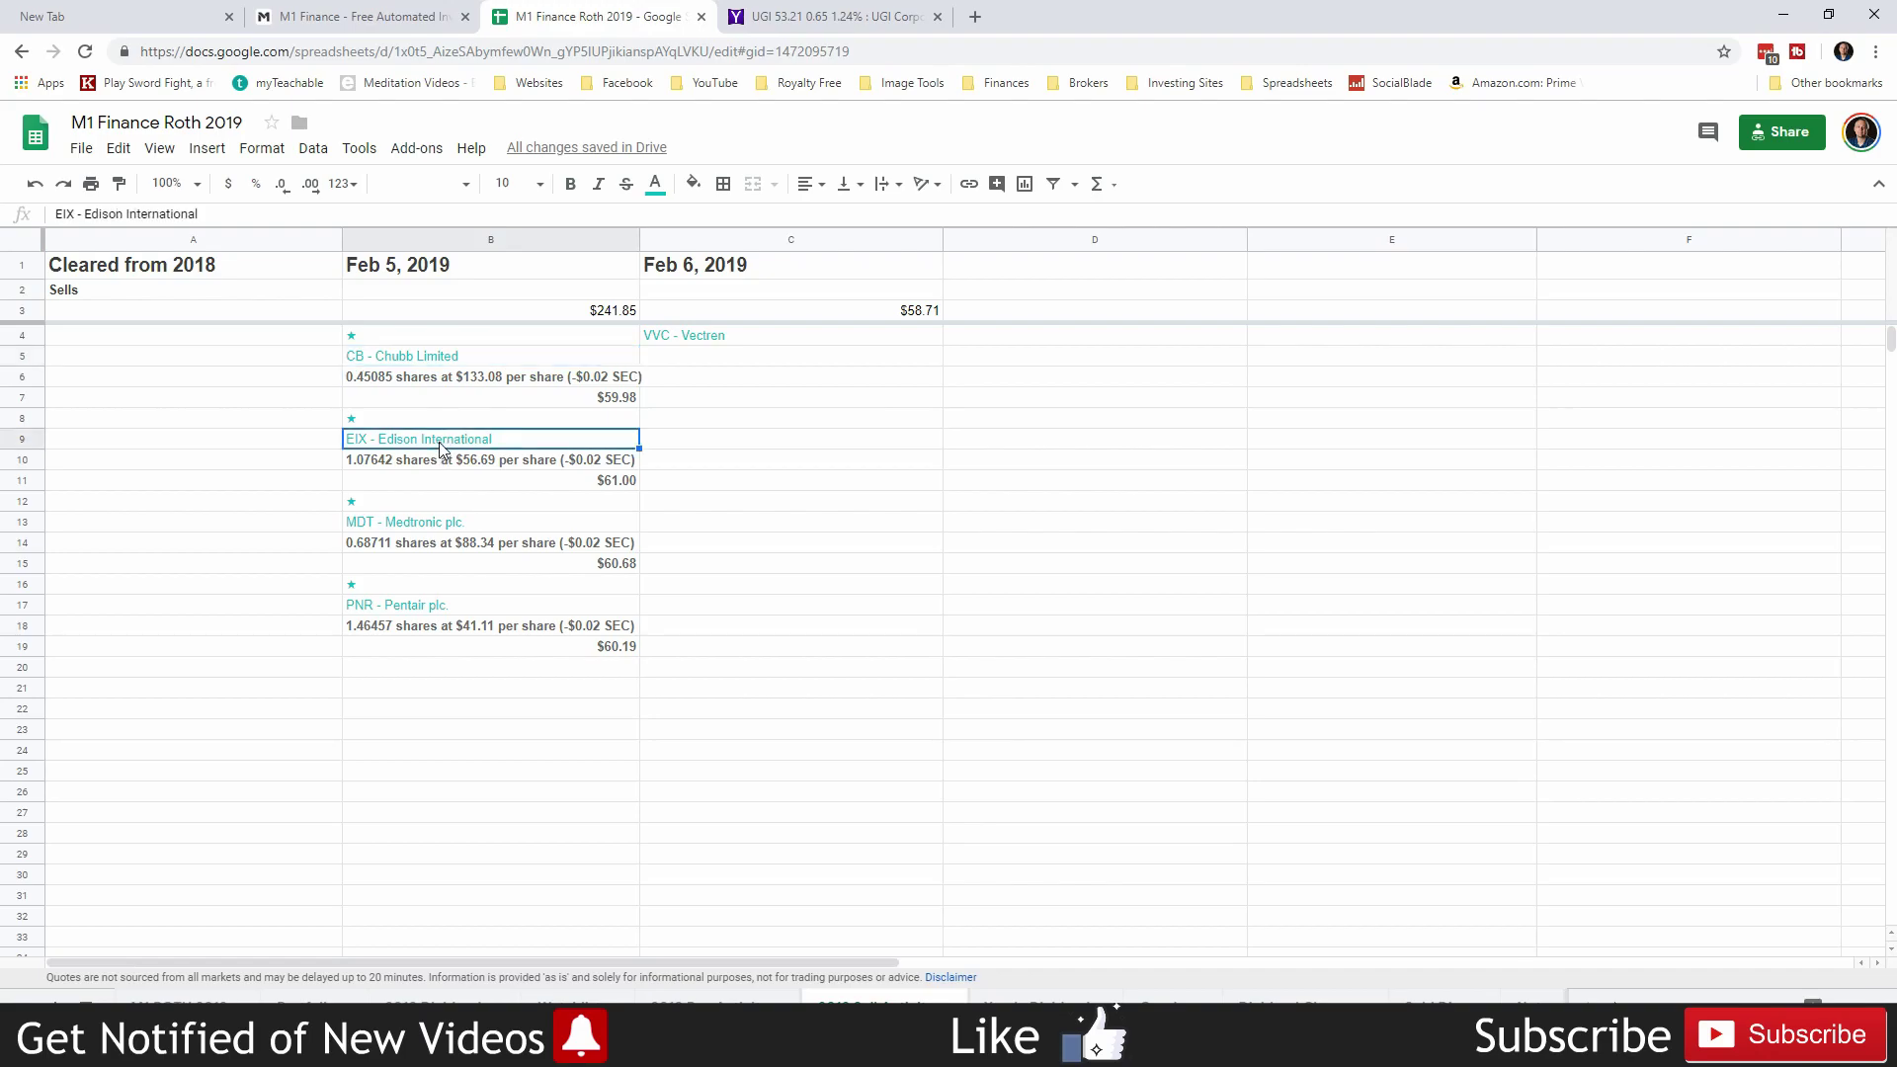
left_click(457, 533)
left_click(463, 608)
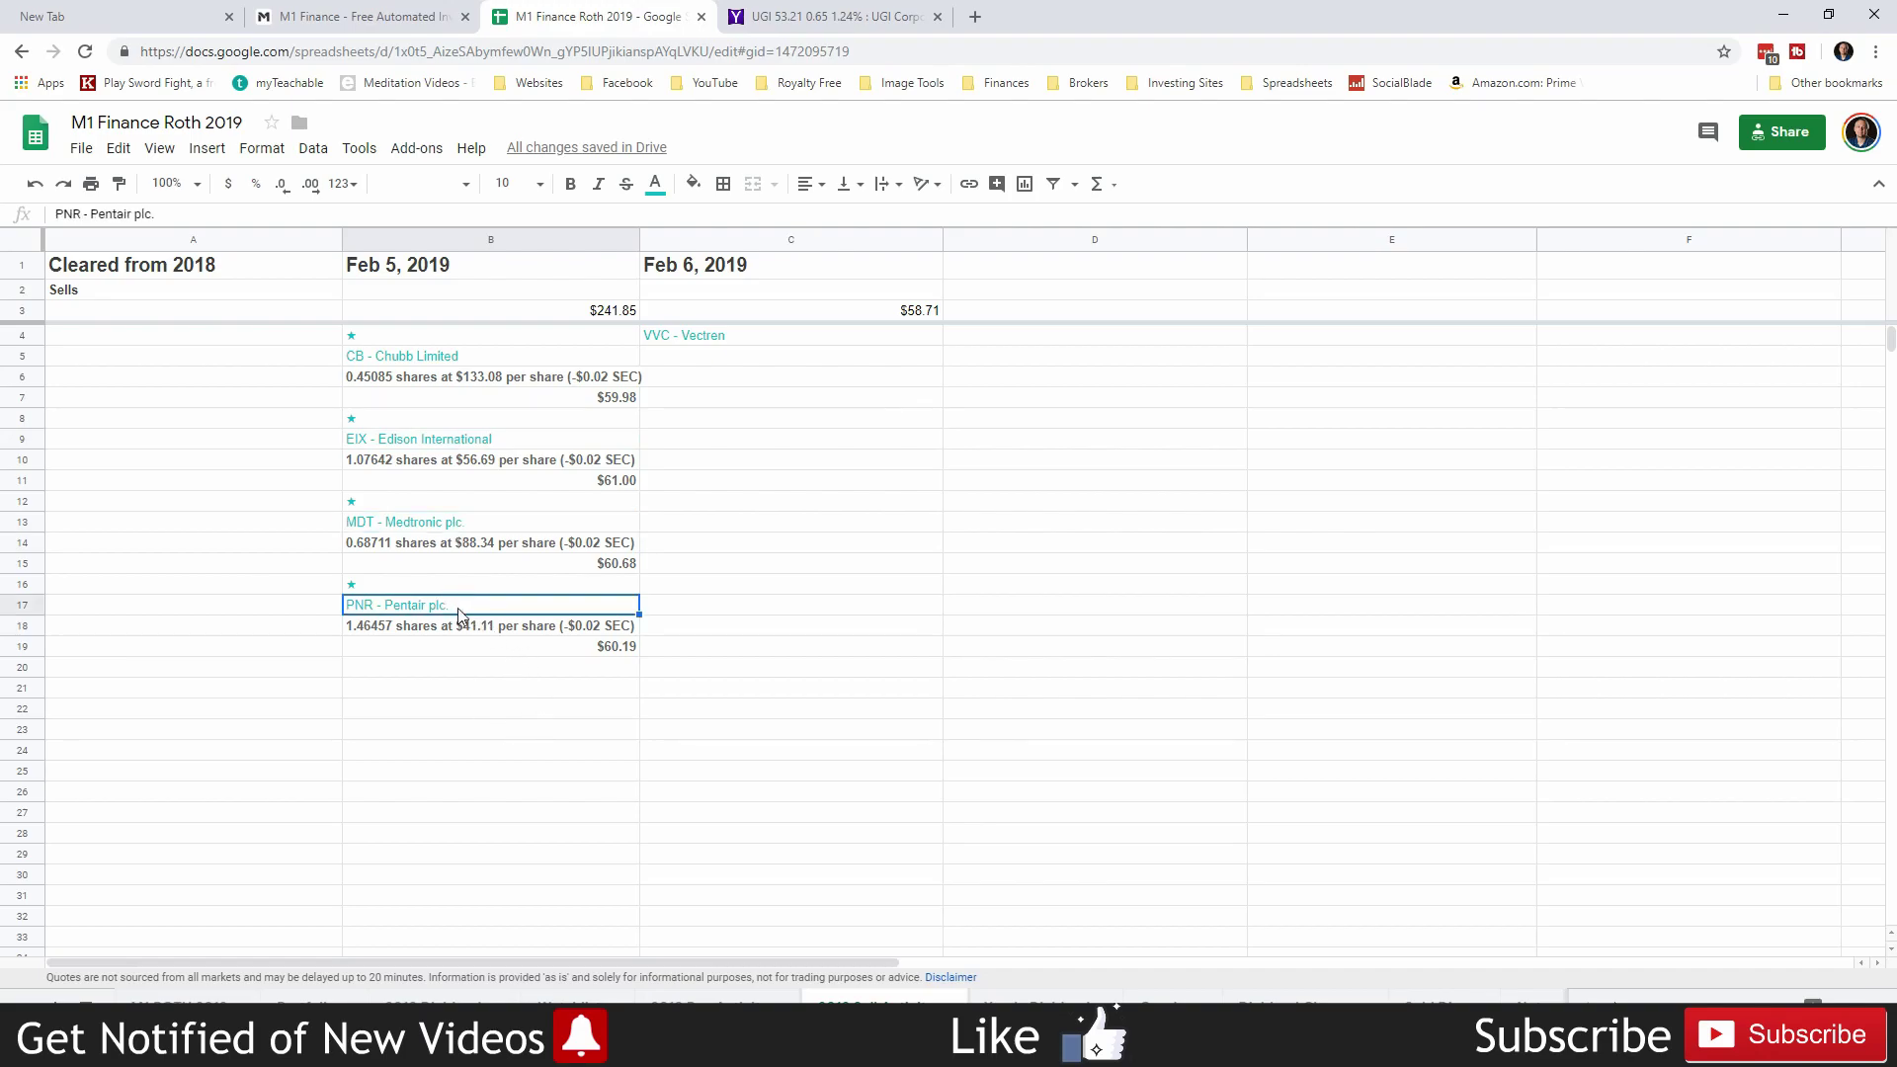
left_click(760, 341)
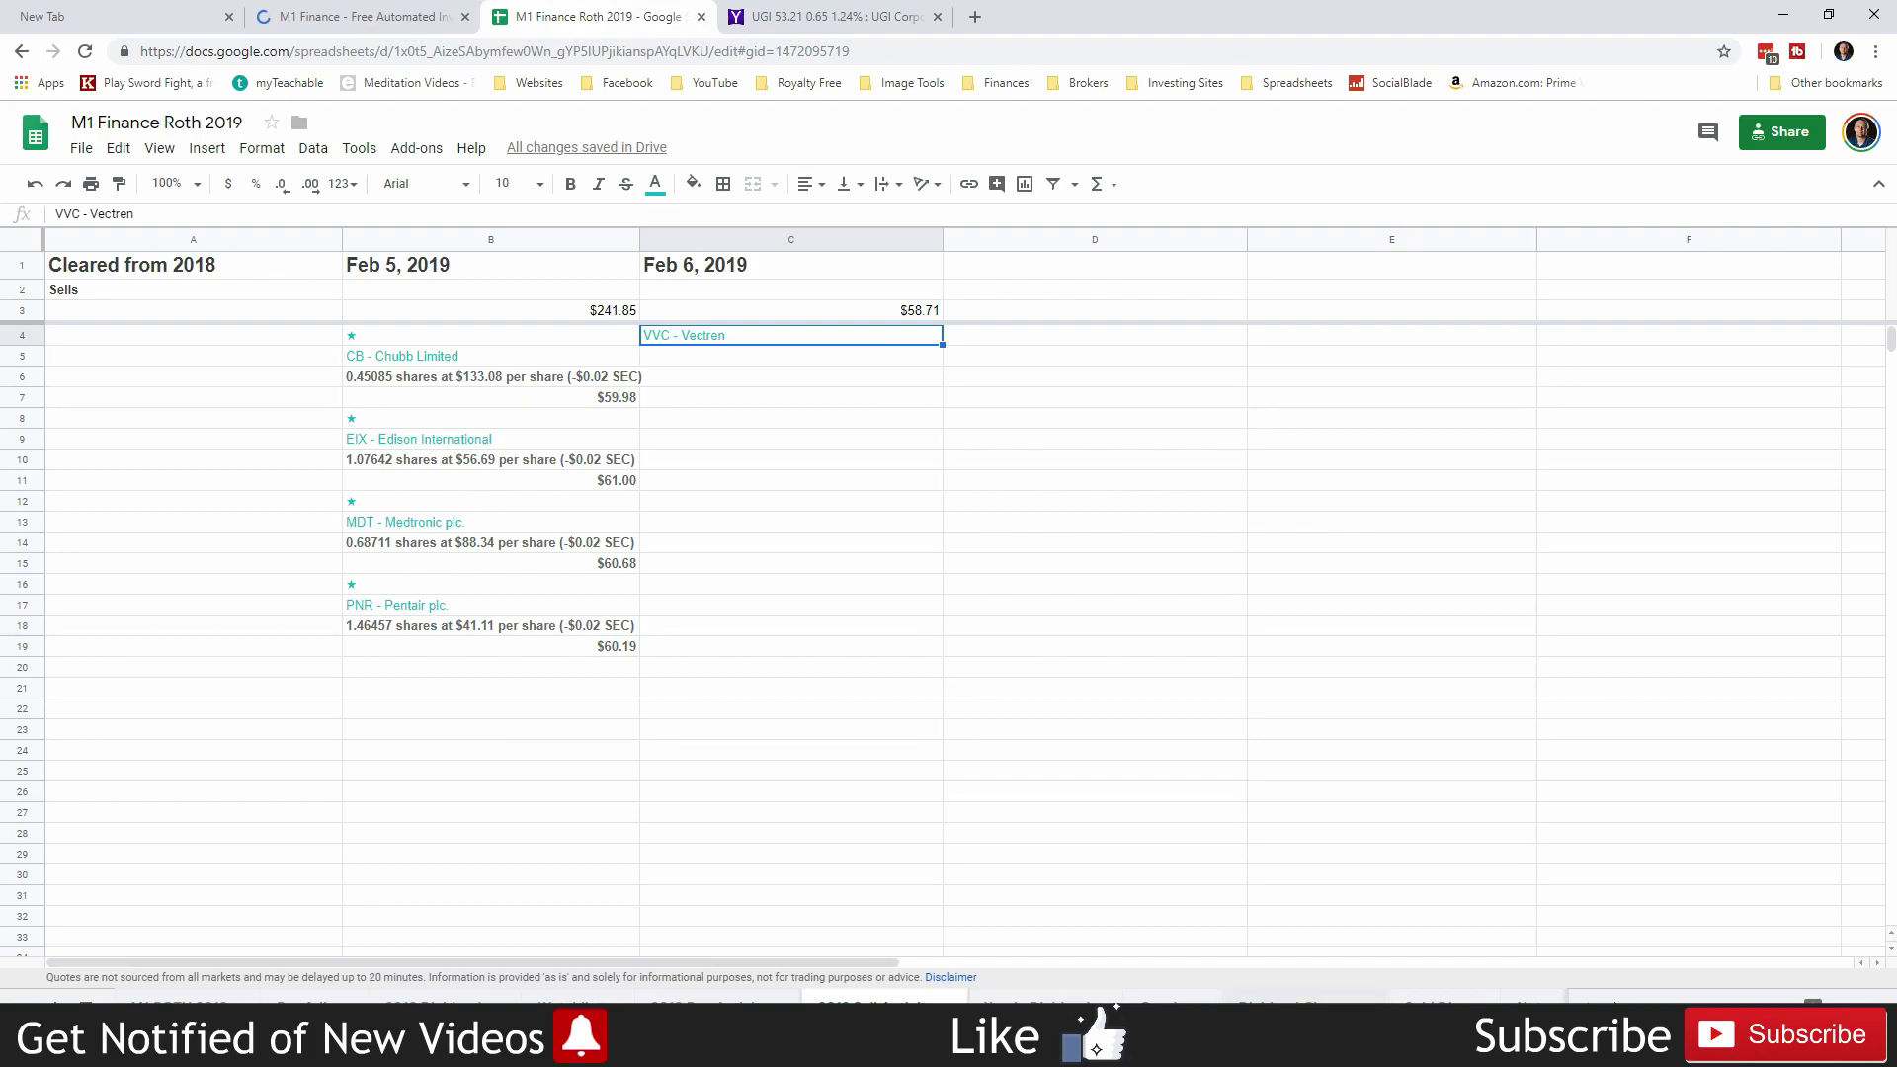
Examine the dividend changes sheet by ticker, covering the marked rows for ADM, AFL, CINF, MAIN and MMM
left_click(1304, 1000)
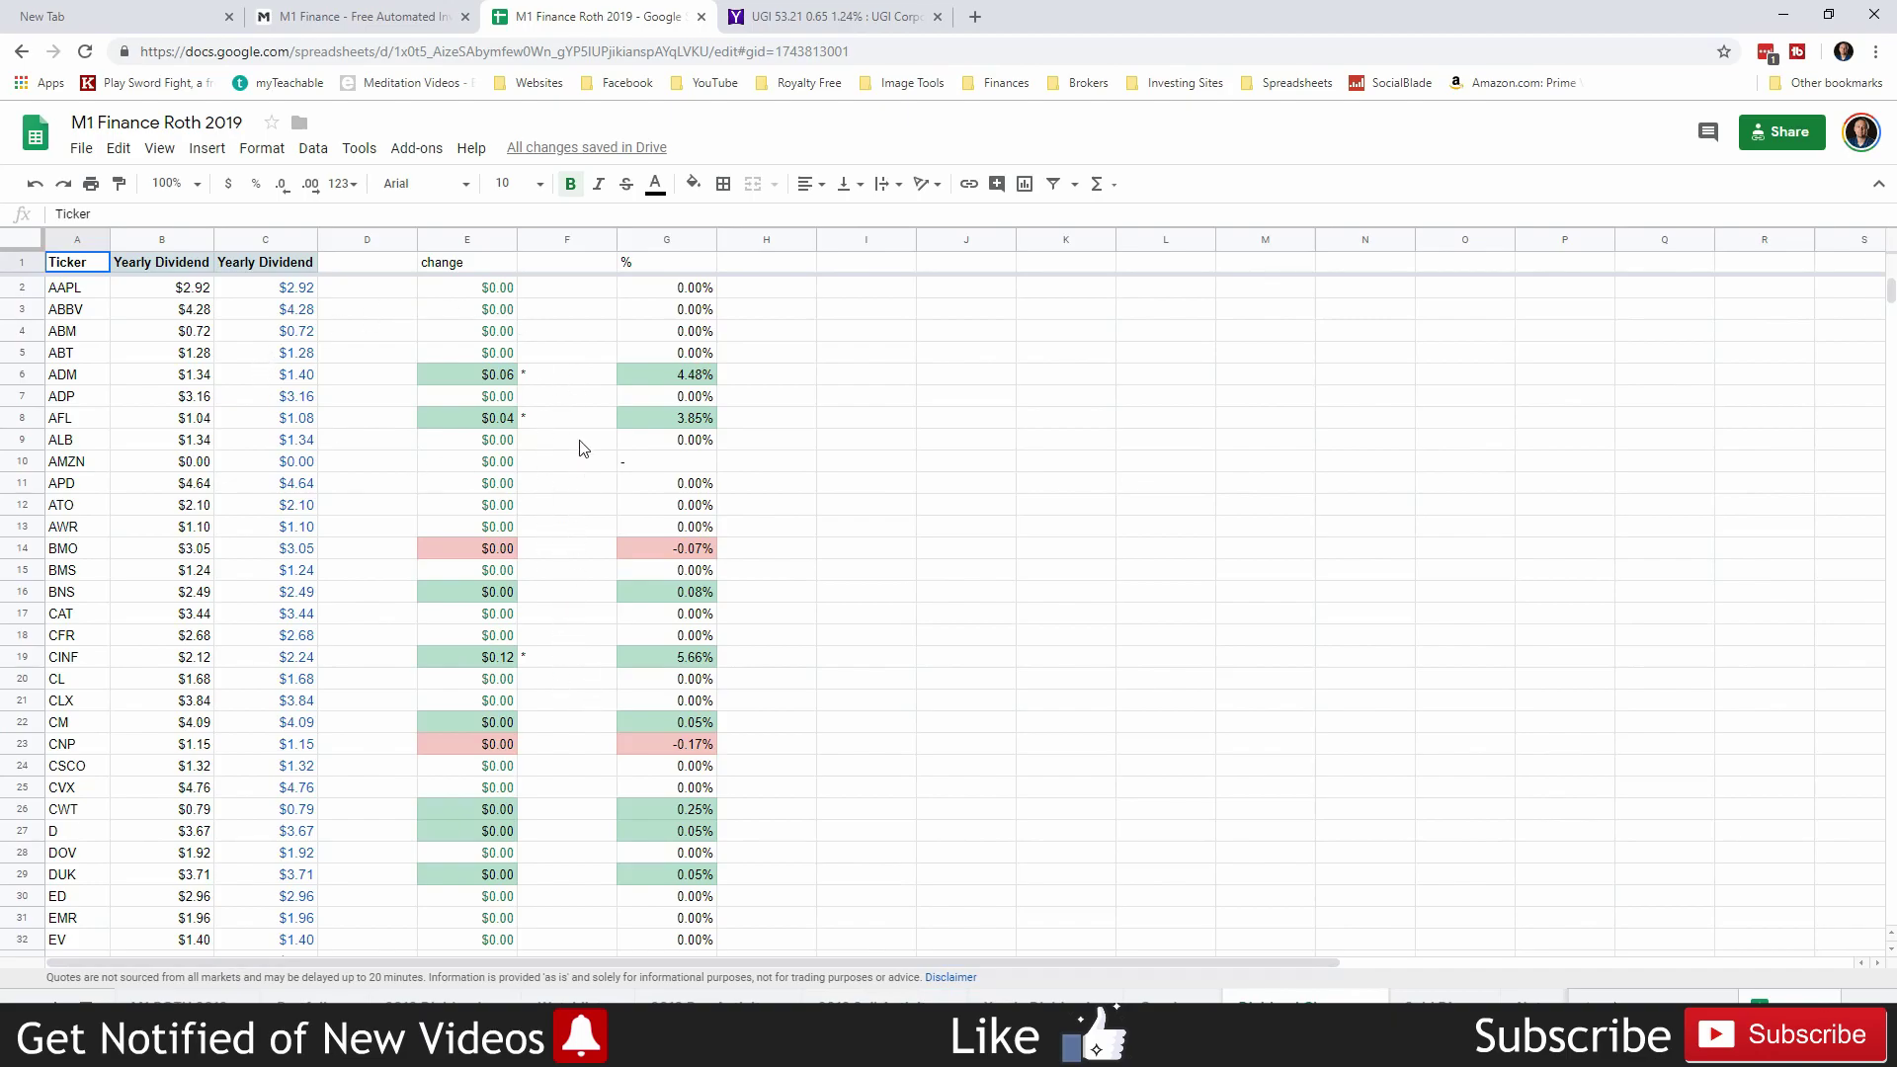
left_click(560, 381)
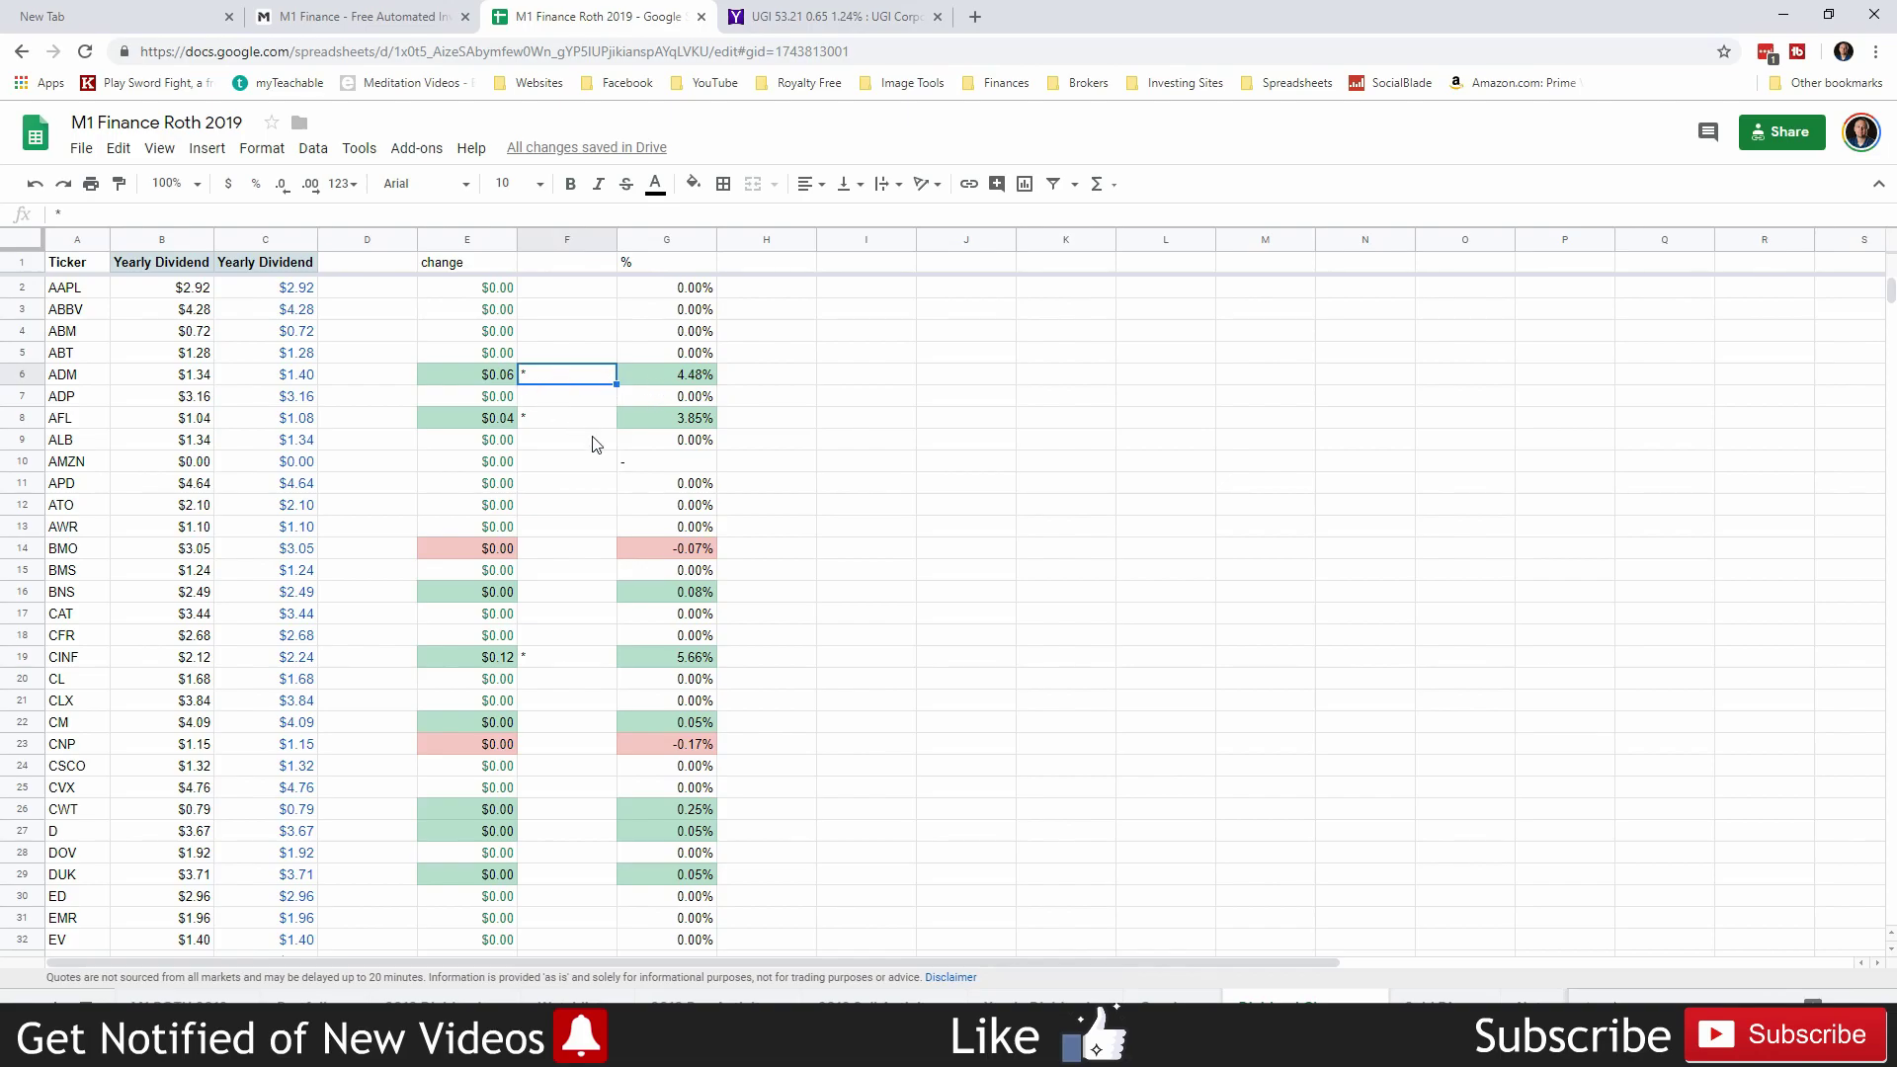
left_click(565, 426)
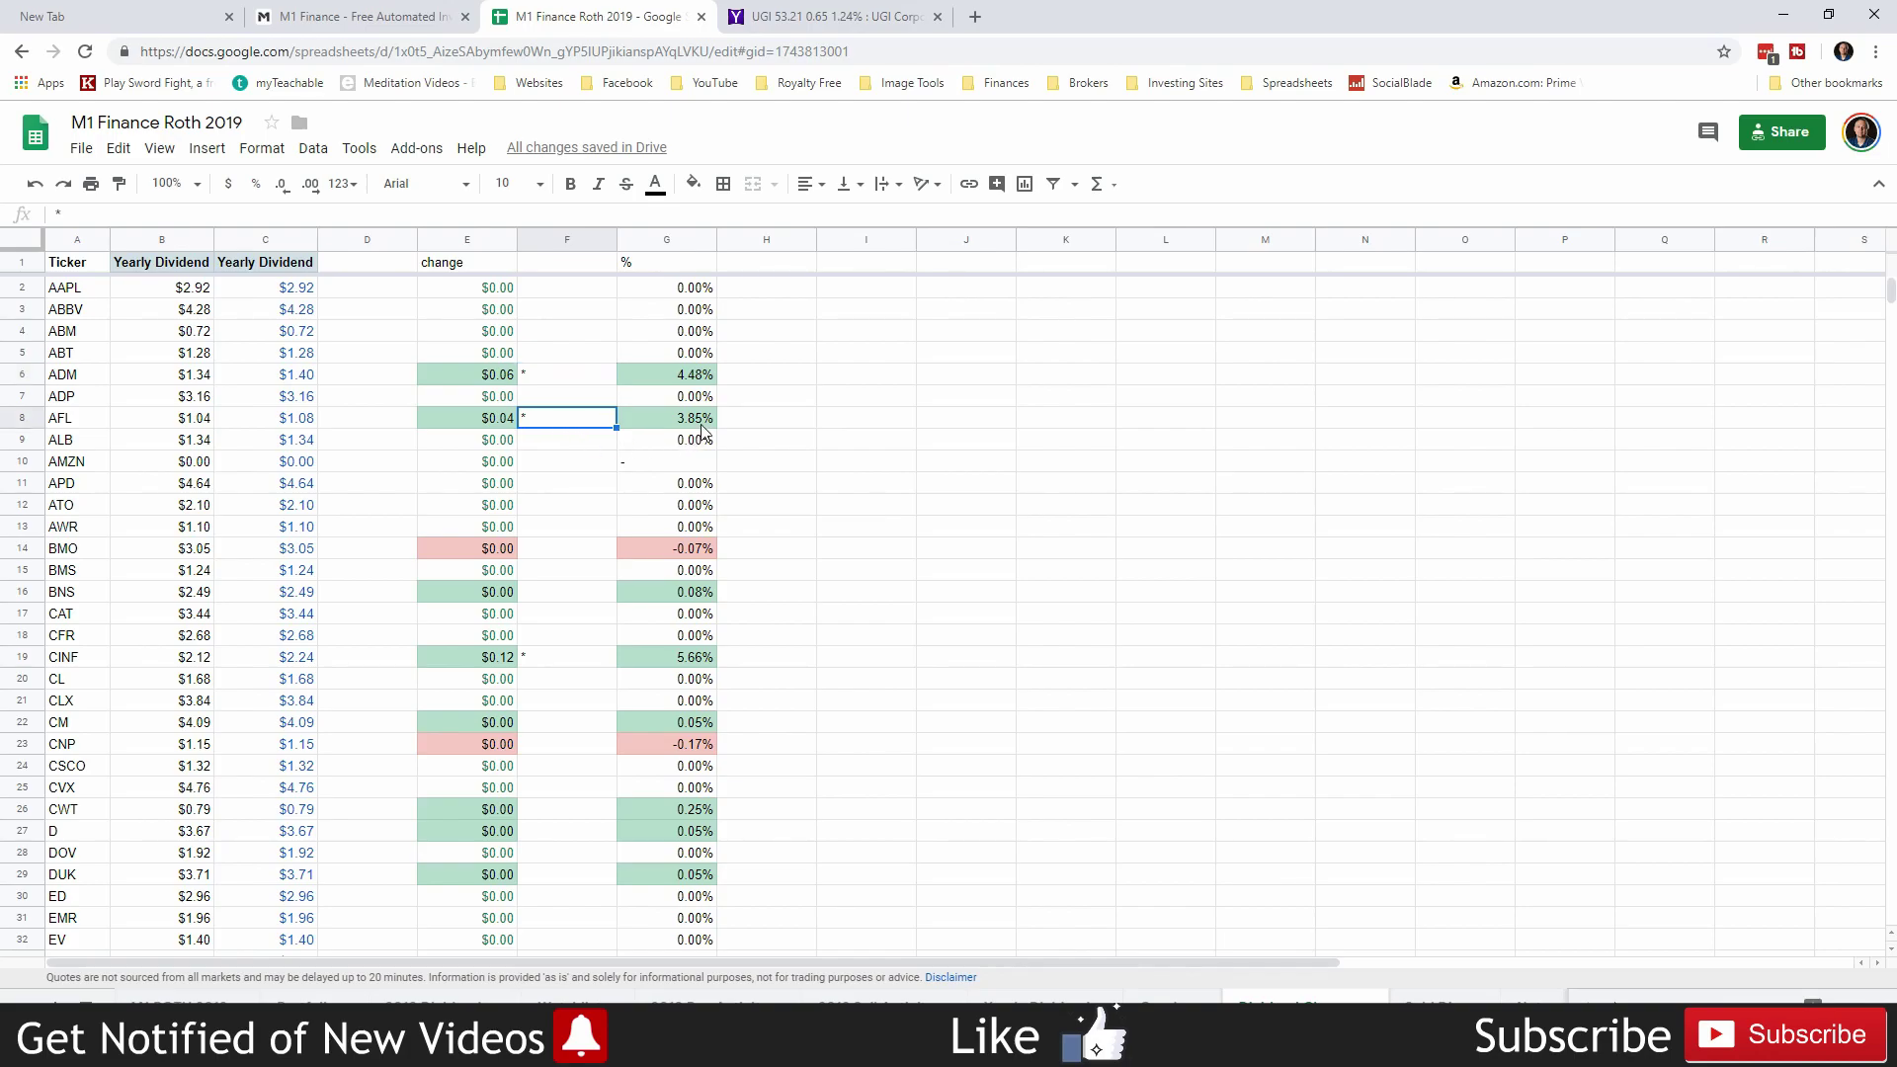
left_click(538, 662)
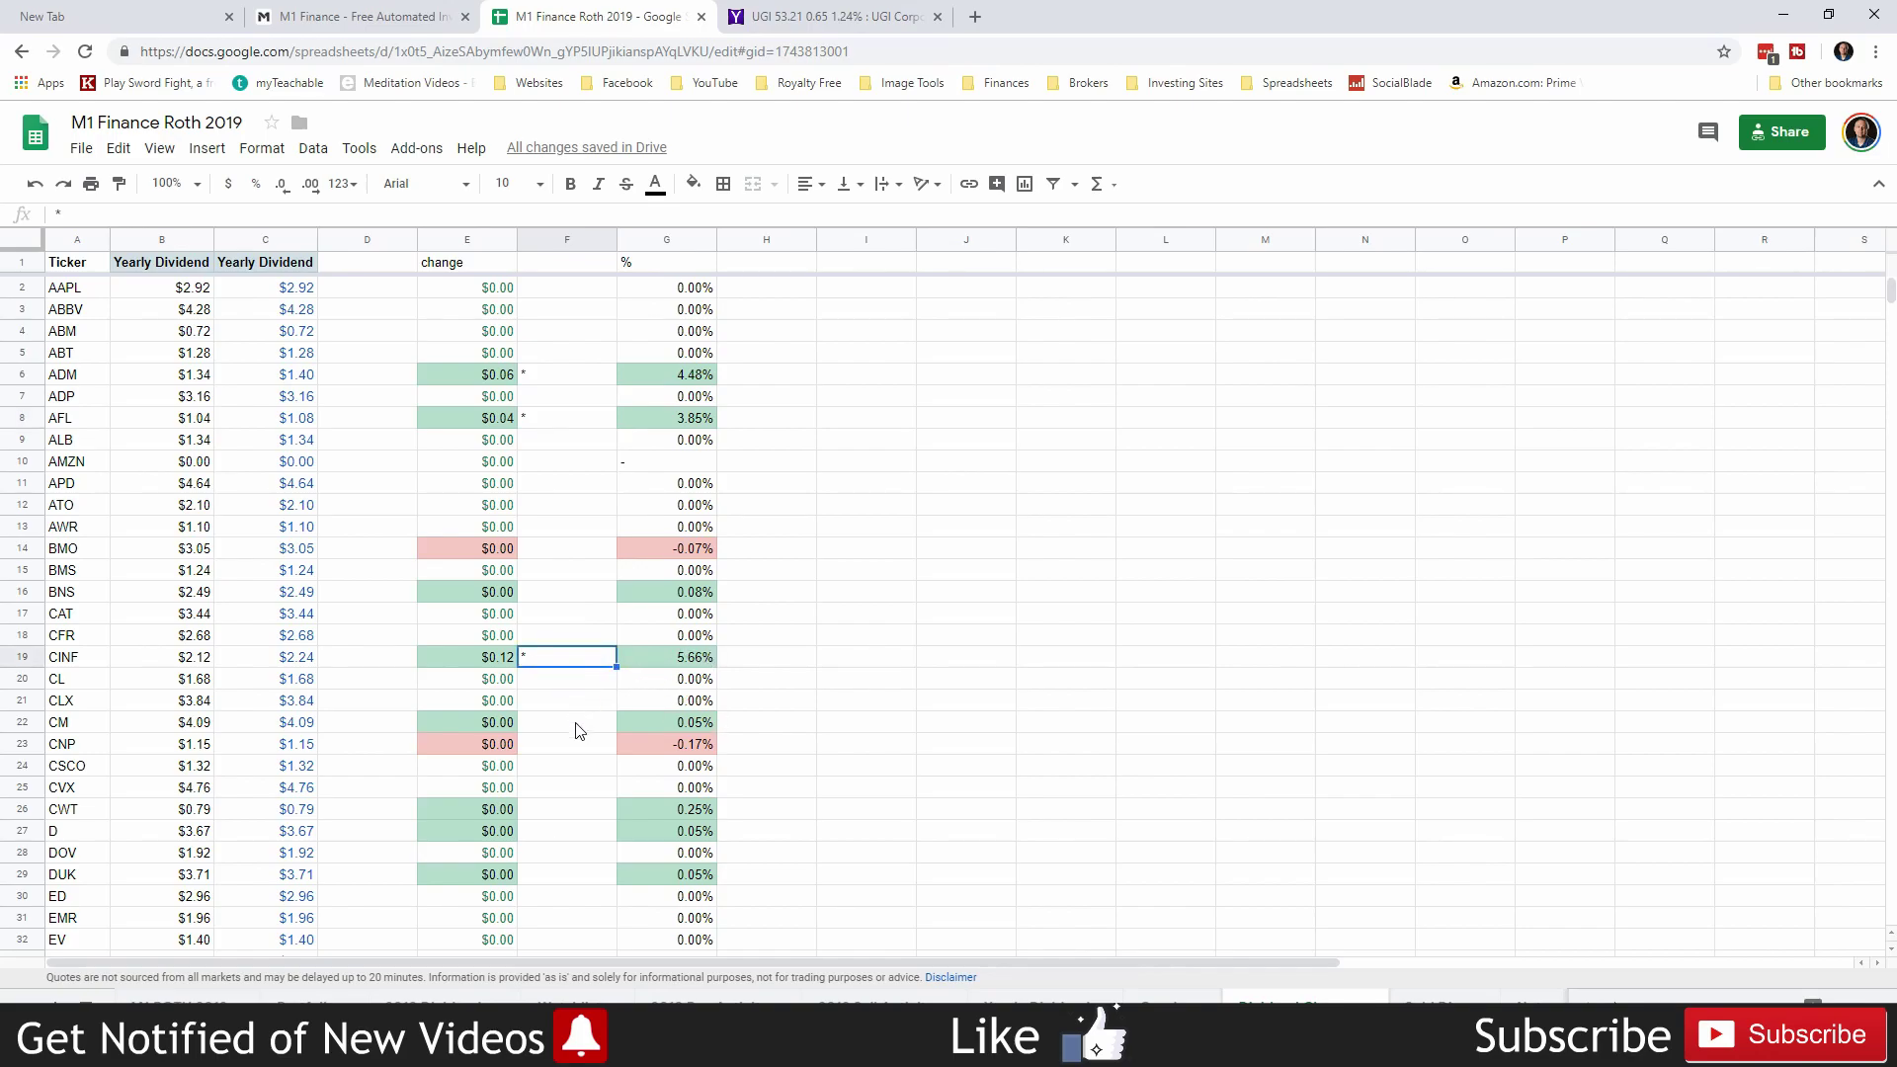
scroll(579, 732, "down", 8)
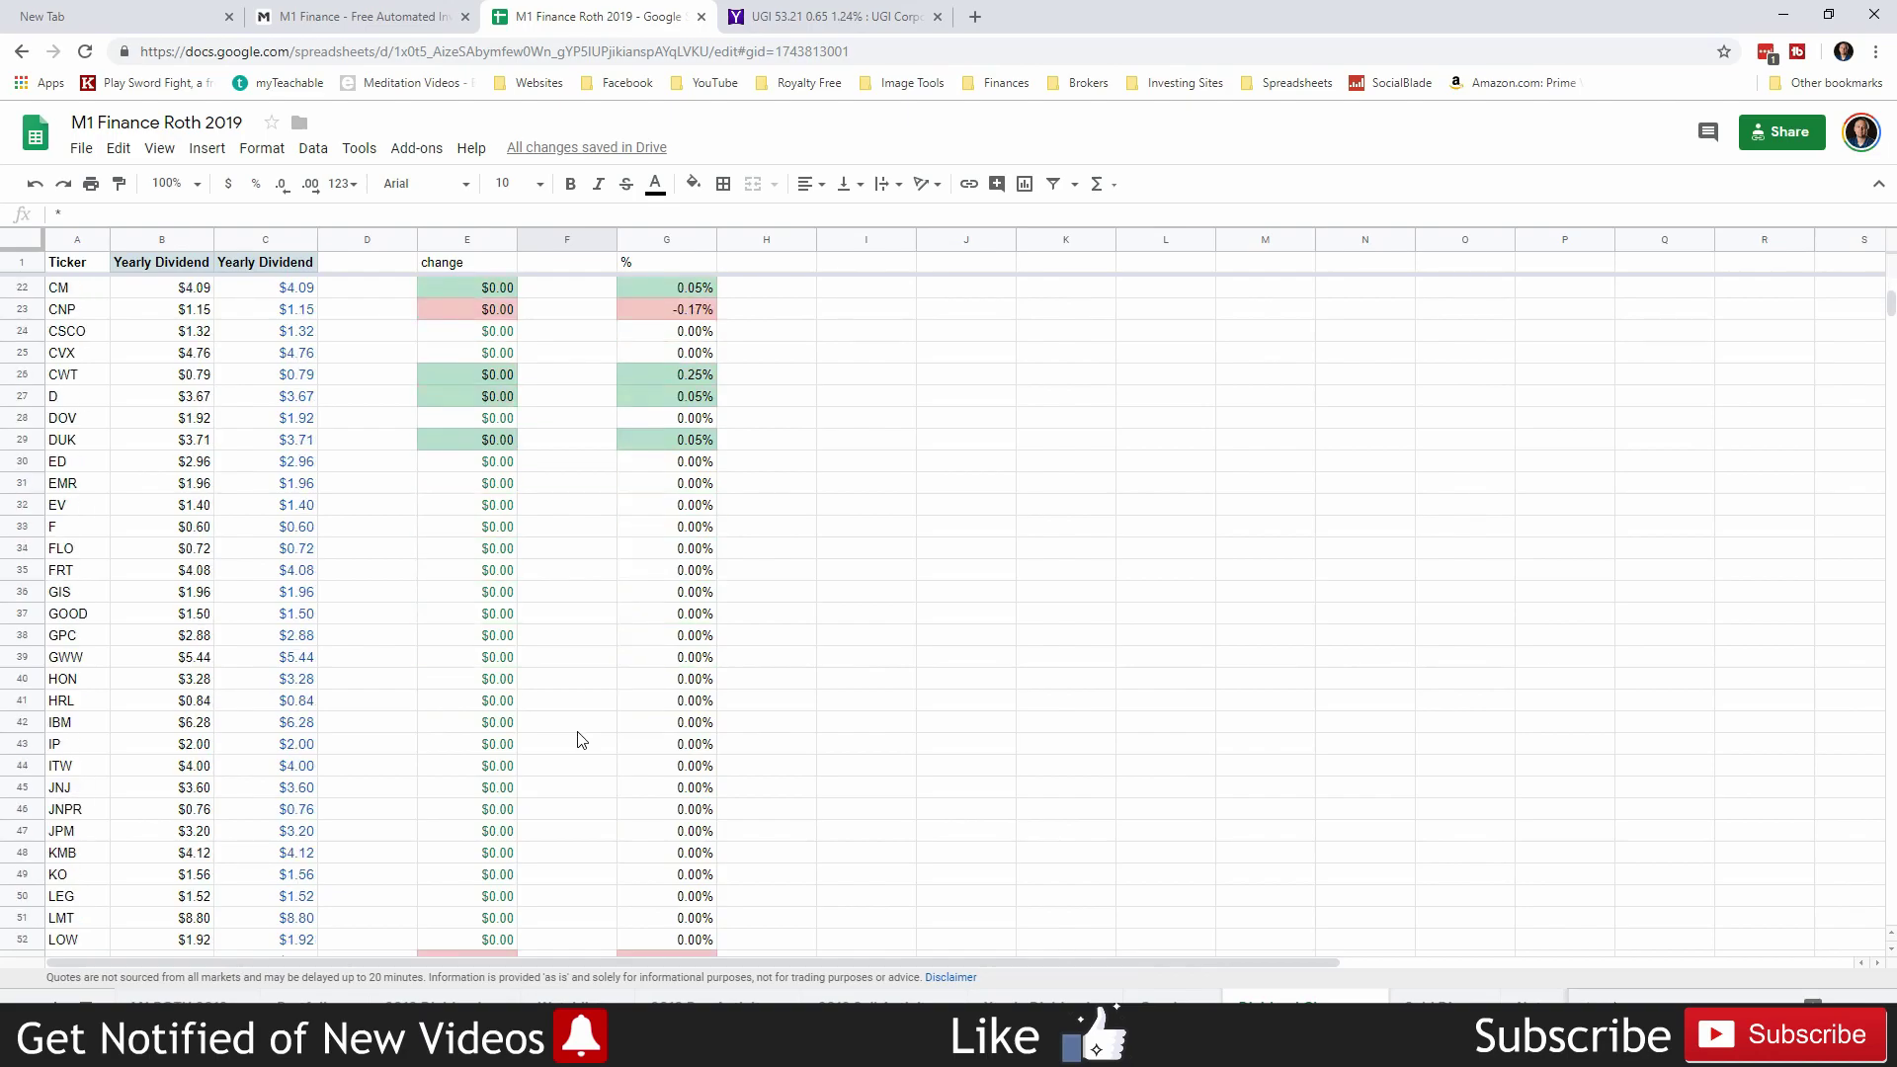
scroll(563, 647, "down", 3)
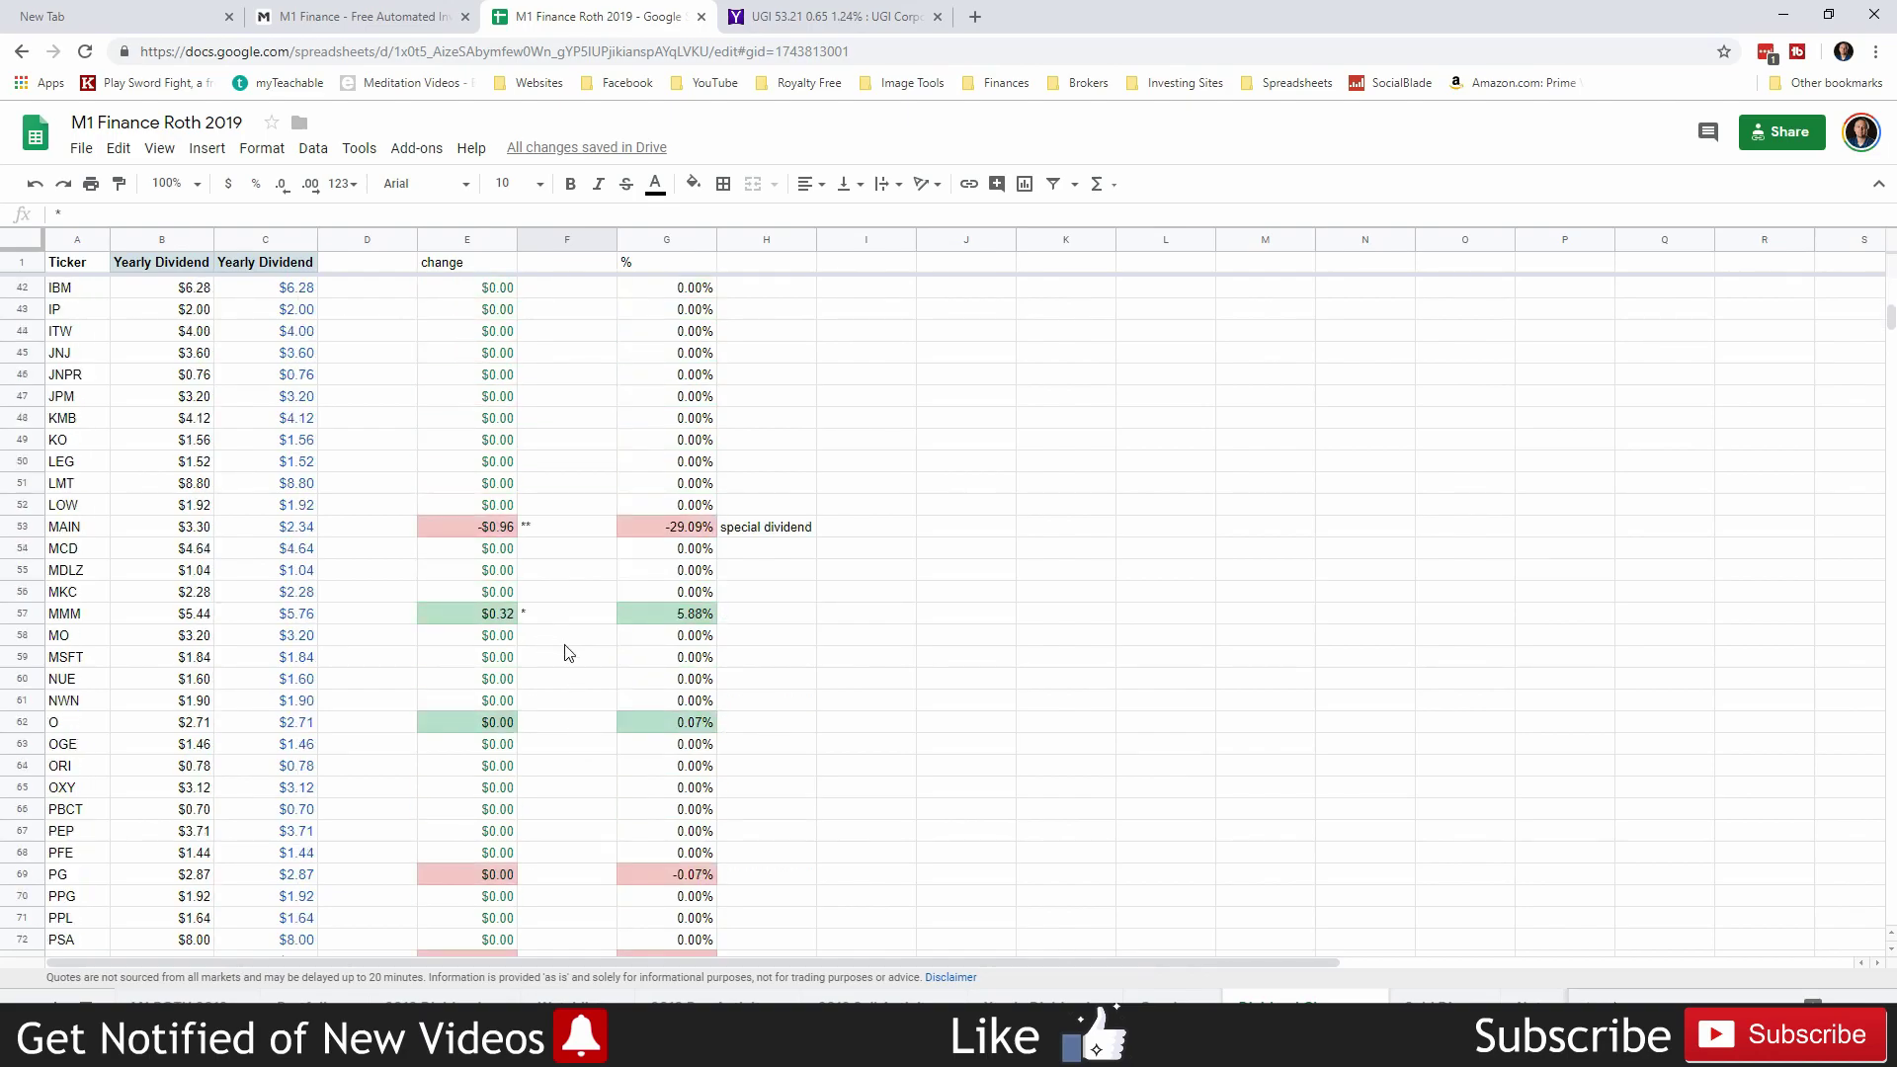
left_click(536, 529)
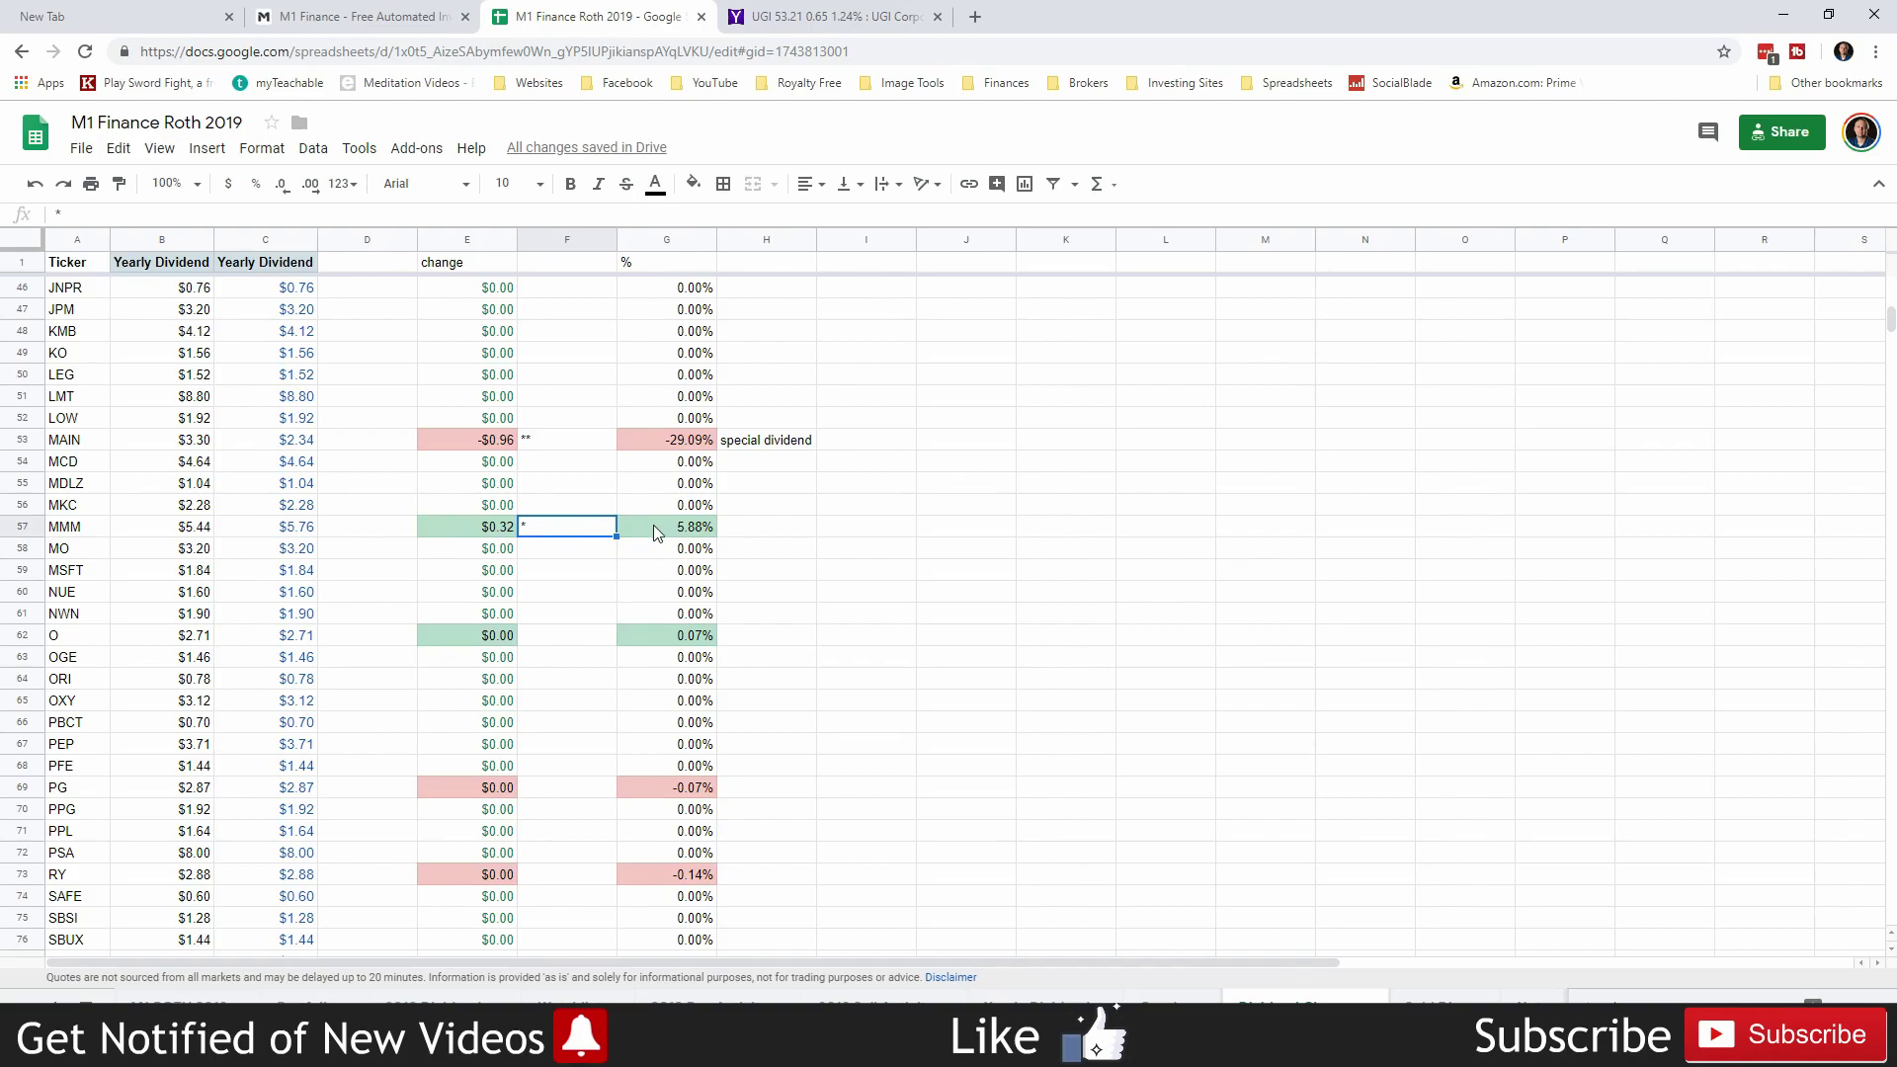
scroll(554, 652, "down", 4)
scroll(562, 677, "down", 7)
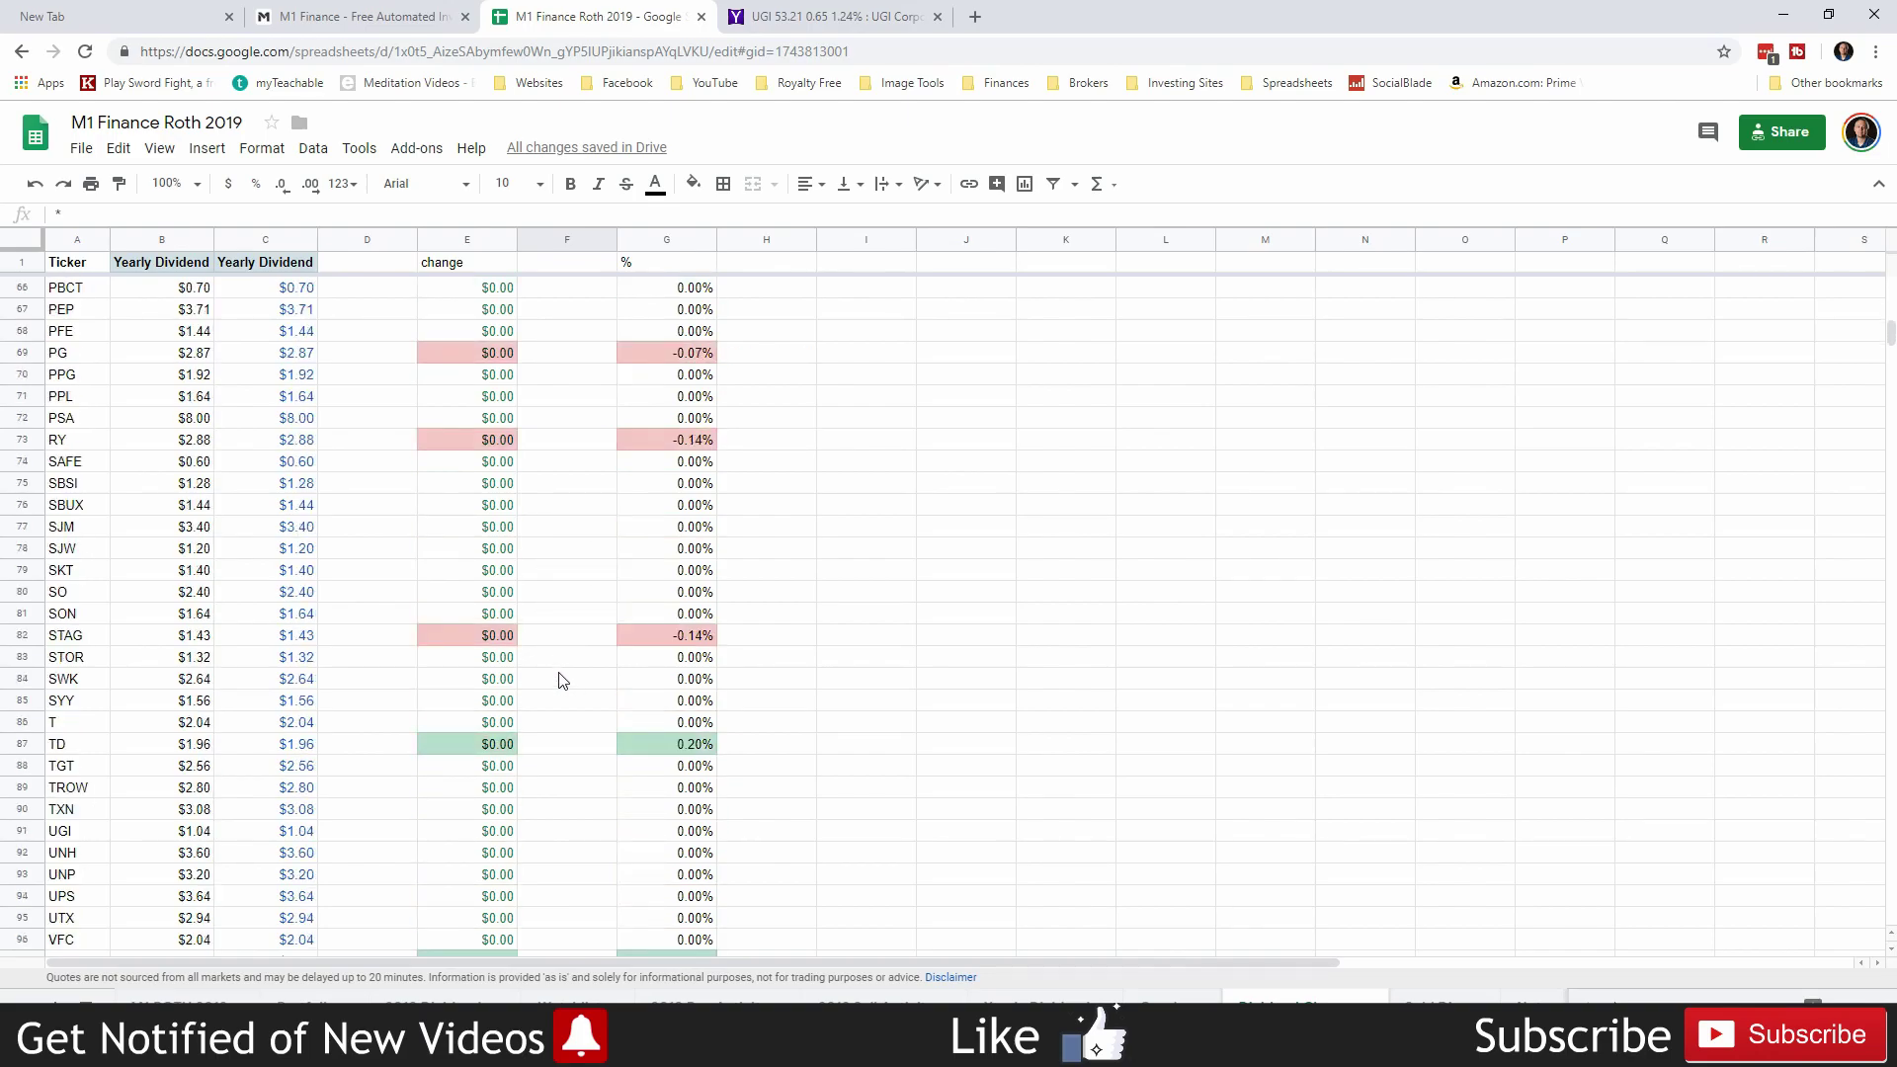
scroll(560, 678, "up", 20)
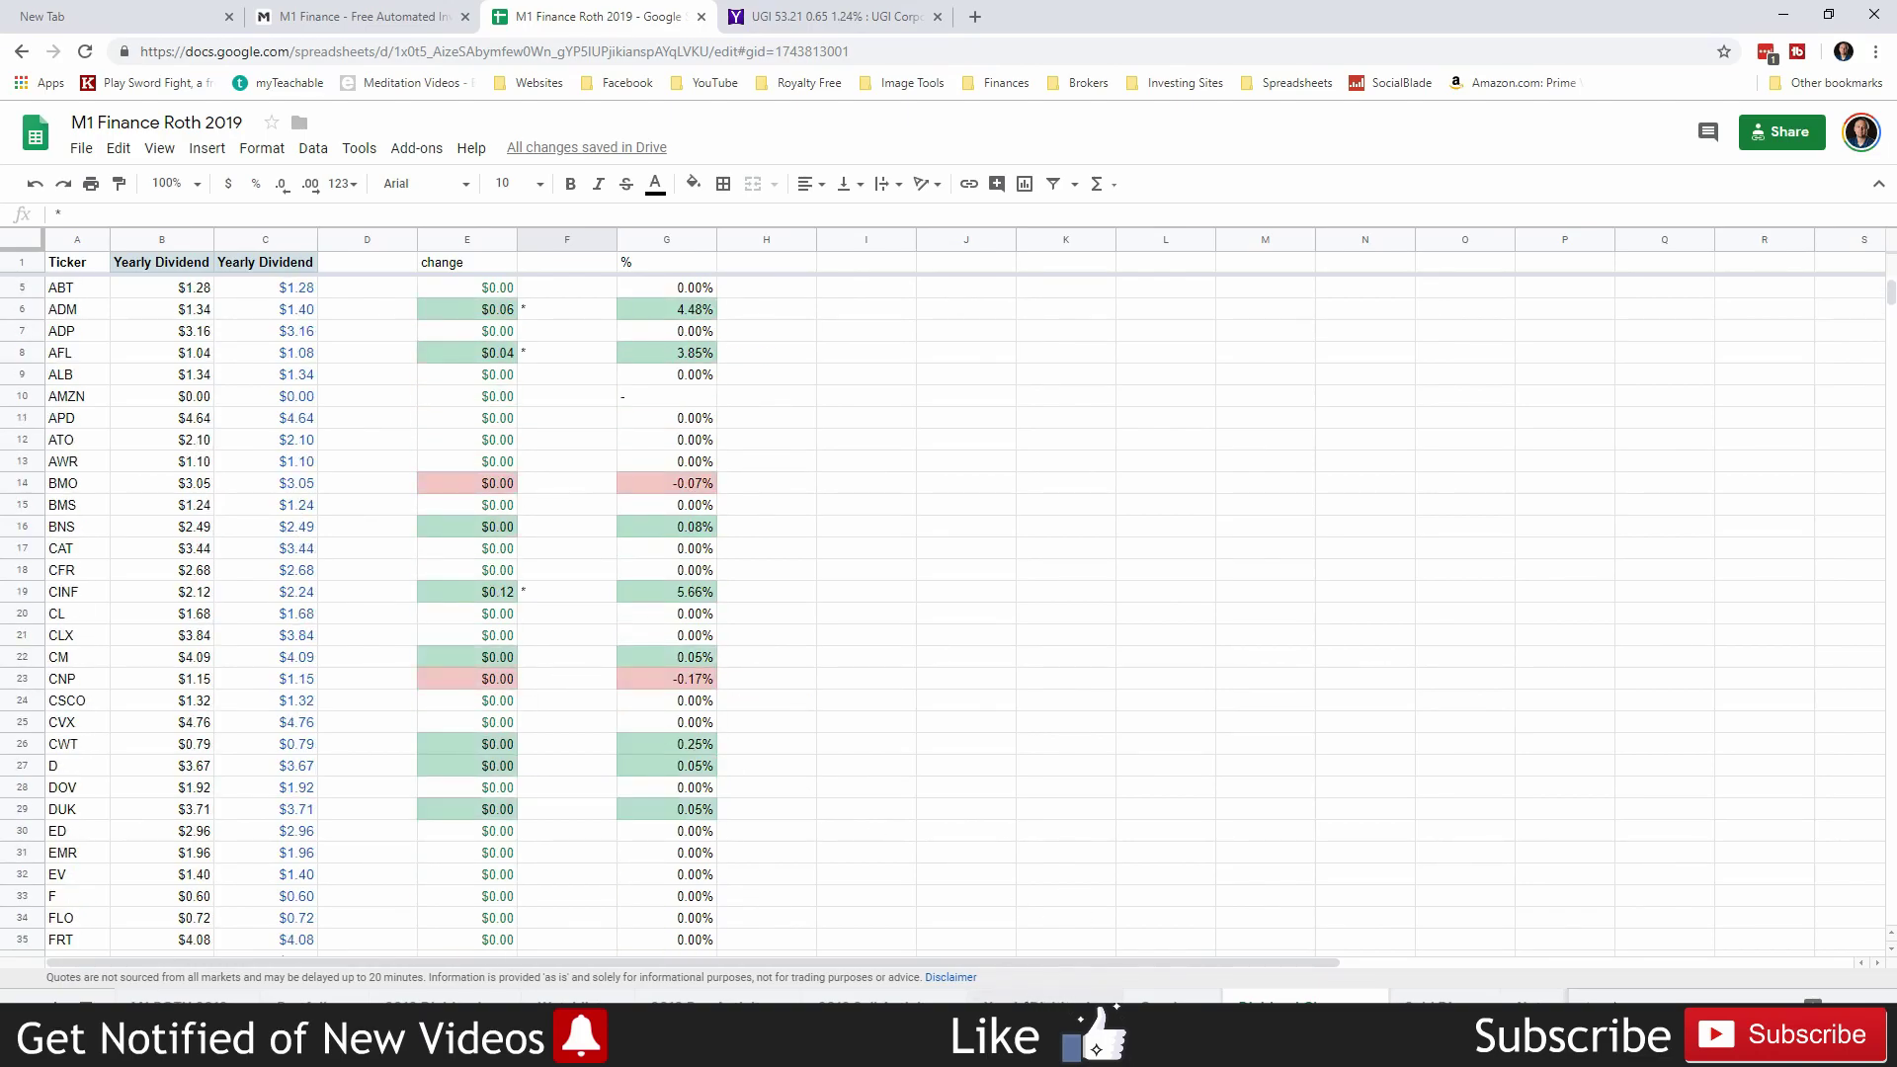
Review the full holdings list with gains, yields and yearly dividends, including the green-highlighted tickers from BMO to UGI
left_click(1047, 1006)
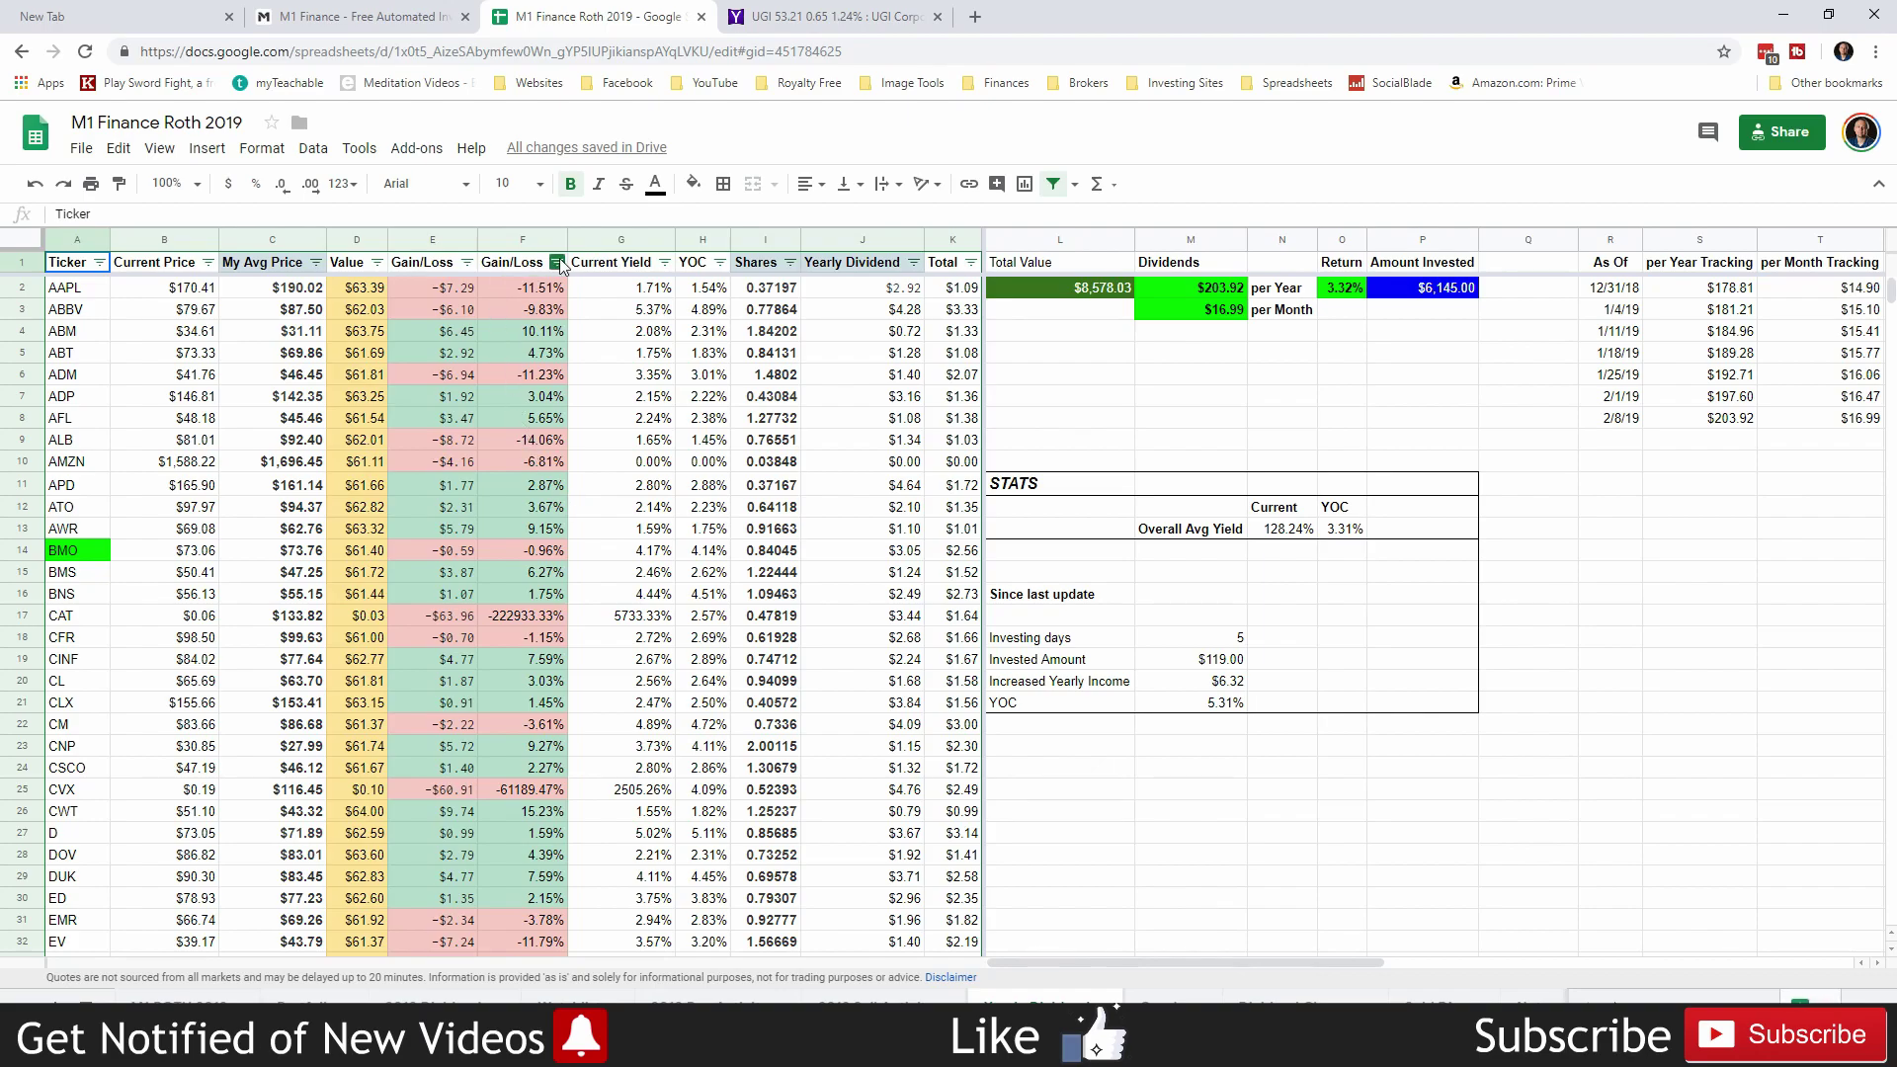
scroll(99, 573, "down", 15)
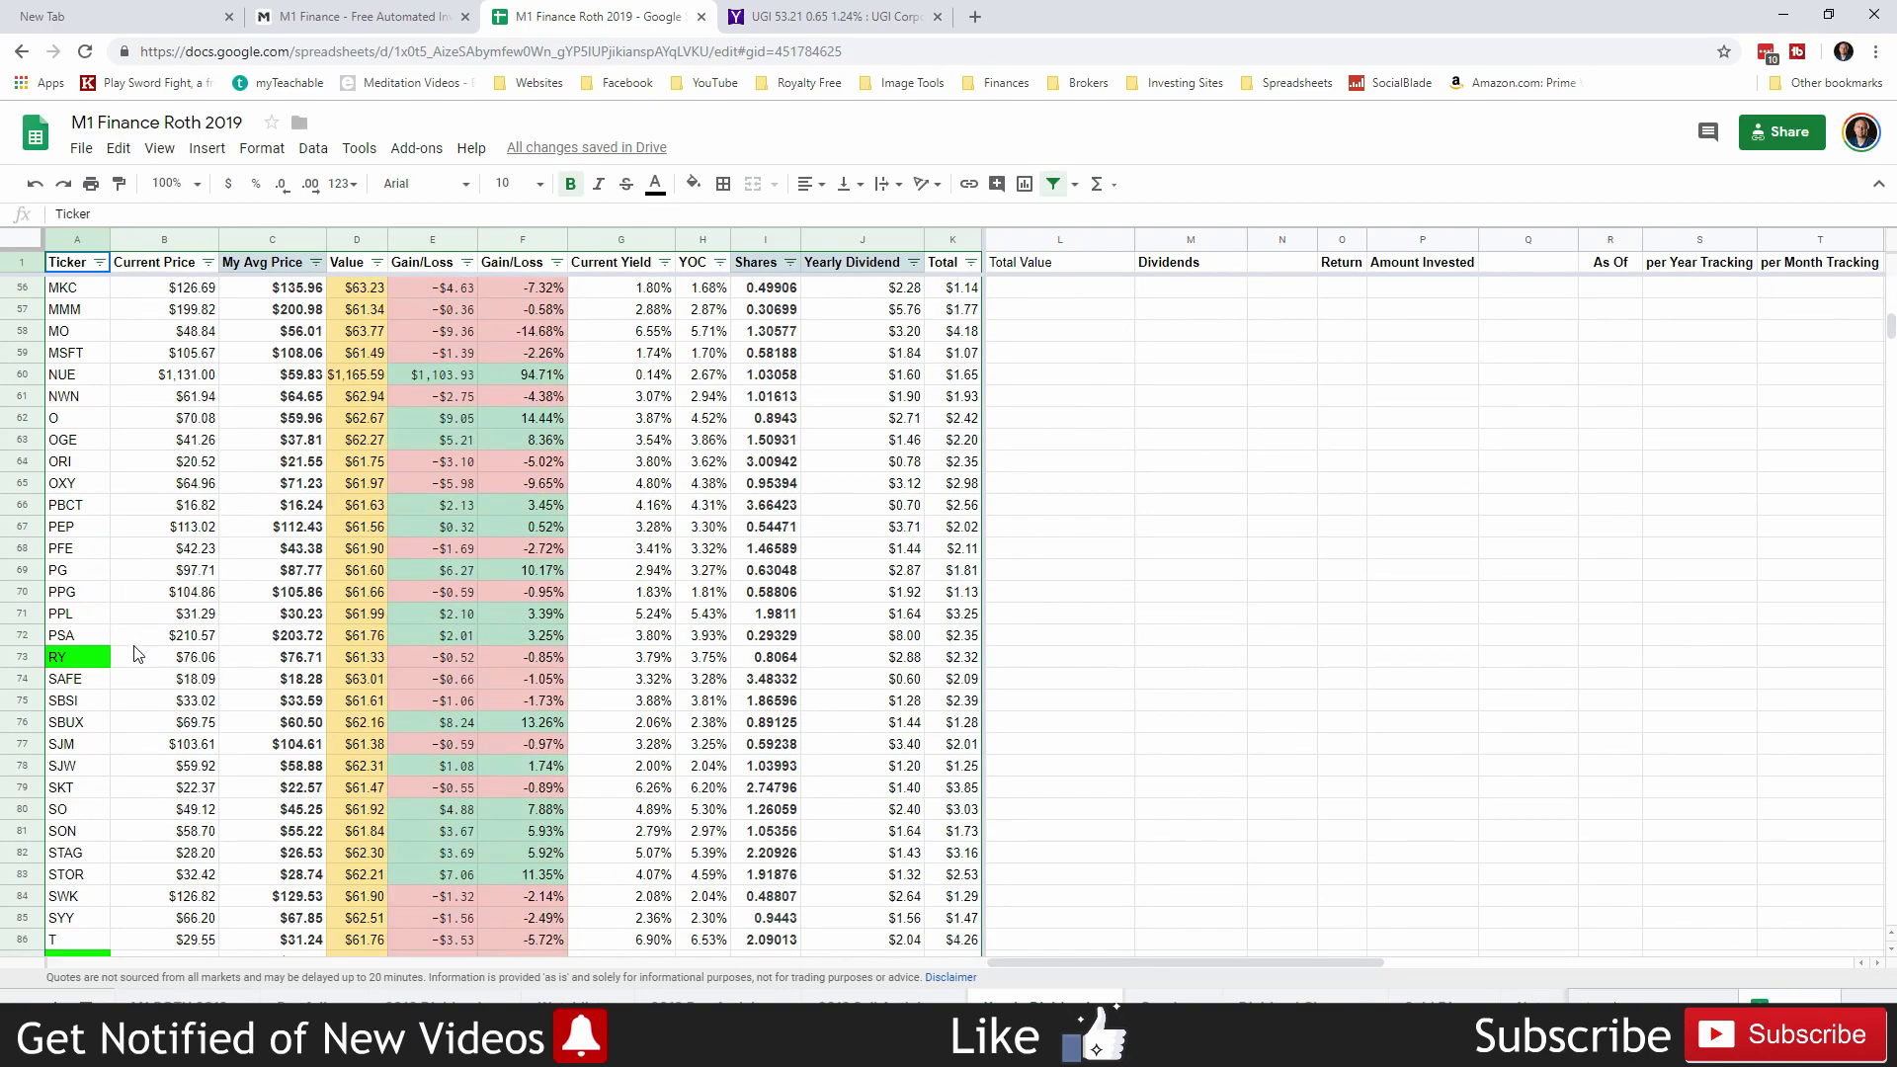
scroll(148, 662, "up", 15)
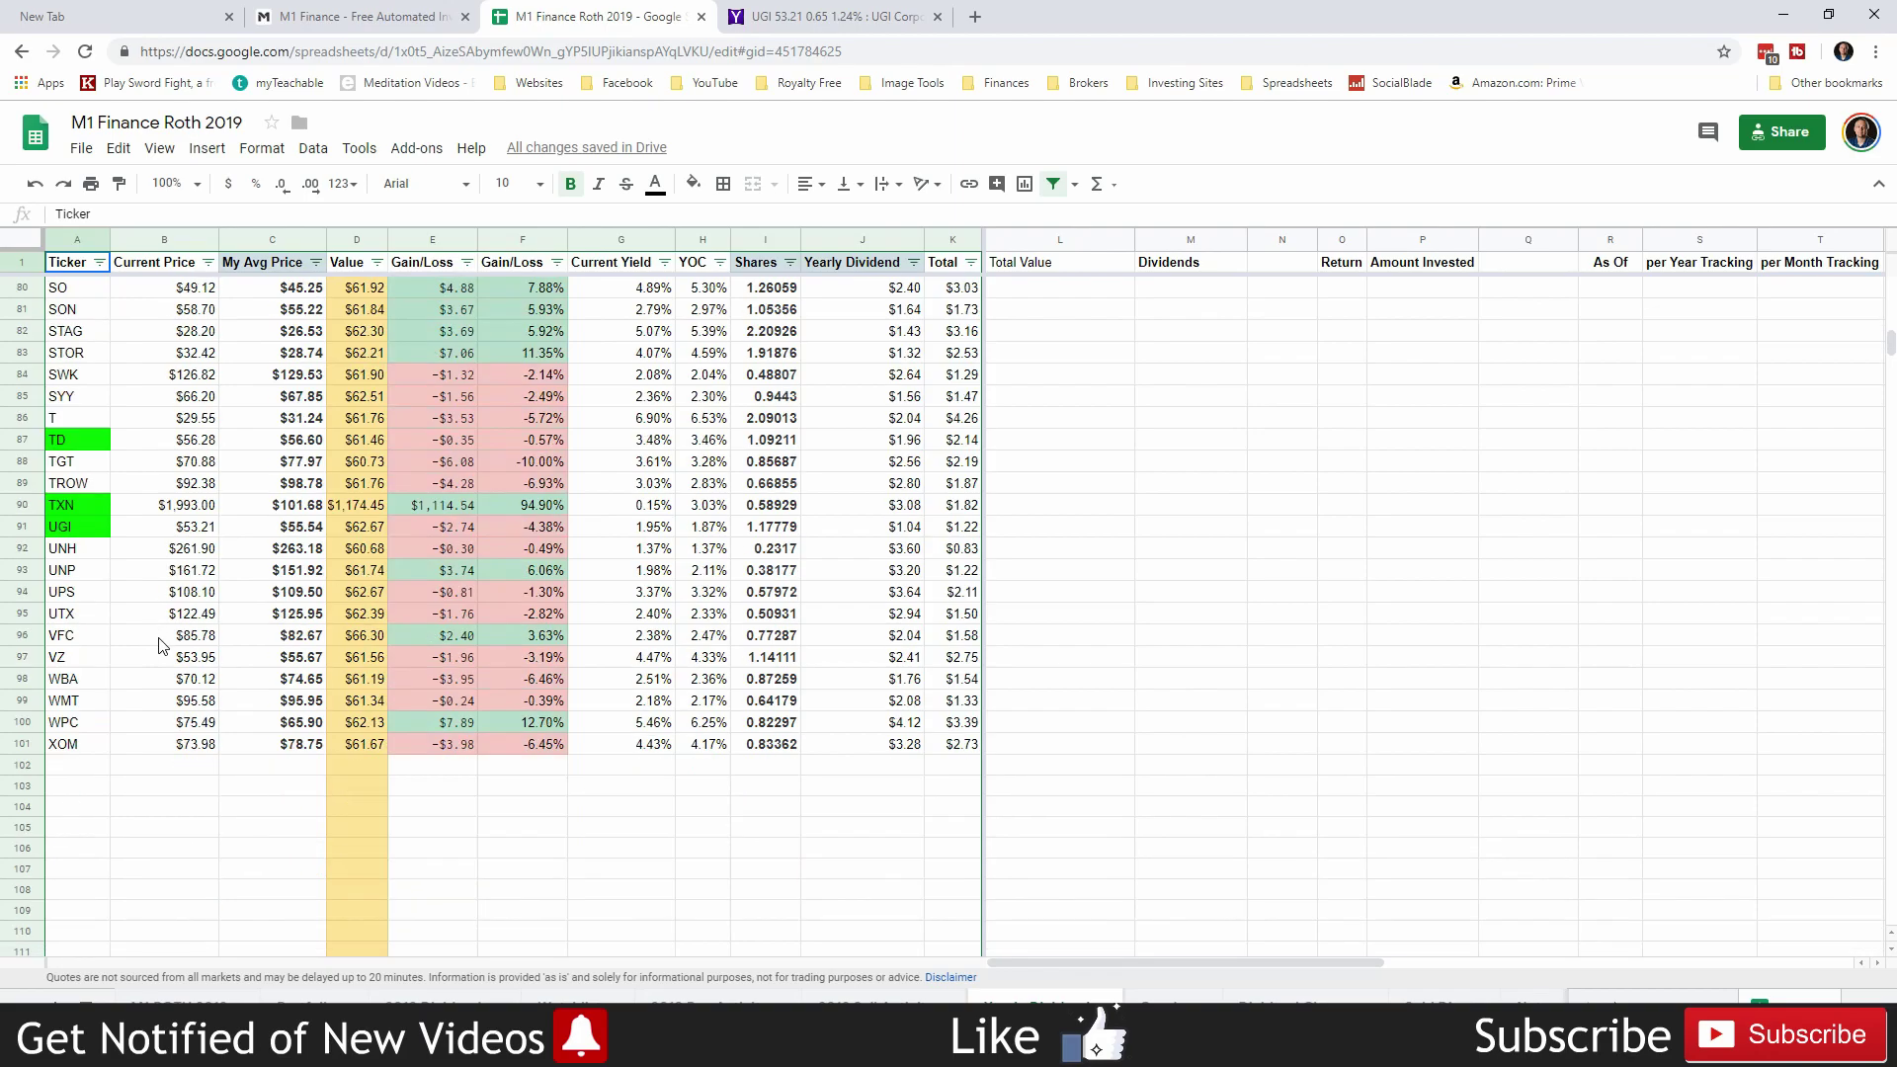
scroll(163, 640, "up", 8)
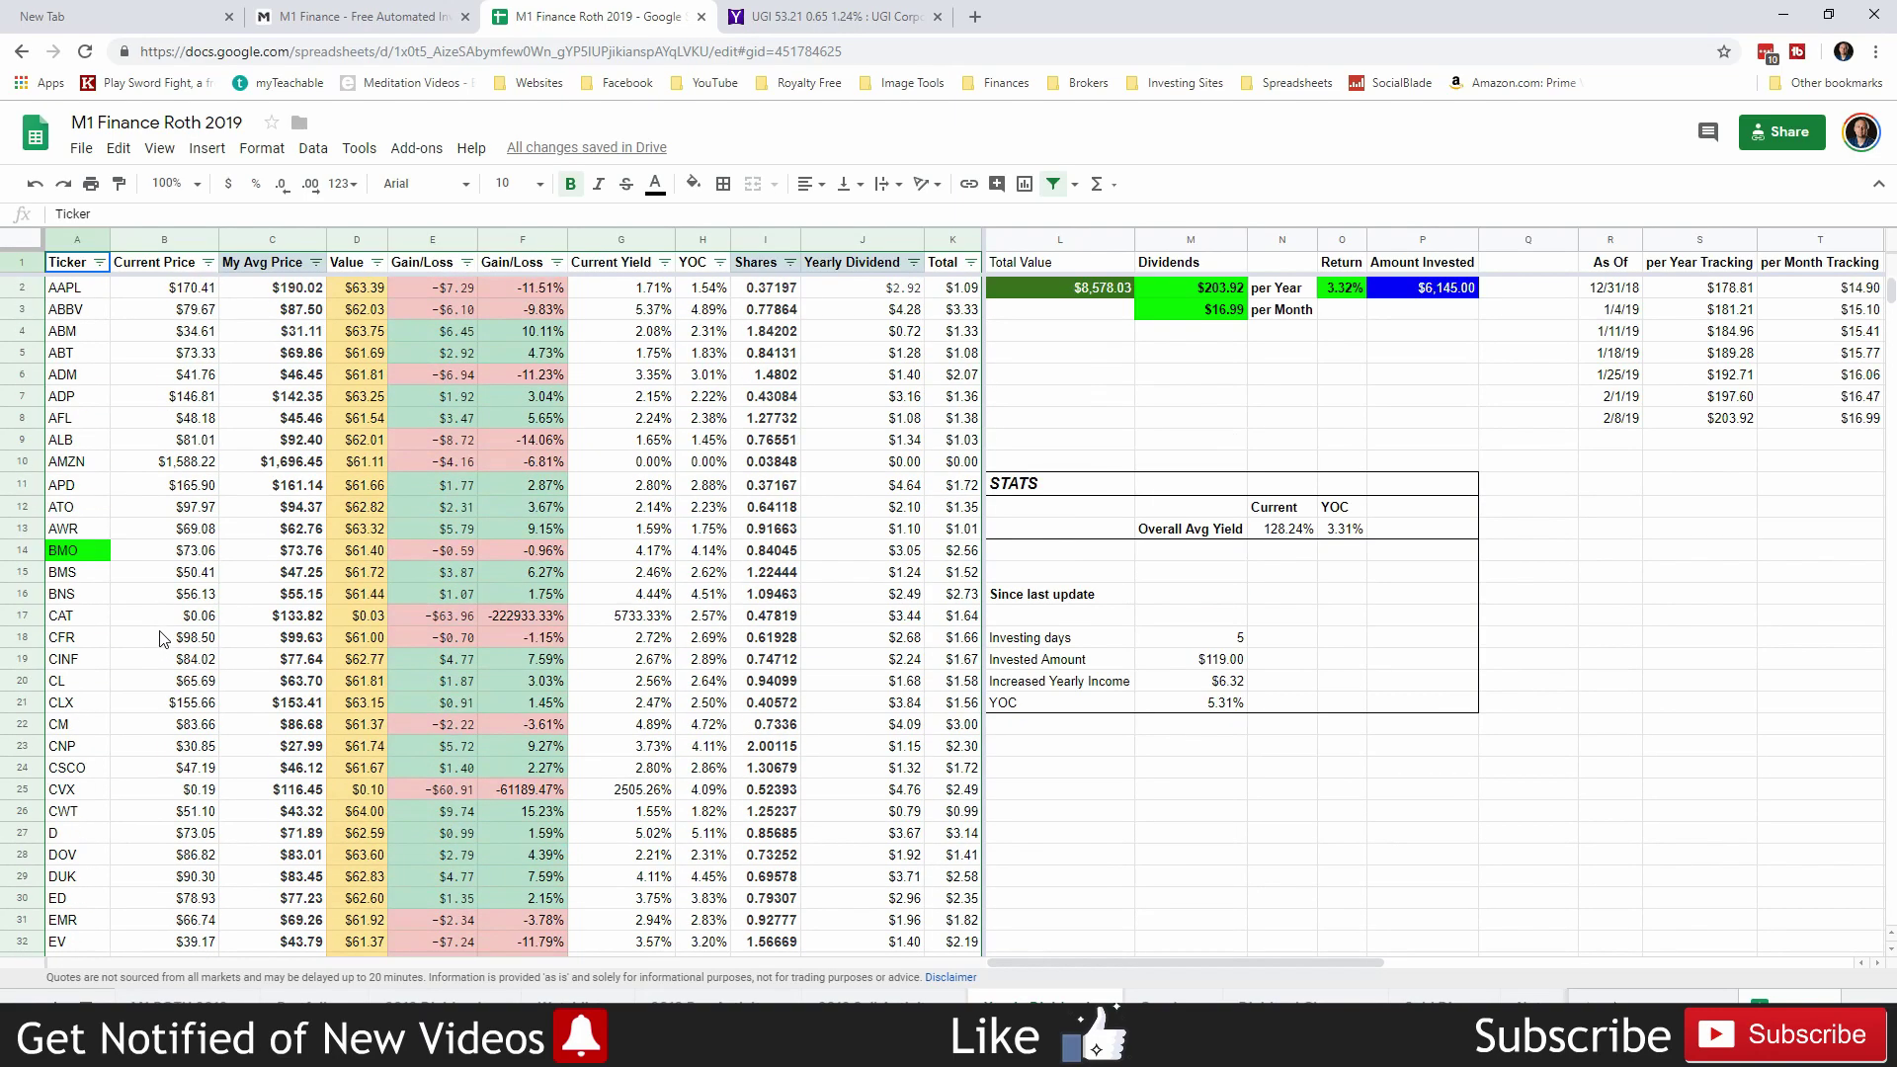
scroll(461, 632, "down", 15)
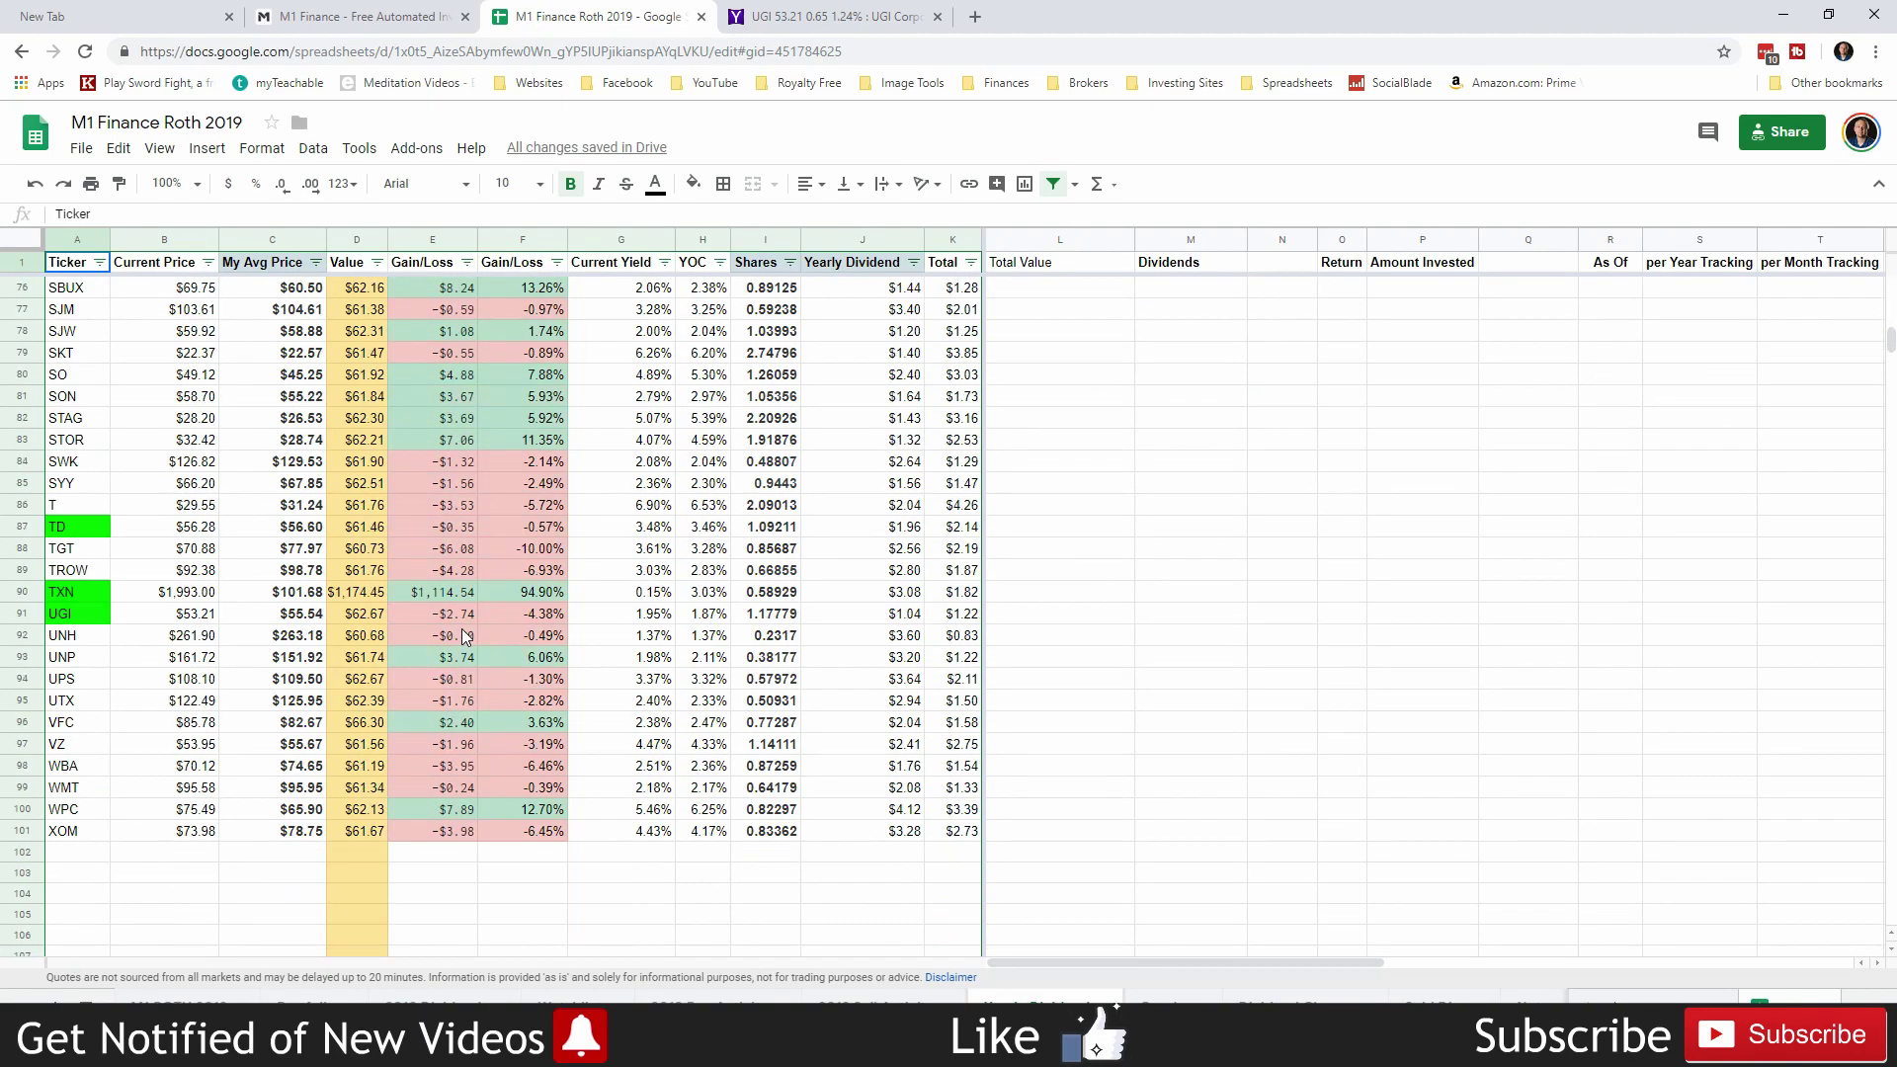
scroll(464, 632, "up", 15)
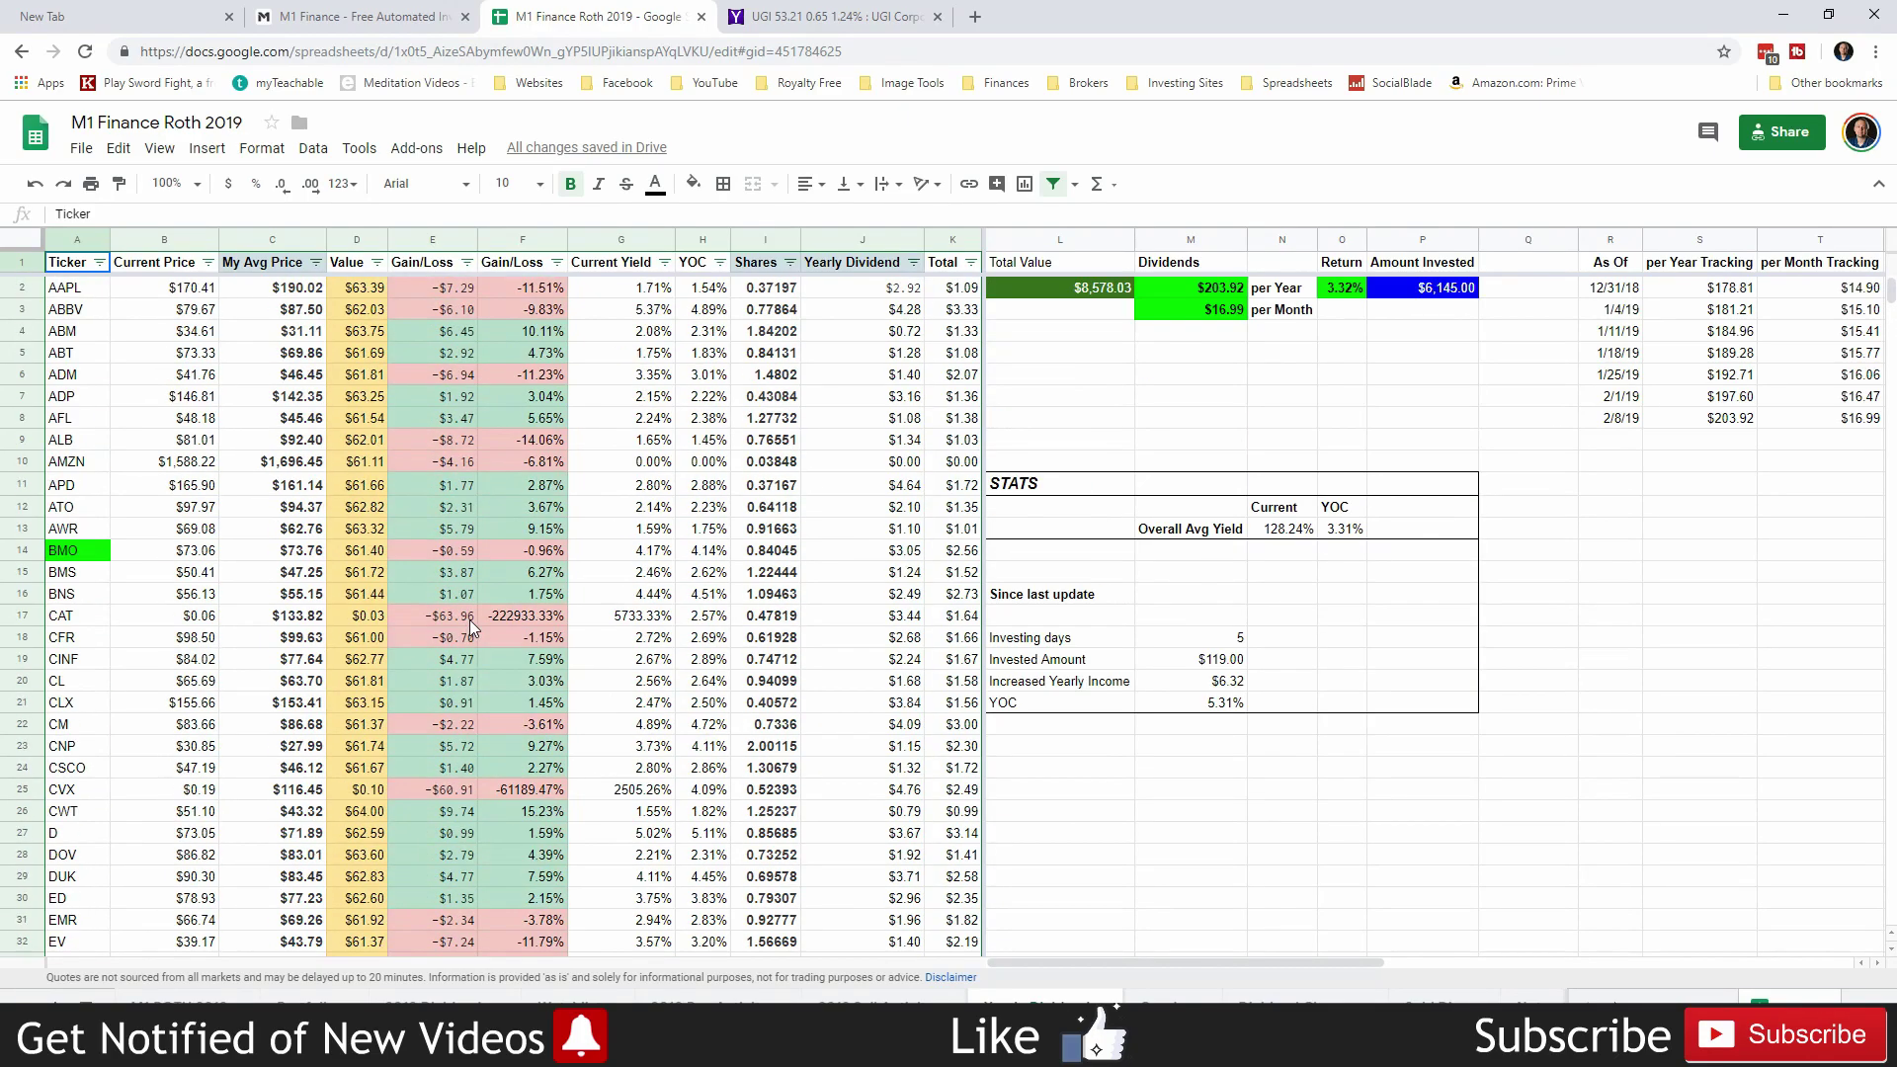
Examine the stats since the last update, covering investing days, invested amount and increased yearly income, plus the total dividends per year
left_click(1225, 638)
left_click(1238, 666)
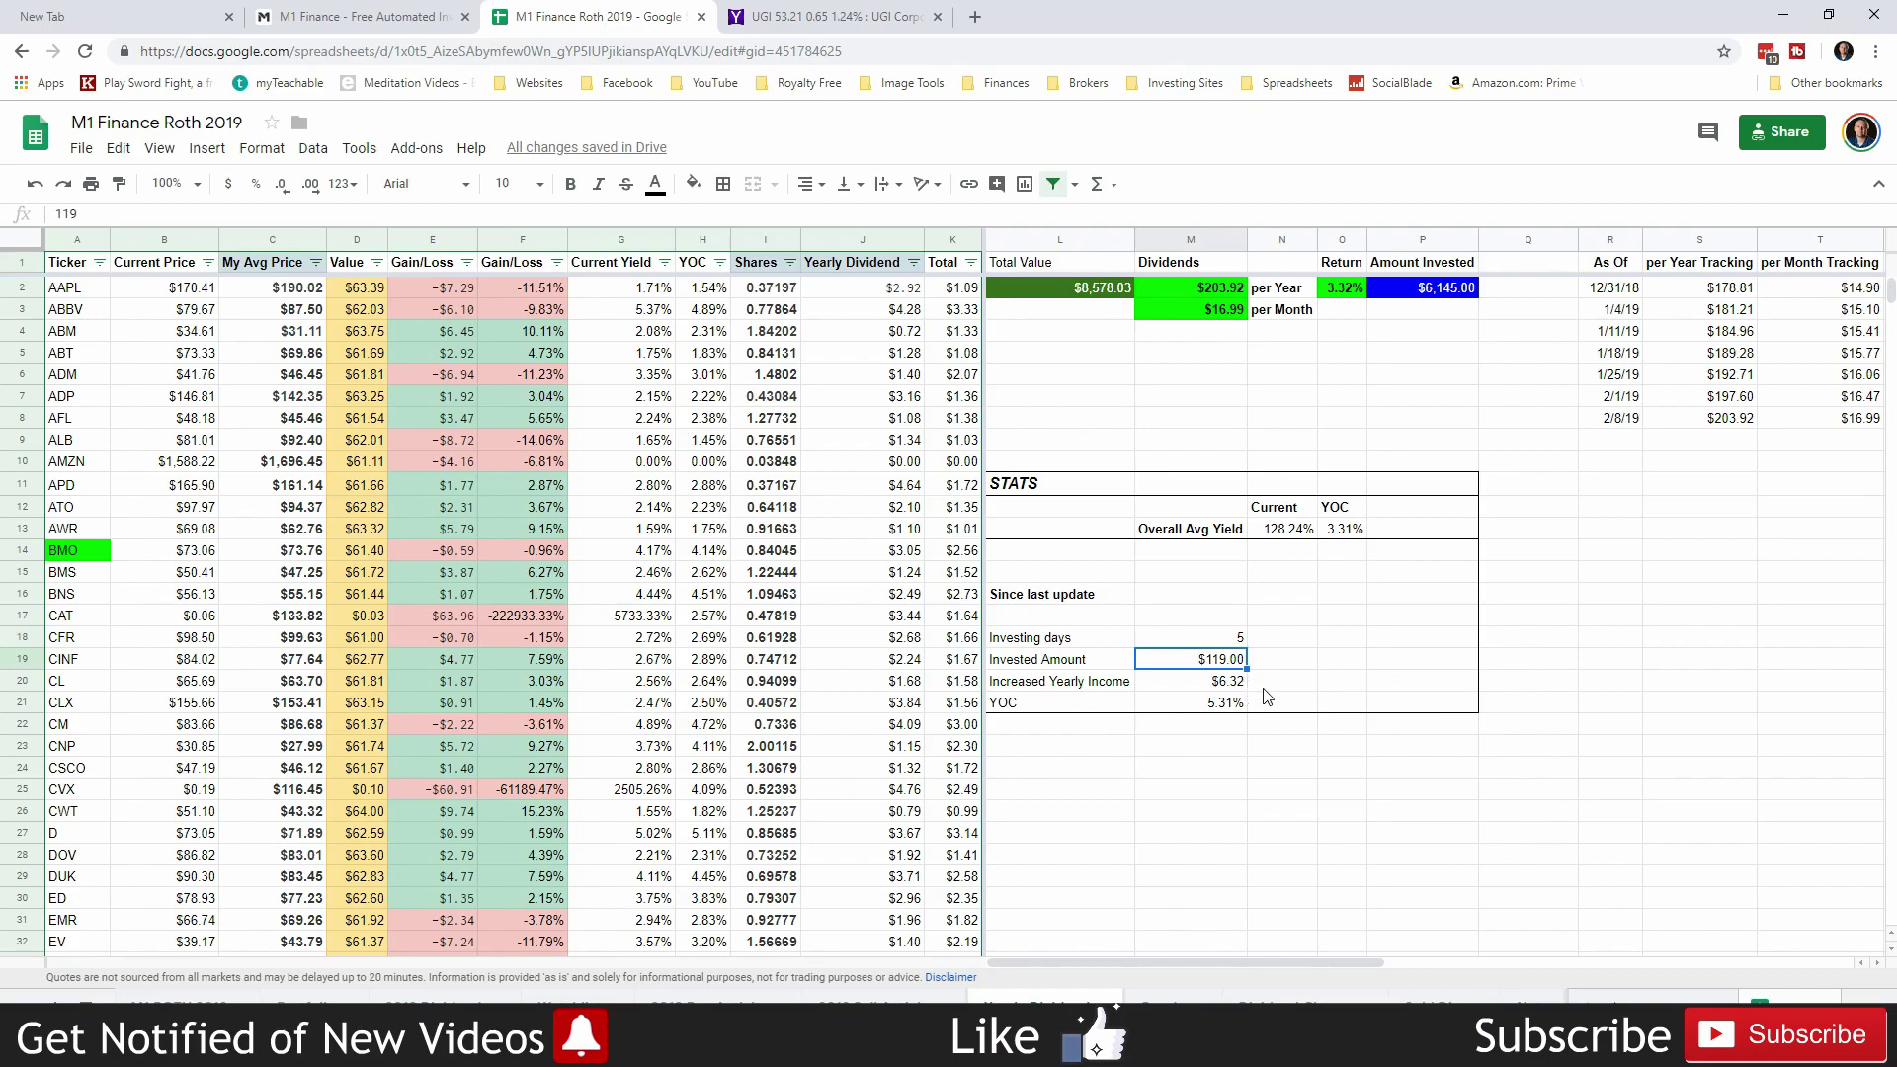
left_click(1212, 682)
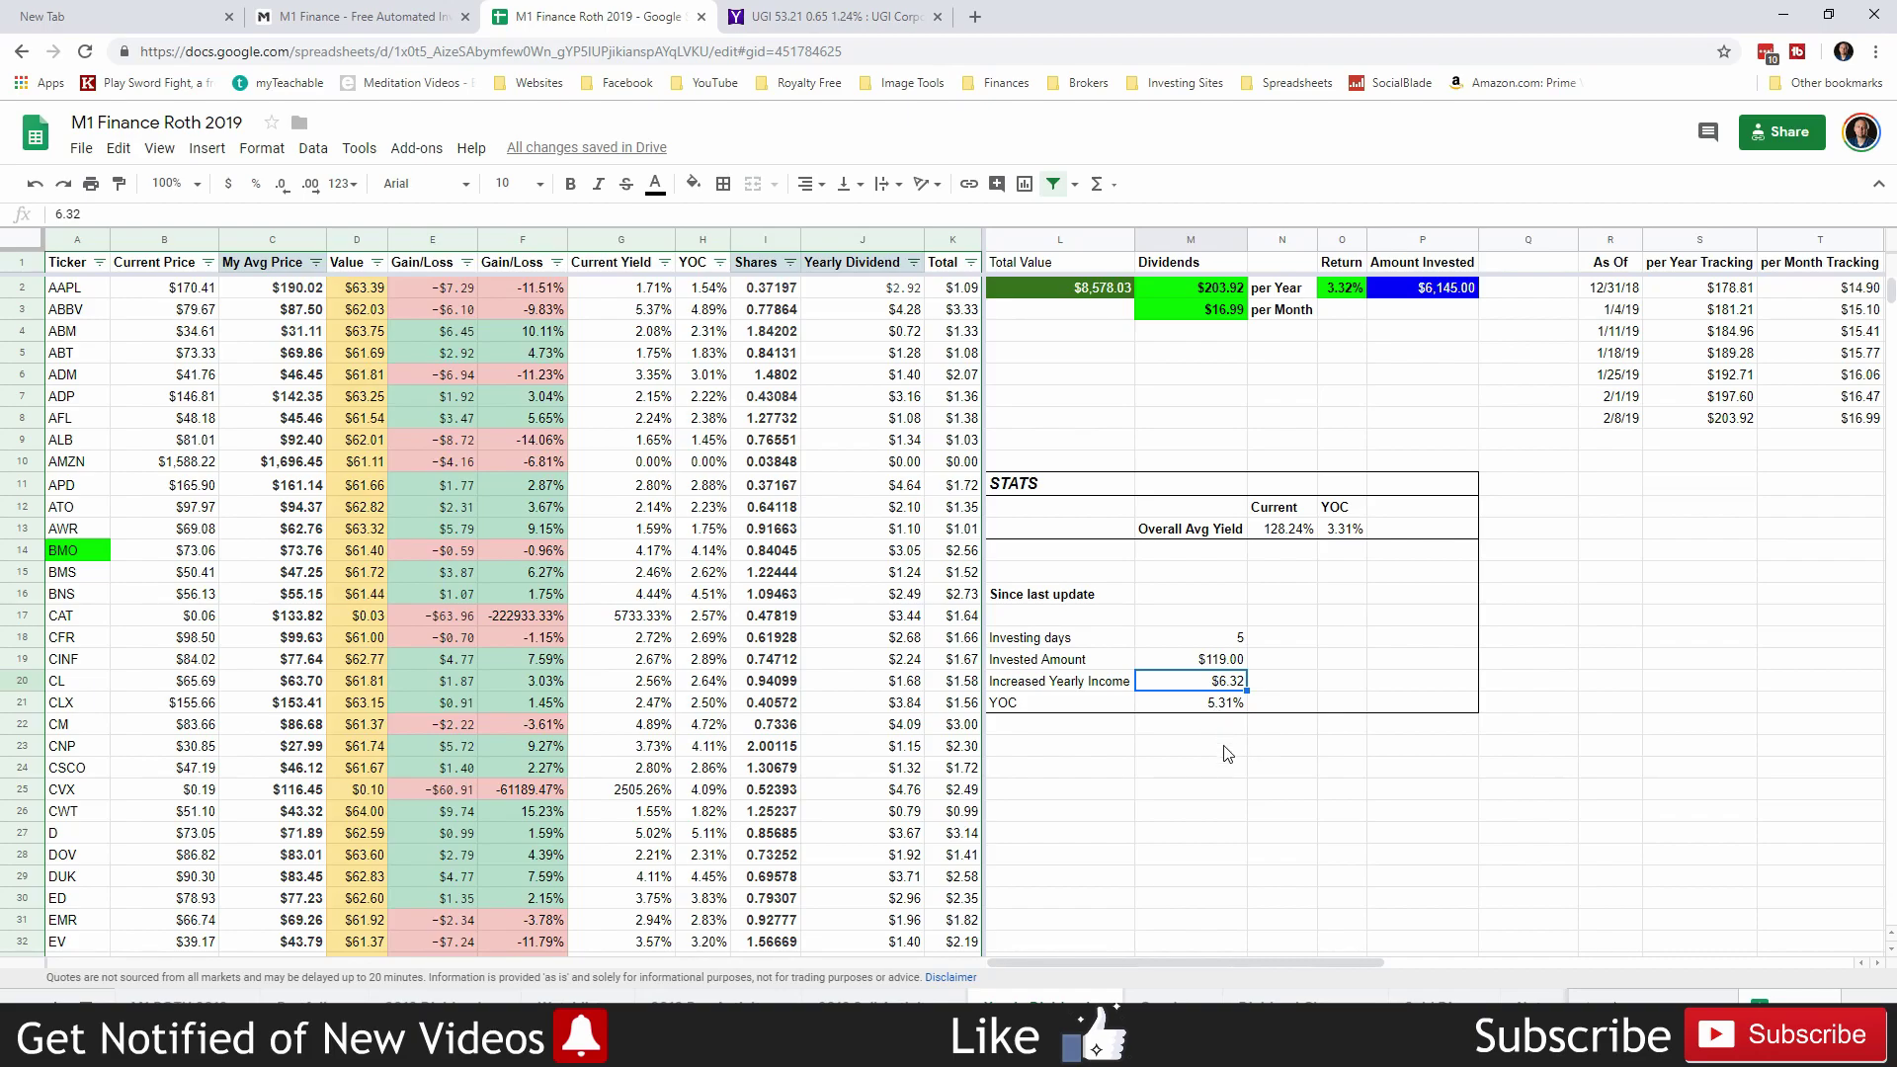
left_click(1440, 790)
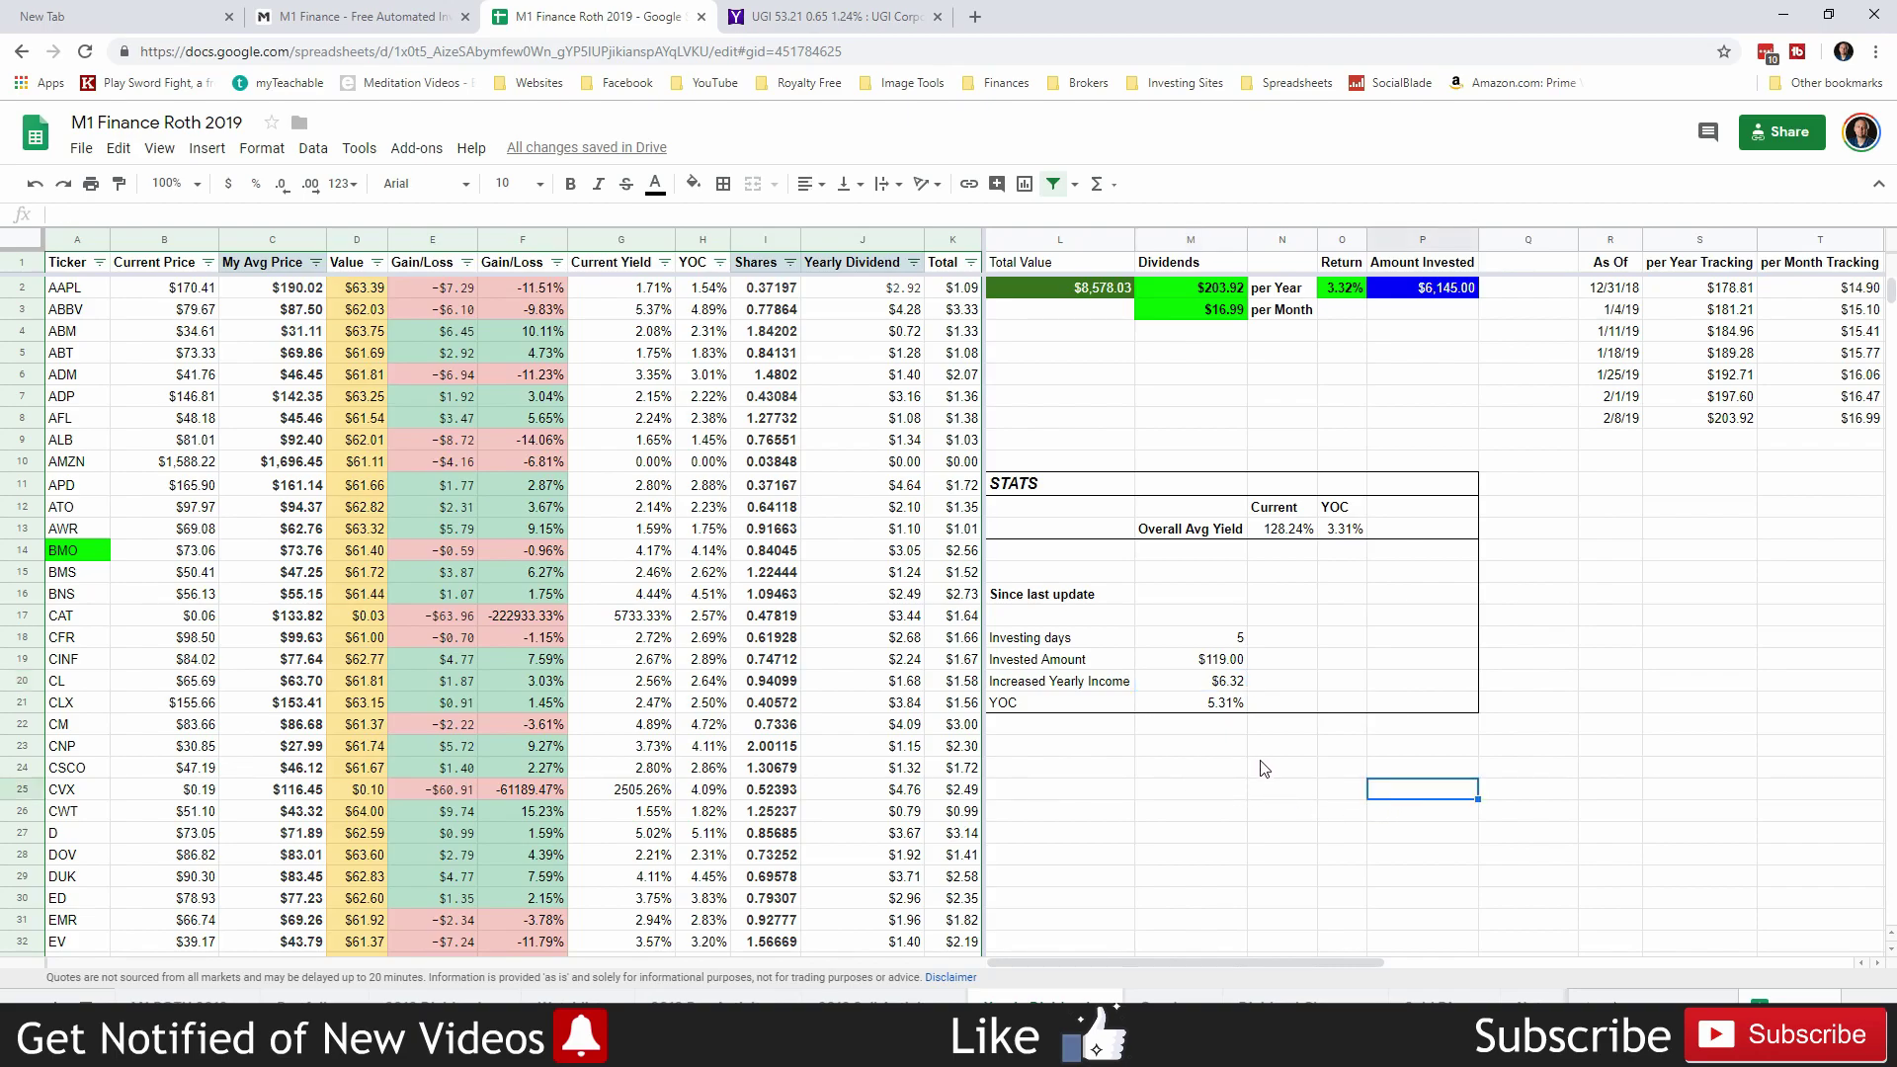
left_click(1221, 294)
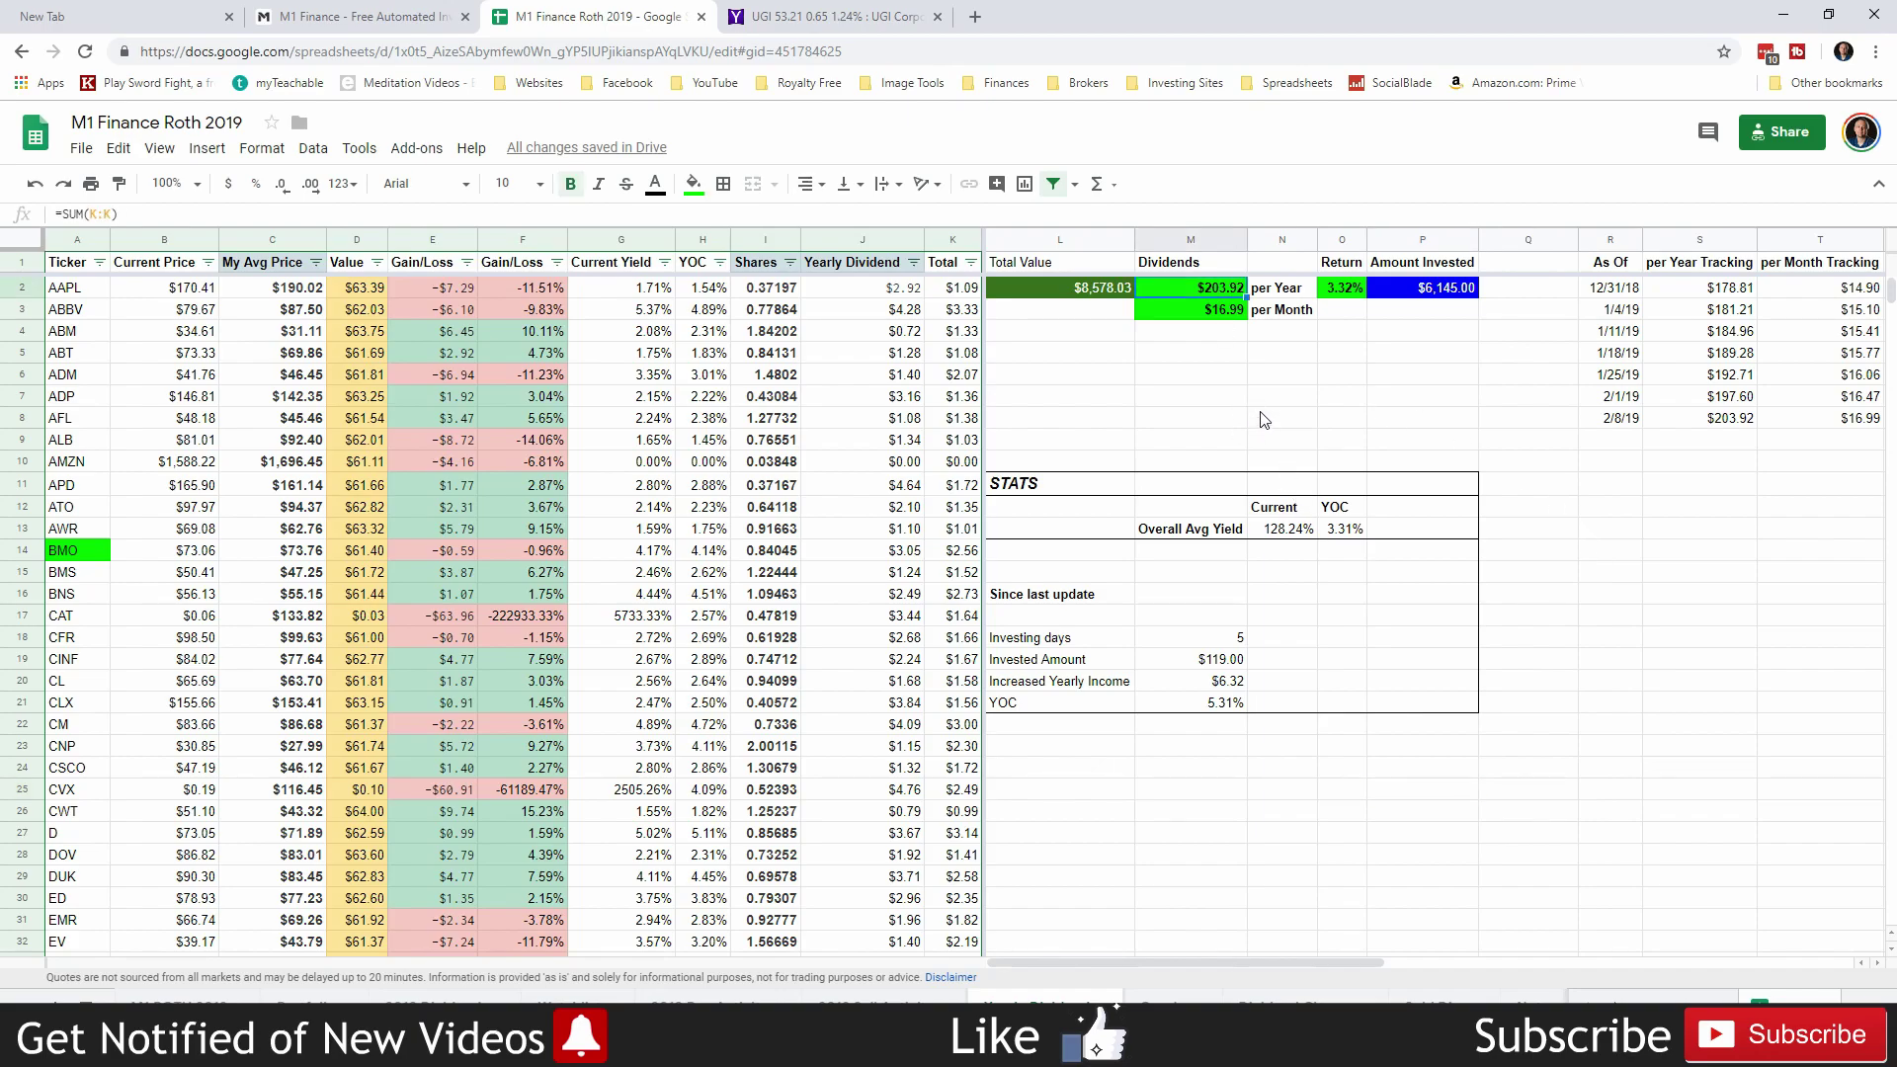